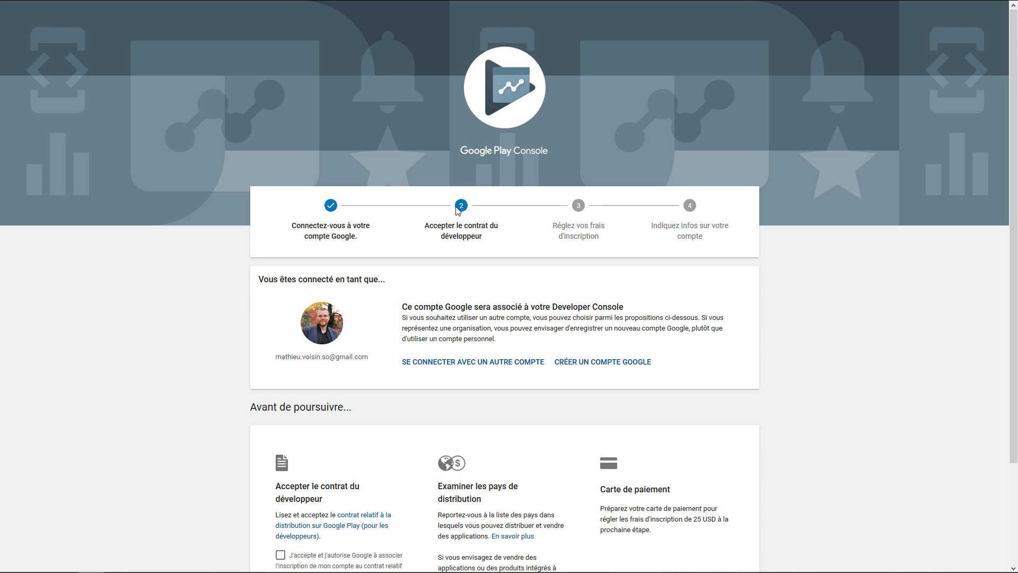
Read the developer registration conditions, including the registration fee note, and try to continue to payment
{"action": "scroll", "coordinate": [424, 252], "scroll_direction": "down", "scroll_amount": 3}
{"action": "left_click_drag", "start_coordinate": [601, 367], "coordinate": [618, 397]}
{"action": "left_click", "coordinate": [682, 412]}
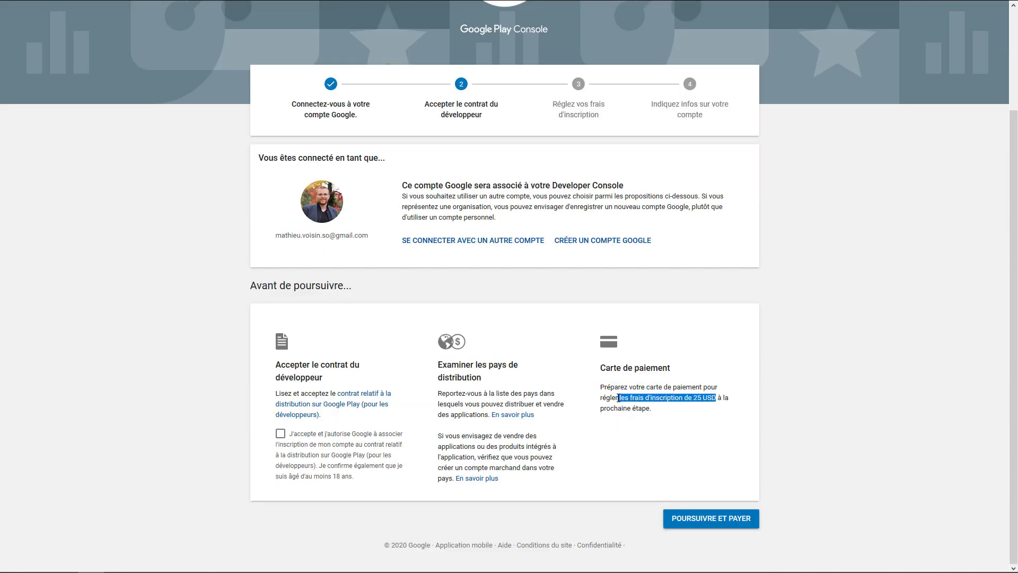
{"action": "left_click", "coordinate": [706, 454]}
{"action": "left_click", "coordinate": [708, 518]}
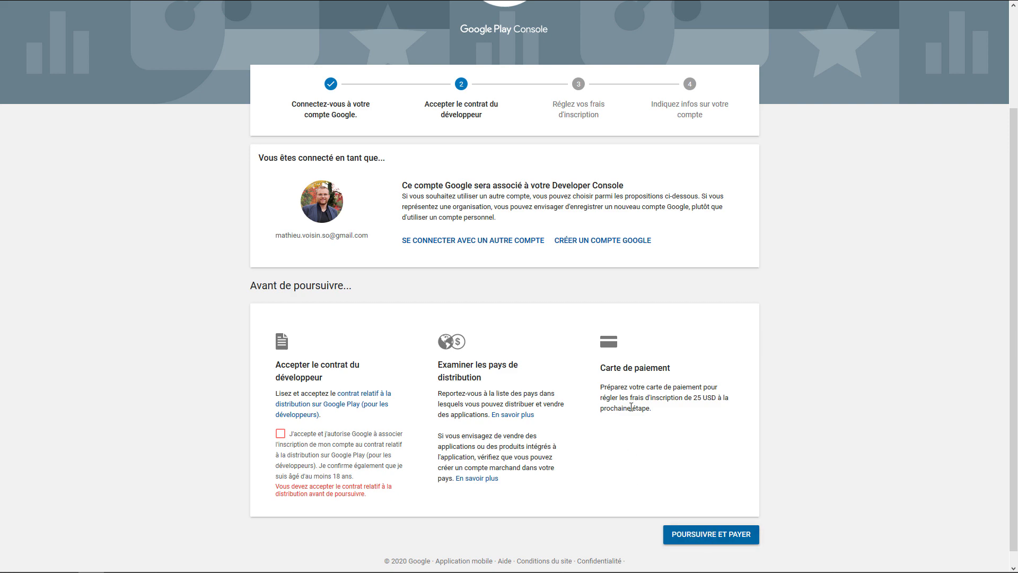
{"action": "scroll", "coordinate": [574, 219], "scroll_direction": "up", "scroll_amount": 2}
{"action": "scroll", "coordinate": [573, 308], "scroll_direction": "down", "scroll_amount": 2}
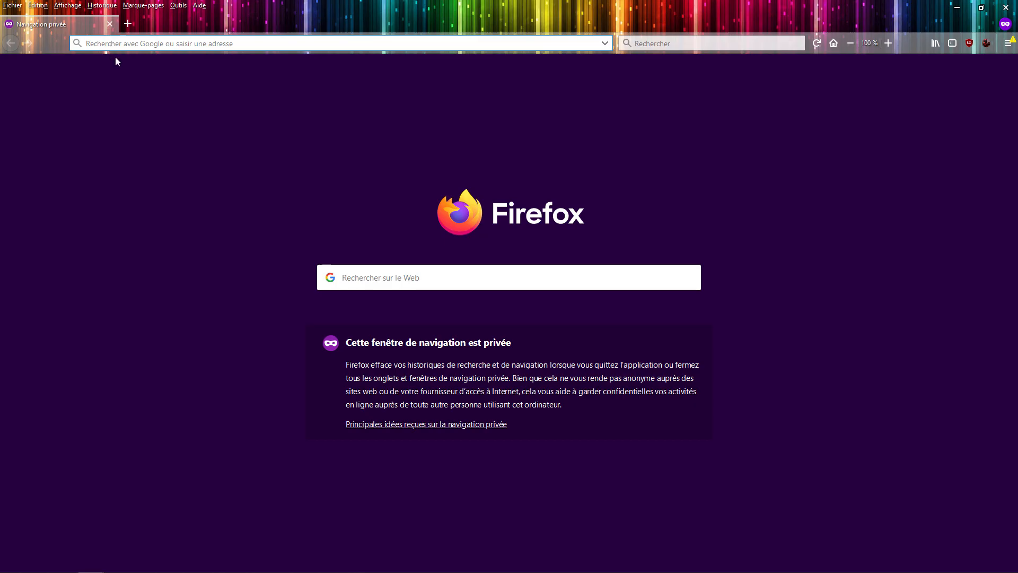
In a private Firefox window, open the developer site's /email page and fill in an e-mail address for the Bulldozer beta sign-up
{"action": "type", "text": "mathieuvoisin"}
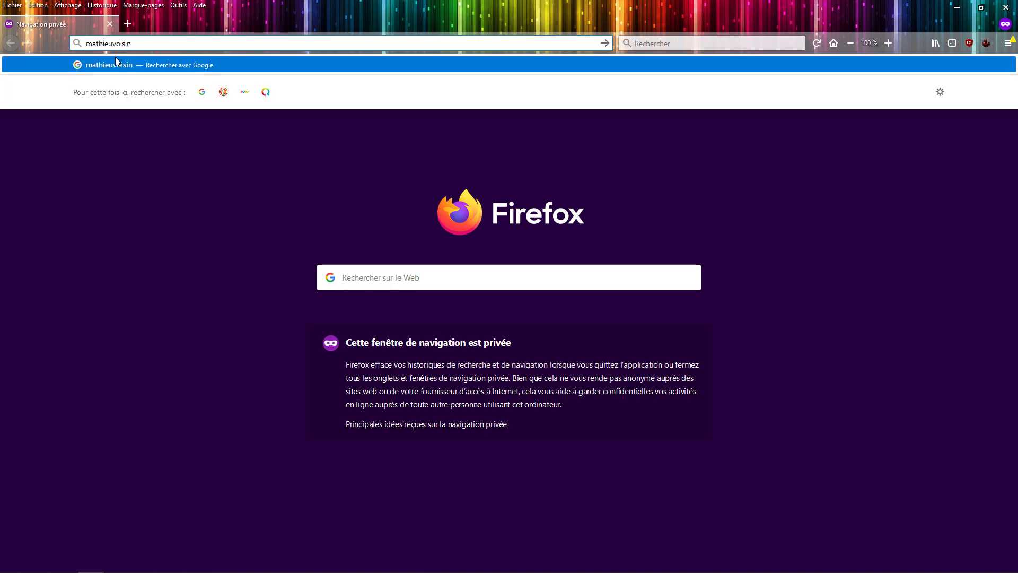
{"action": "type", "text": ".fr/email"}
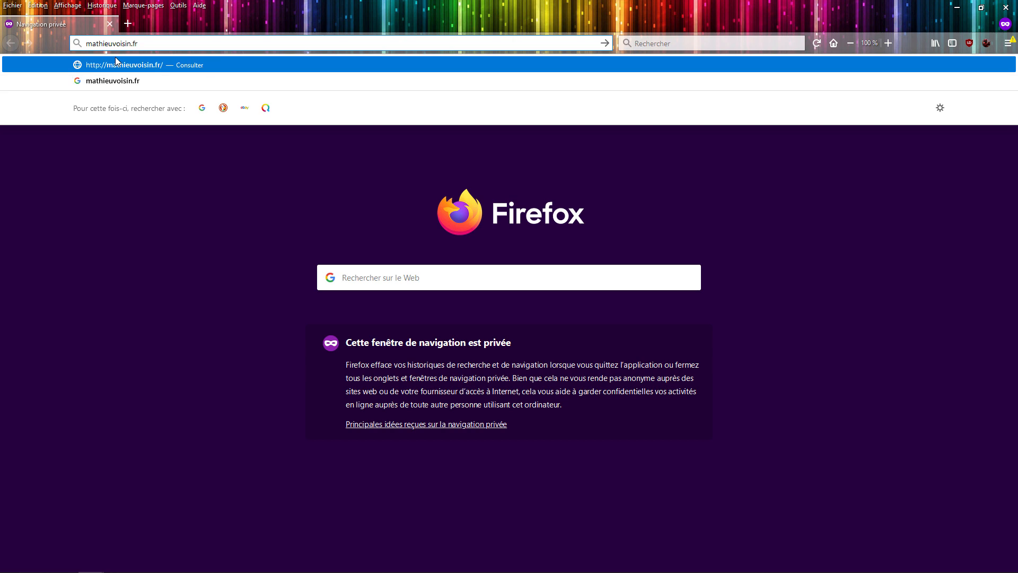
{"action": "key", "text": "Return"}
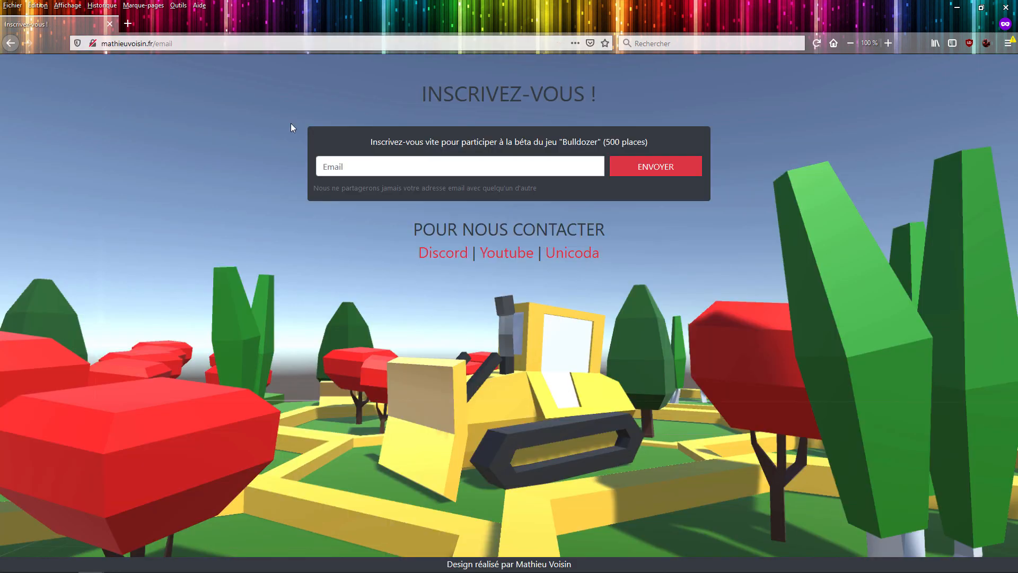
{"action": "left_click", "coordinate": [348, 171]}
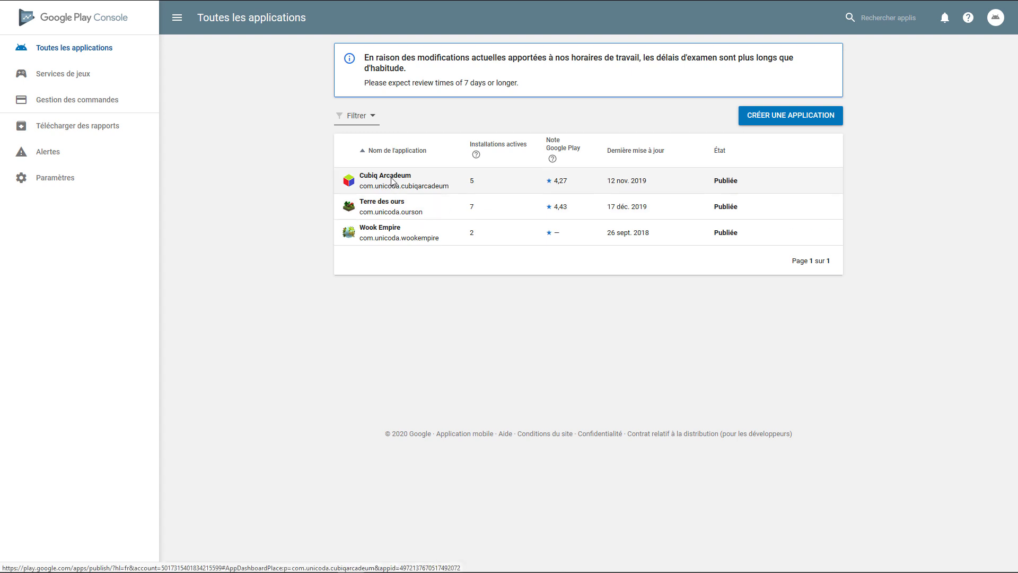
In Google Play Console, examine the dashboard and statistics of the Cubiq Arcadeum application
{"action": "left_click", "coordinate": [376, 215]}
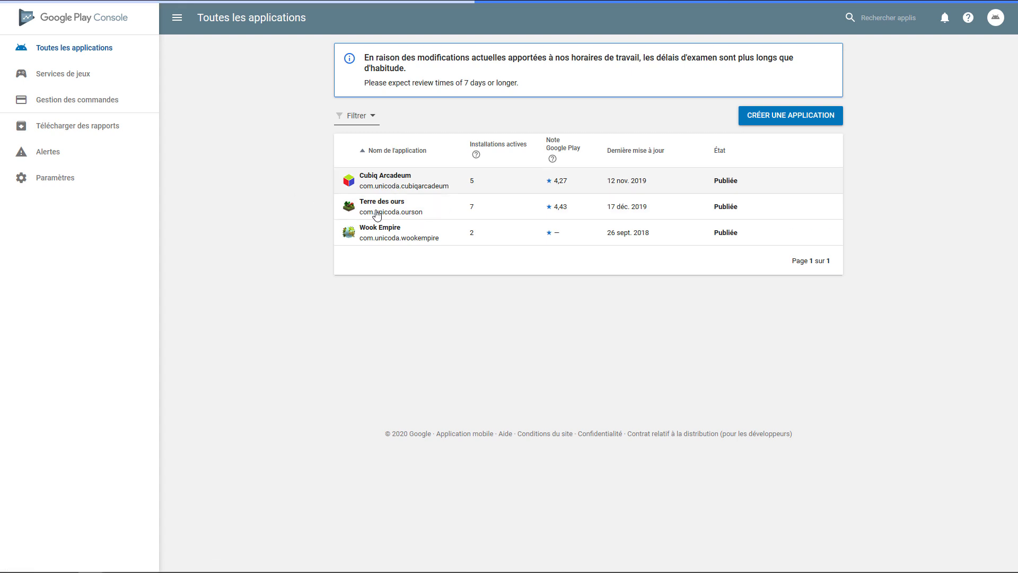
{"action": "left_click", "coordinate": [388, 180]}
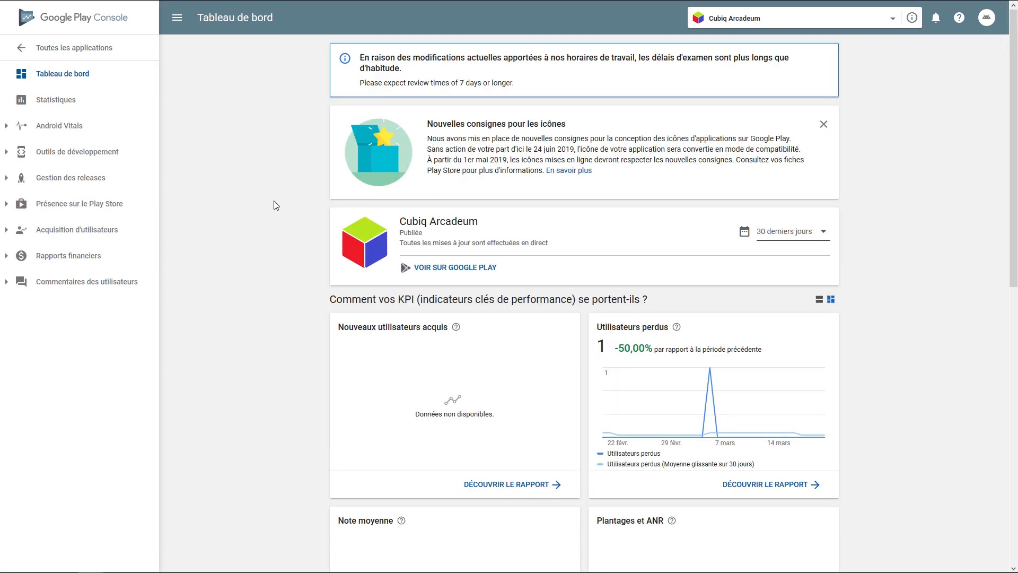
{"action": "scroll", "coordinate": [273, 201], "scroll_direction": "down", "scroll_amount": 10}
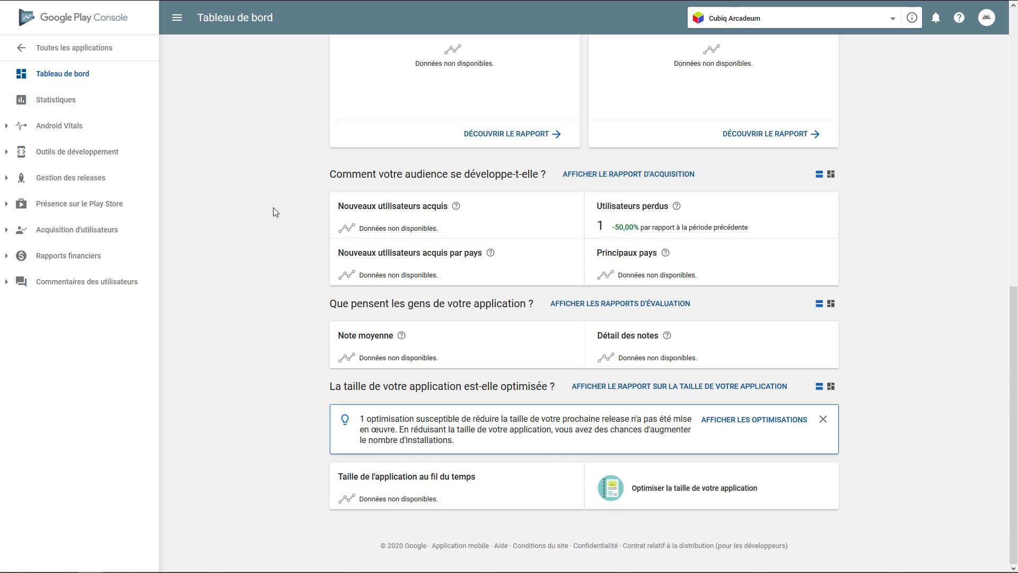
{"action": "scroll", "coordinate": [274, 212], "scroll_direction": "up", "scroll_amount": 10}
{"action": "left_click", "coordinate": [60, 104]}
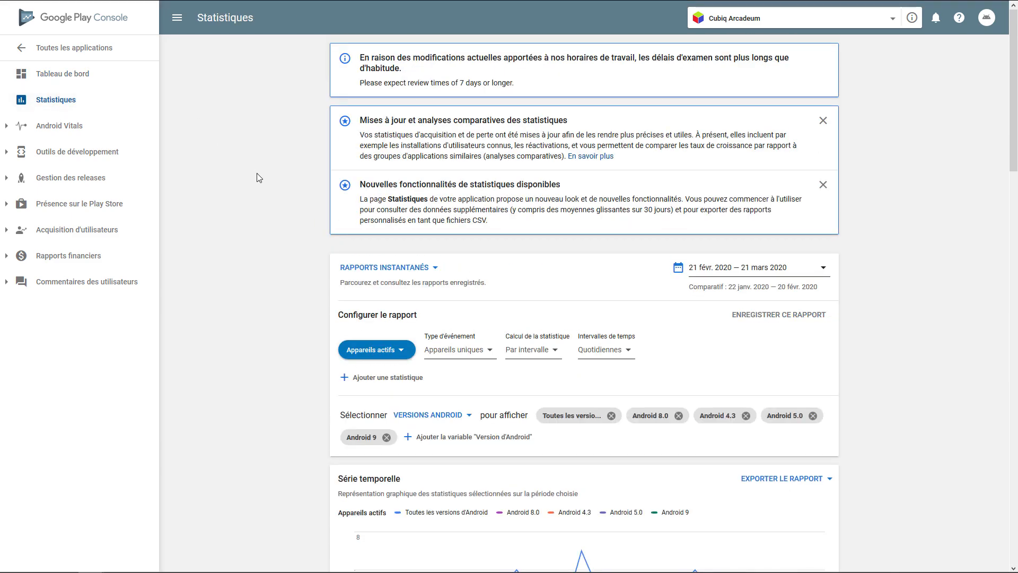
{"action": "scroll", "coordinate": [257, 173], "scroll_direction": "down", "scroll_amount": 6}
Create a new application titled "Bulldozer" with Français (France) – fr-FR as its default language
{"action": "left_click", "coordinate": [67, 49]}
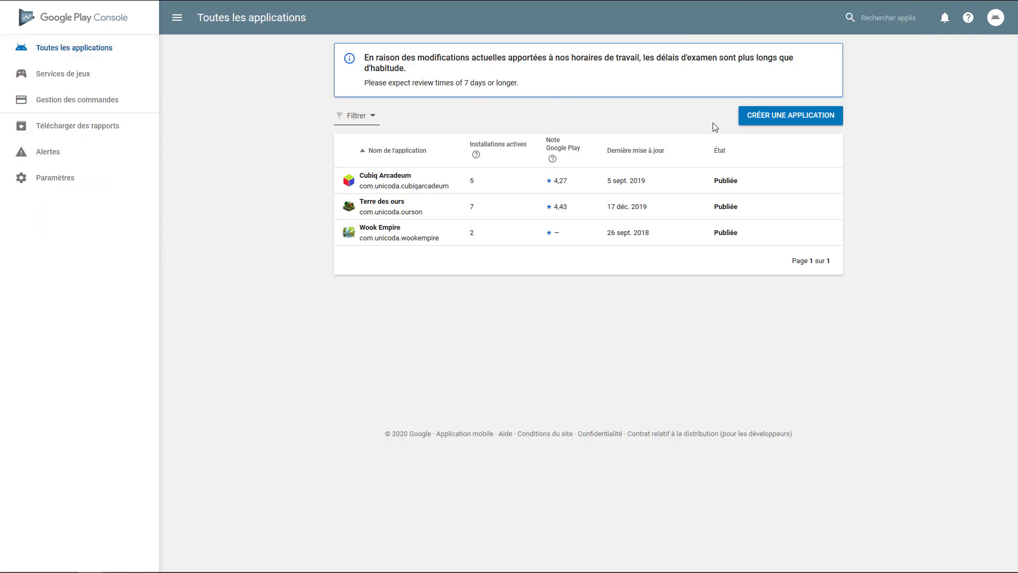
{"action": "left_click", "coordinate": [798, 121]}
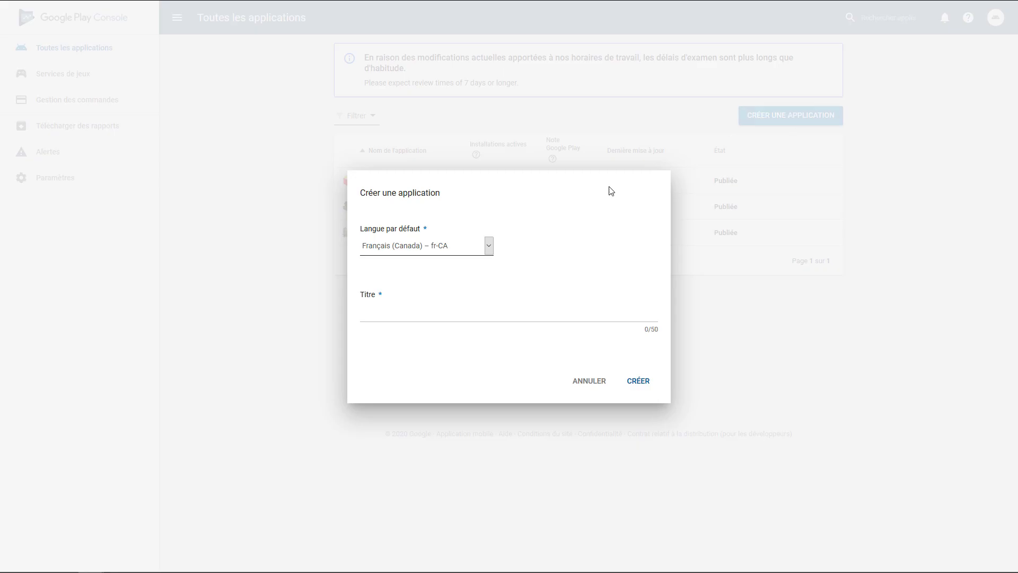
{"action": "left_click", "coordinate": [431, 249]}
{"action": "scroll", "coordinate": [441, 452], "scroll_direction": "down", "scroll_amount": 2}
{"action": "left_click", "coordinate": [417, 437]}
{"action": "left_click", "coordinate": [386, 317]}
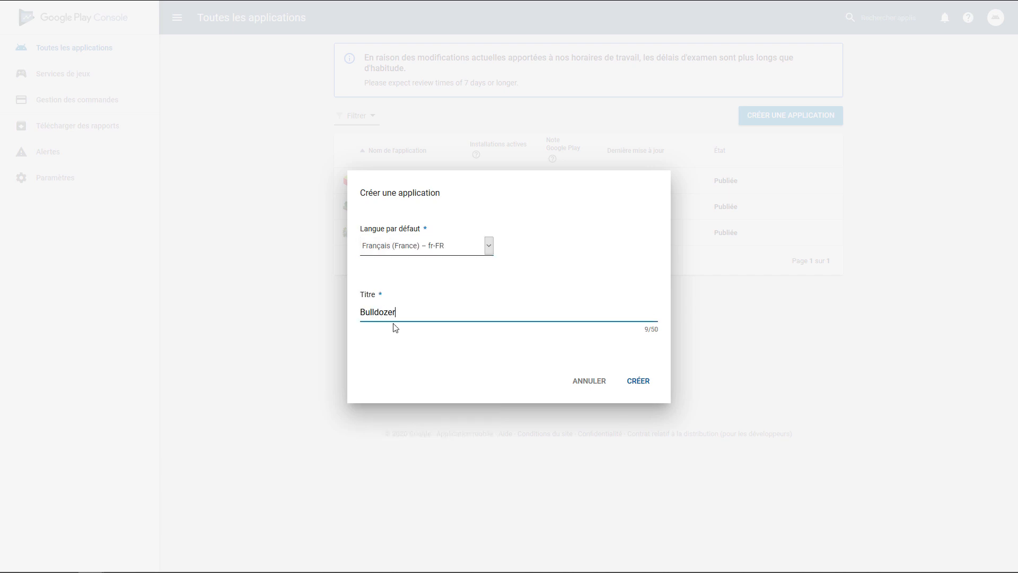
{"action": "left_click", "coordinate": [634, 382]}
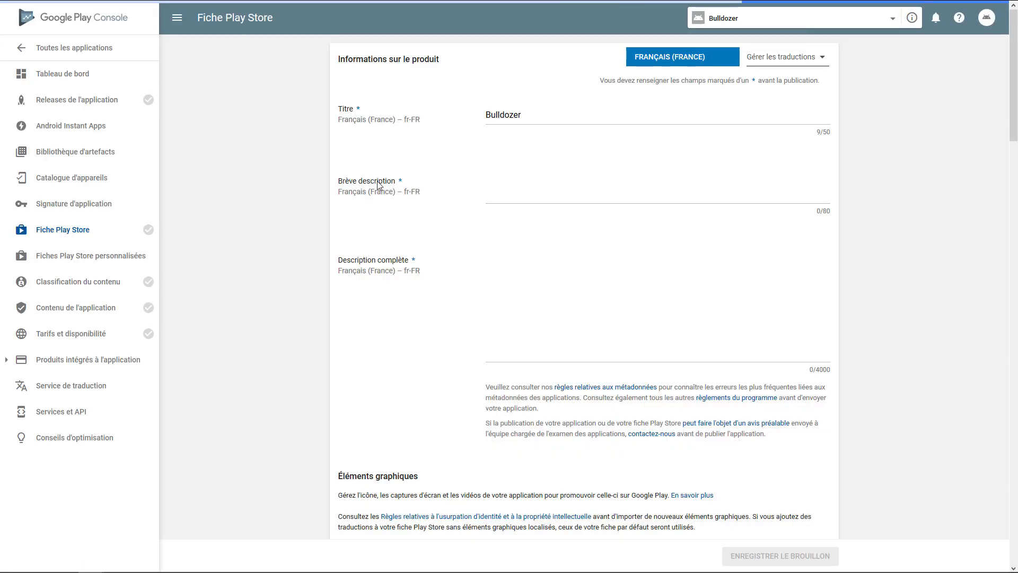
Set the store listing's short description to "Jeu de plateau, utilisez vos bulldozers pour collecter le plus de bois"
{"action": "left_click", "coordinate": [510, 254]}
{"action": "type", "text": "Jeu de "}
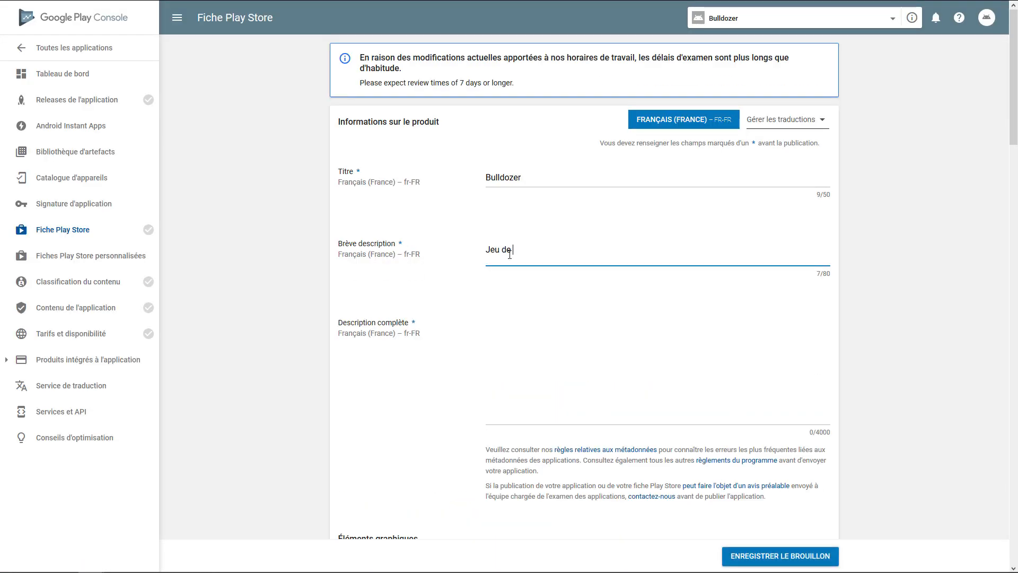
{"action": "type", "text": "plateau,"}
{"action": "key", "text": "BackSpace"}
{"action": "key", "text": "BackSpace"}
{"action": "key", "text": "BackSpace"}
{"action": "key", "text": "BackSpace"}
{"action": "key", "text": "BackSpace"}
{"action": "key", "text": "BackSpace"}
{"action": "key", "text": "BackSpace"}
{"action": "key", "text": "BackSpace"}
{"action": "key", "text": "BackSpace"}
{"action": "key", "text": "BackSpace"}
{"action": "key", "text": "BackSpace"}
{"action": "key", "text": "BackSpace"}
{"action": "key", "text": "BackSpace"}
{"action": "key", "text": "BackSpace"}
{"action": "key", "text": "BackSpace"}
{"action": "type", "text": "2 jou"}
{"action": "key", "text": "BackSpace"}
{"action": "key", "text": "BackSpace"}
{"action": "key", "text": "BackSpace"}
{"action": "key", "text": "BackSpace"}
{"action": "key", "text": "BackSpace"}
{"action": "type", "text": "Jeu de plateau, "}
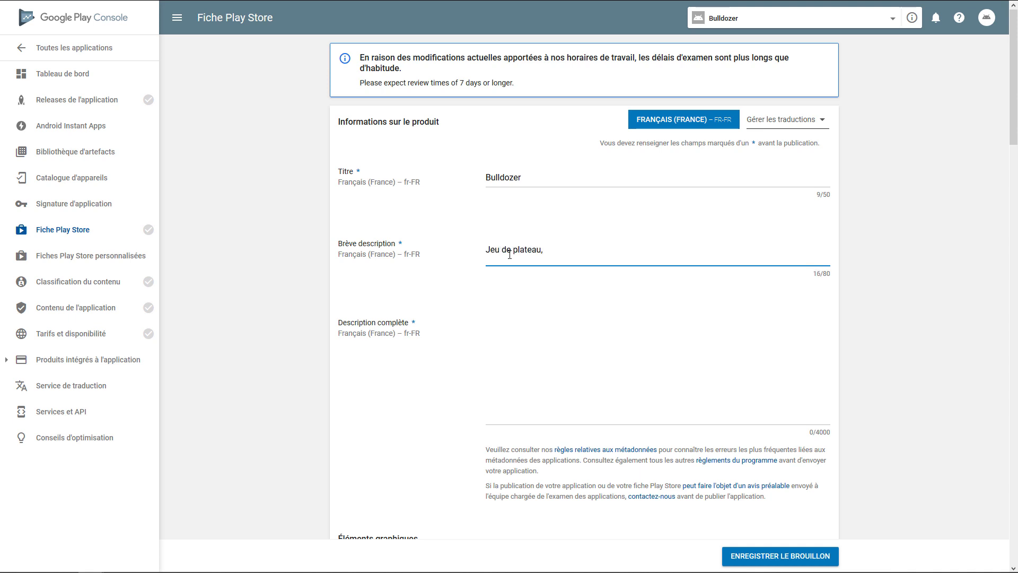
{"action": "type", "text": "utilisez vos bulldozers pour collecter le plus de bois"}
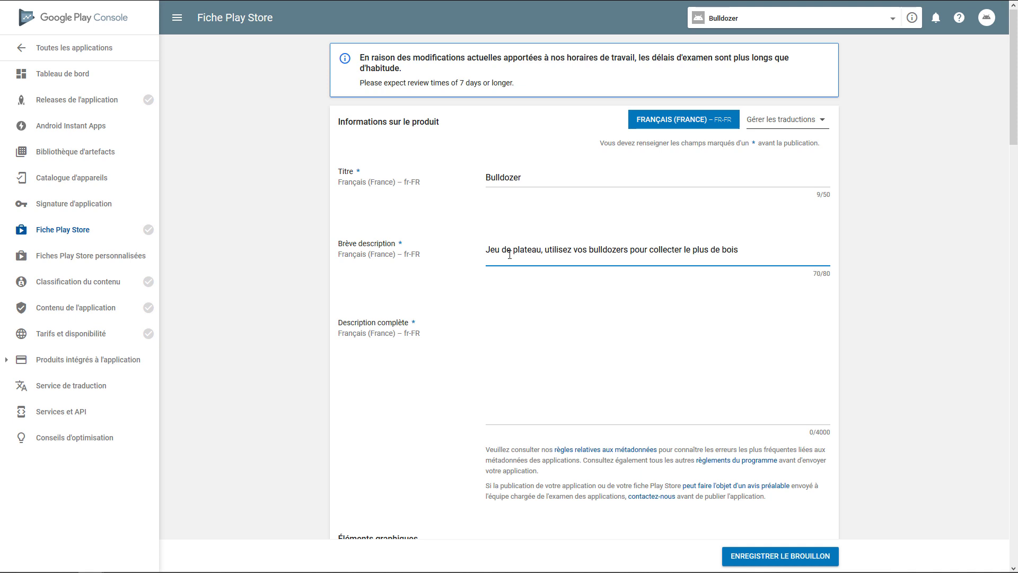
Begin the full description with "Dans ce jeu vidéo, vous allez prendre place en temps qu'organisateur des travaux de bûcheronnage"
{"action": "scroll", "coordinate": [590, 206], "scroll_direction": "down", "scroll_amount": 1}
{"action": "scroll", "coordinate": [590, 206], "scroll_direction": "down", "scroll_amount": 2}
{"action": "left_click", "coordinate": [493, 205]}
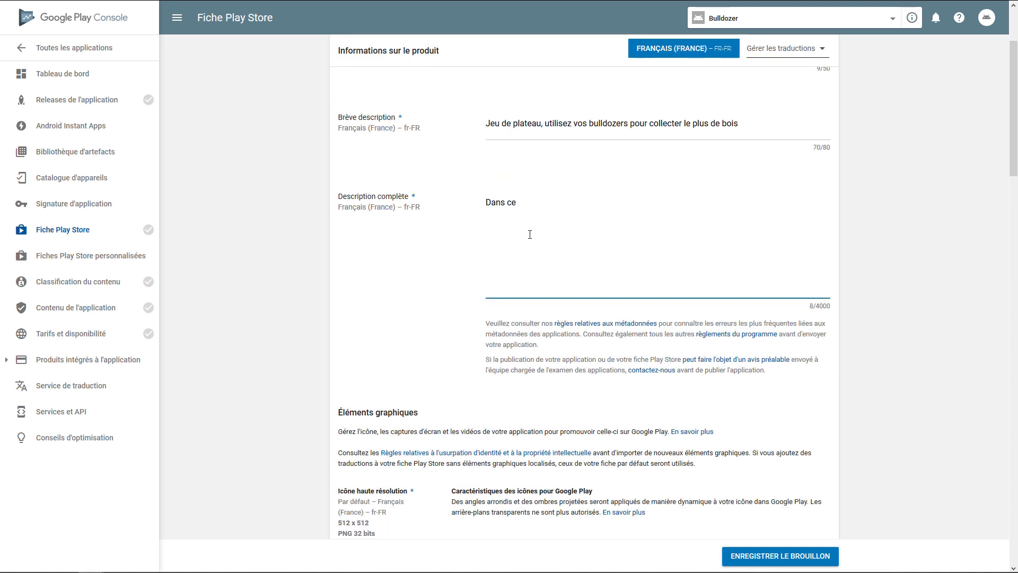
{"action": "type", "text": "Dans ce jeu vidéo, vous allez prendre place en temps qu'organ"}
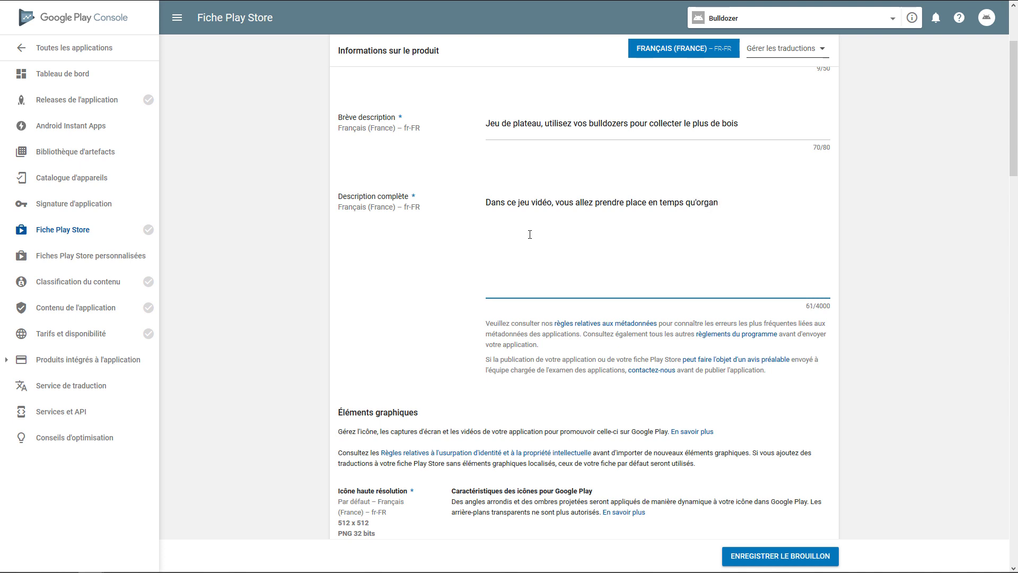
{"action": "type", "text": "isateur des travaux de bûcheronnage"}
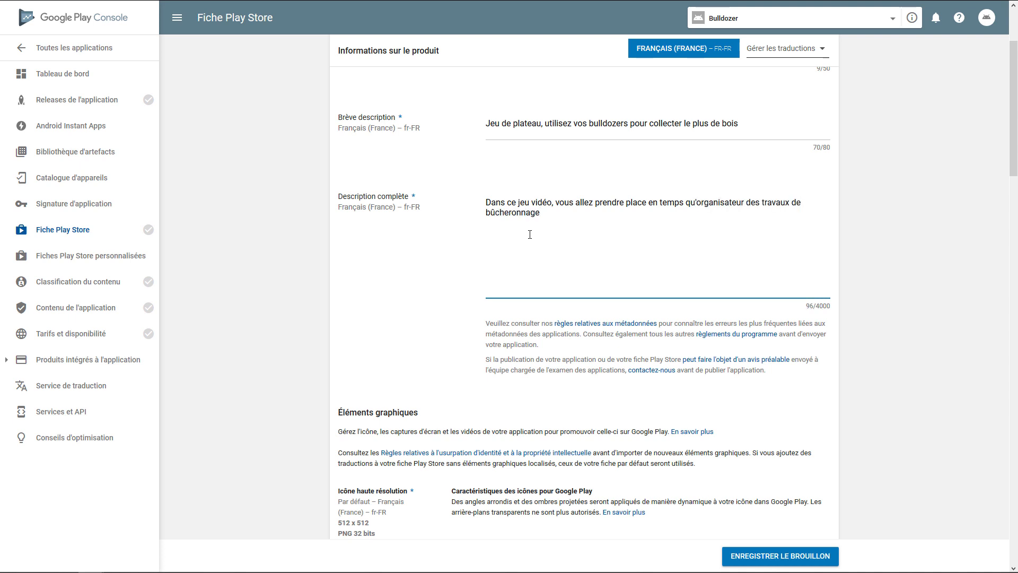
{"action": "type", "text": ". Votre équipe de Bulldoze"}
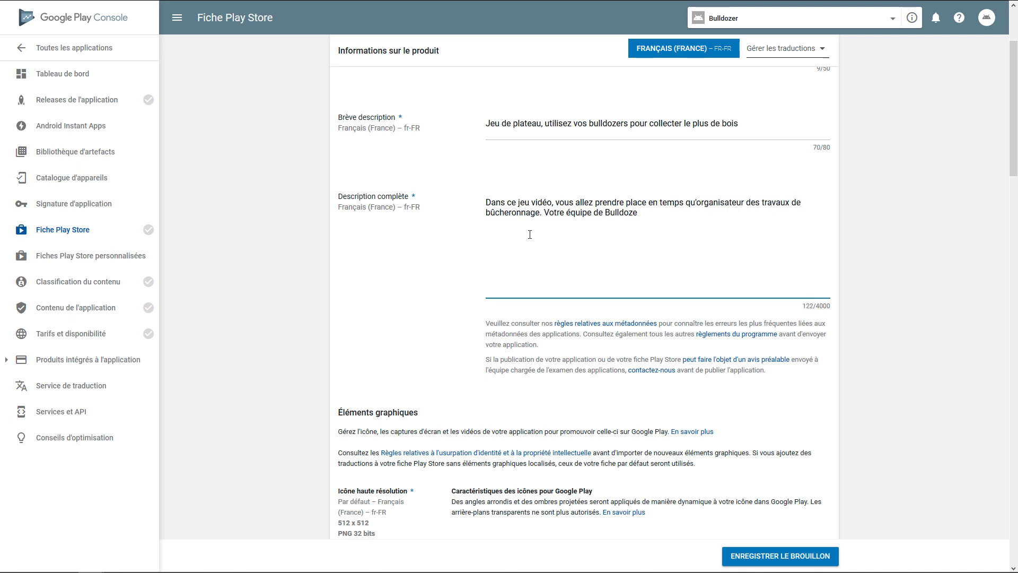
{"action": "type", "text": "r doit être la meilleur afin de remporter la partie"}
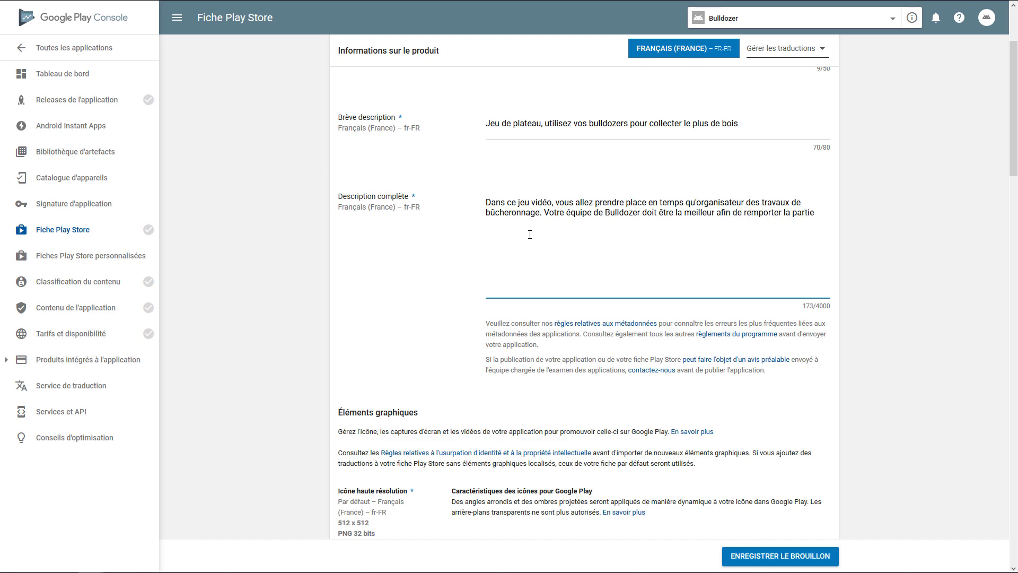
Read the notice on impersonation and intellectual property rules in the graphic elements section
{"action": "scroll", "coordinate": [511, 257], "scroll_direction": "down", "scroll_amount": 5}
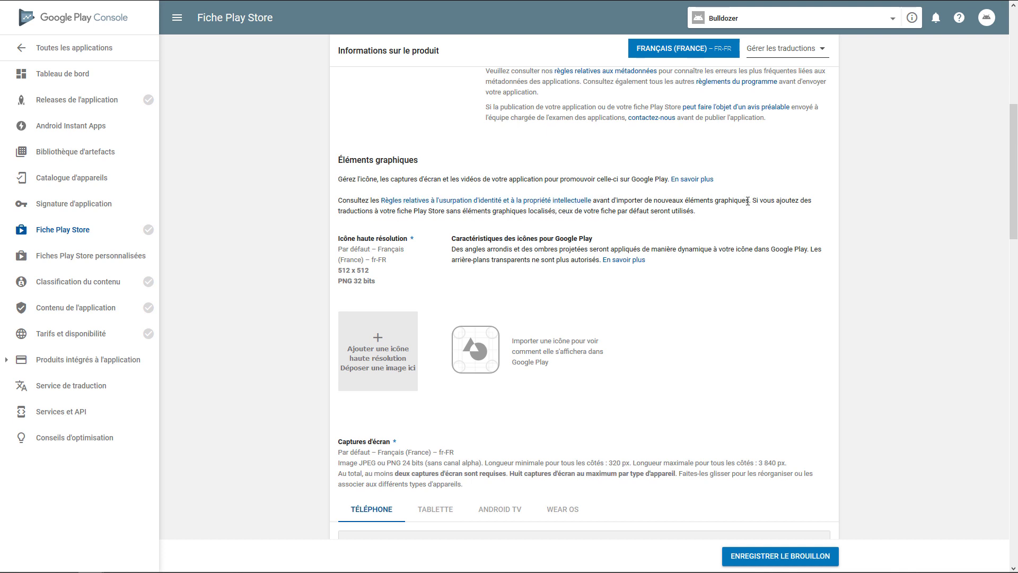
{"action": "left_click_drag", "start_coordinate": [749, 201], "coordinate": [340, 204]}
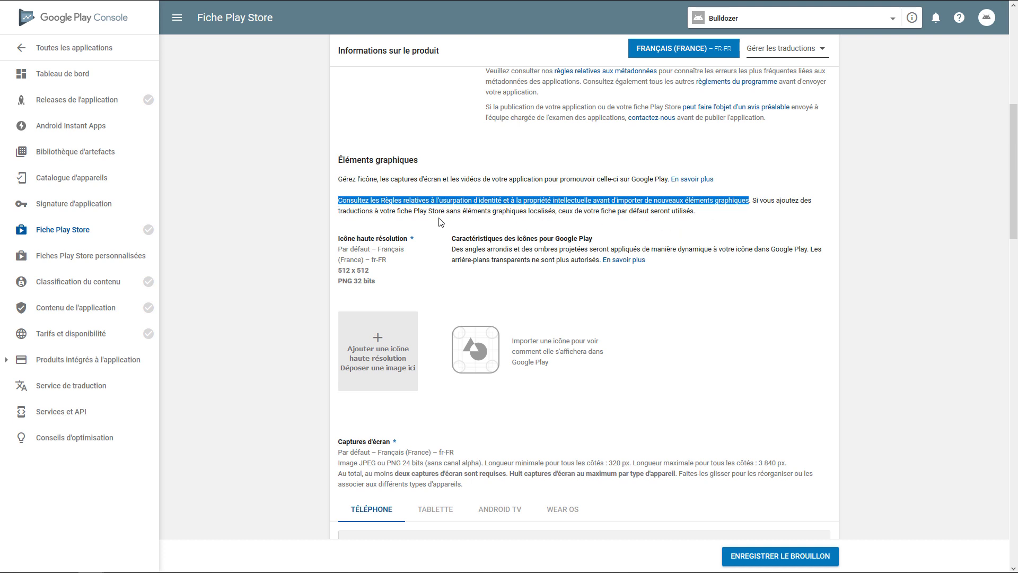
{"action": "left_click", "coordinate": [543, 211]}
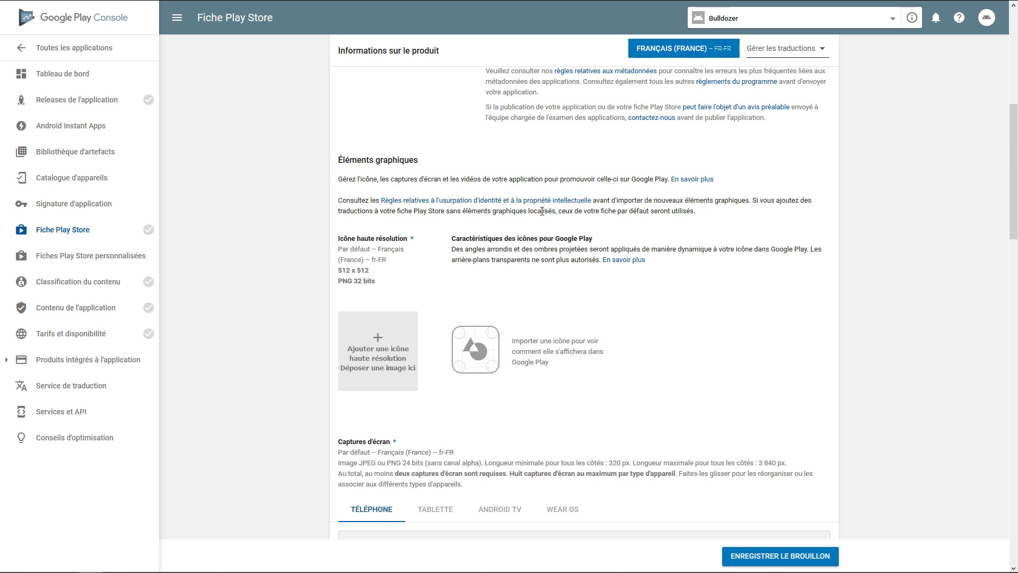
Read the high-resolution icon's size, rounded-corner and background requirements, and look over the start of the screenshots section
{"action": "scroll", "coordinate": [435, 231], "scroll_direction": "down", "scroll_amount": 1}
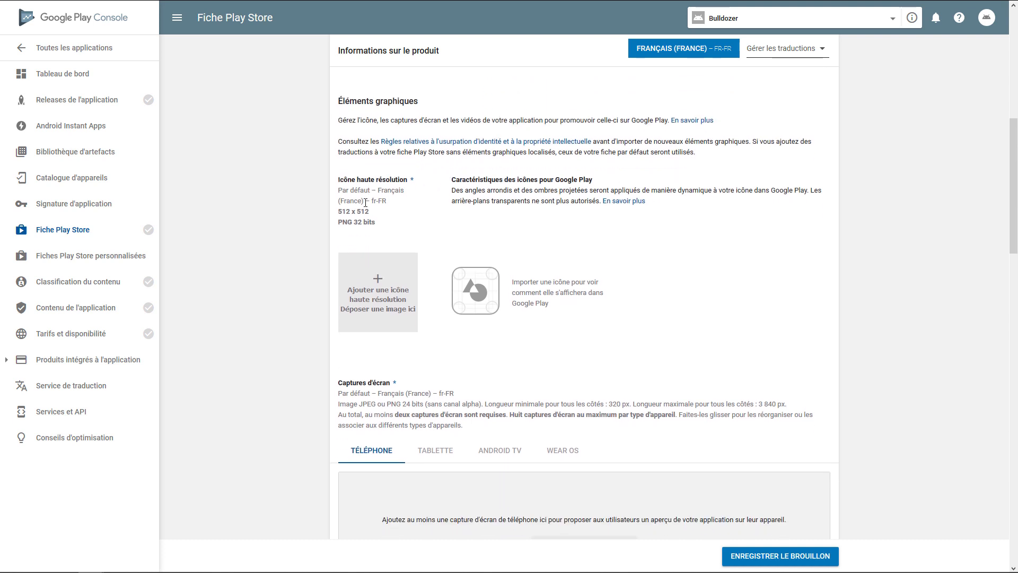
{"action": "left_click_drag", "start_coordinate": [333, 210], "coordinate": [330, 214]}
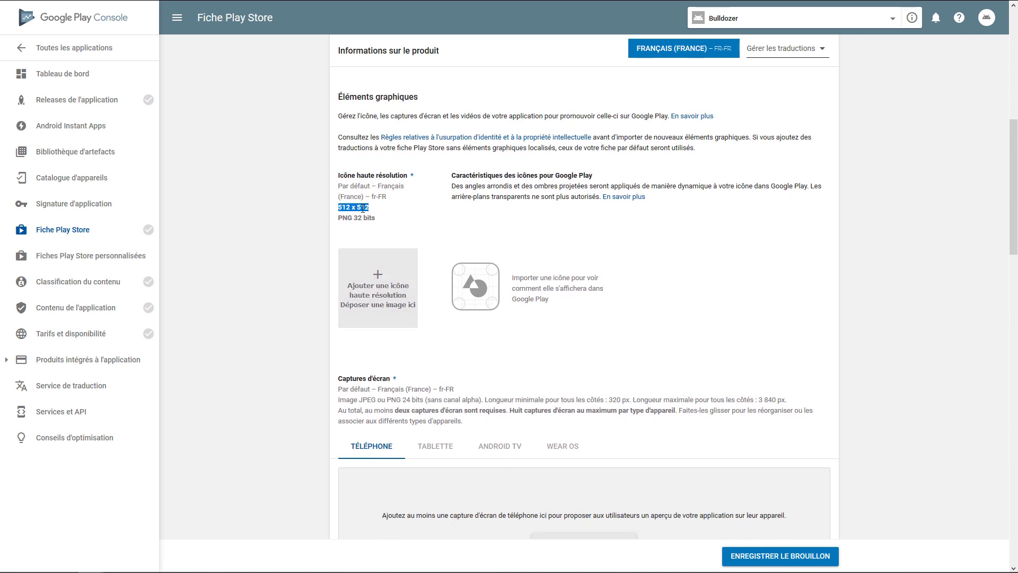
{"action": "left_click", "coordinate": [402, 213]}
{"action": "left_click_drag", "start_coordinate": [458, 187], "coordinate": [807, 188]}
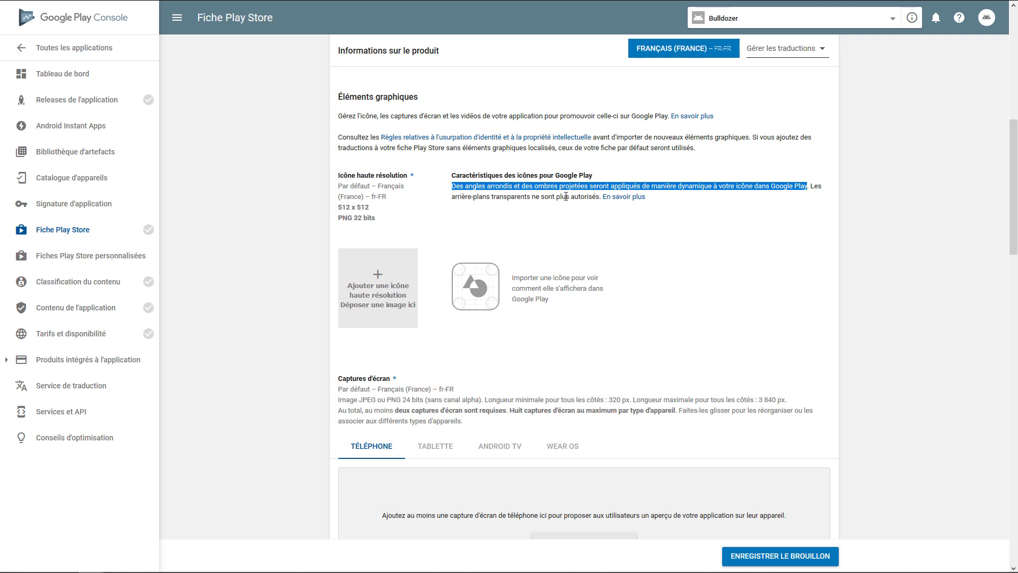
{"action": "left_click", "coordinate": [546, 200]}
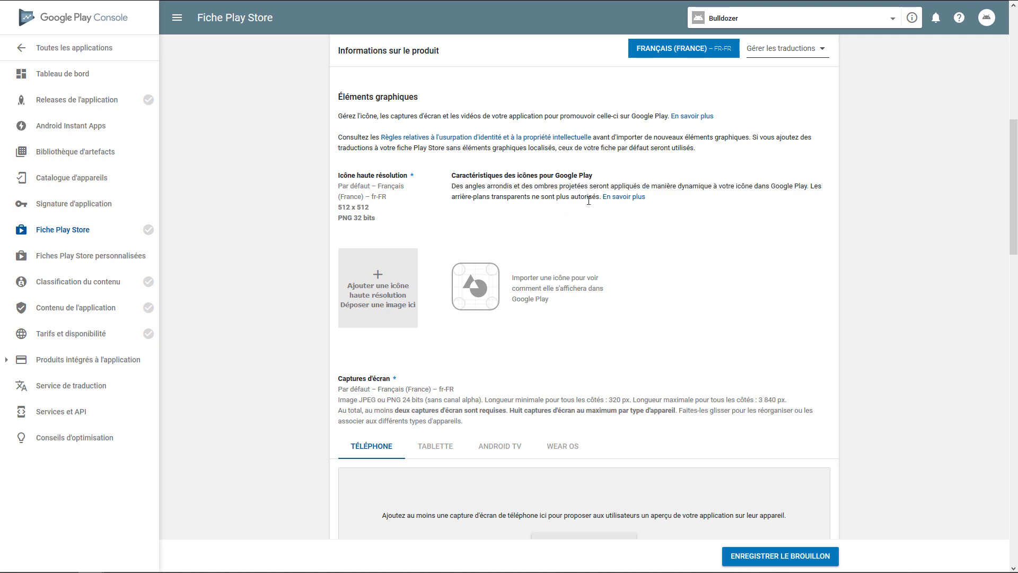
{"action": "left_click_drag", "start_coordinate": [599, 197], "coordinate": [817, 189]}
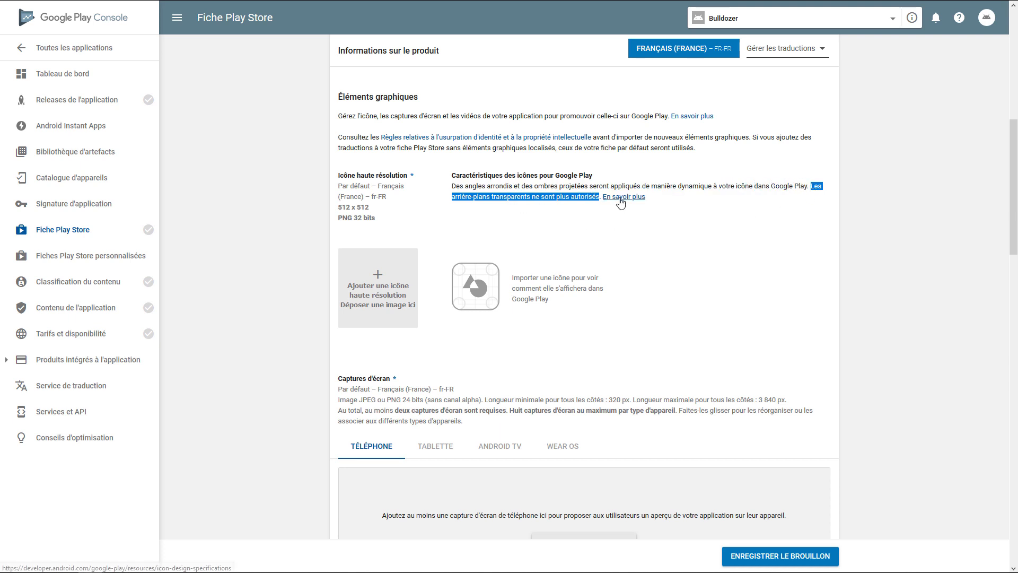
{"action": "left_click", "coordinate": [411, 204]}
{"action": "scroll", "coordinate": [424, 207], "scroll_direction": "down", "scroll_amount": 1}
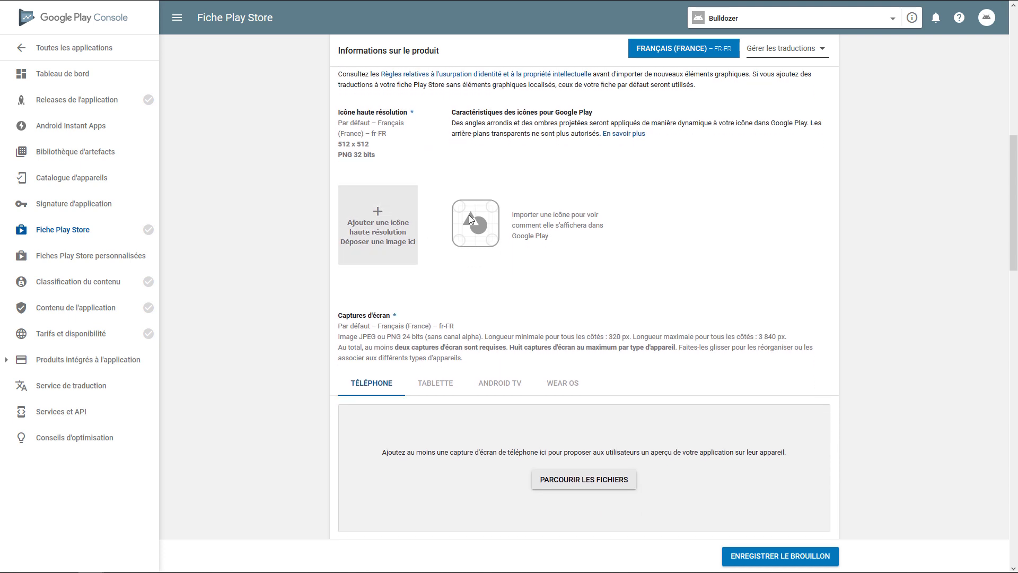
{"action": "scroll", "coordinate": [535, 188], "scroll_direction": "up", "scroll_amount": 1}
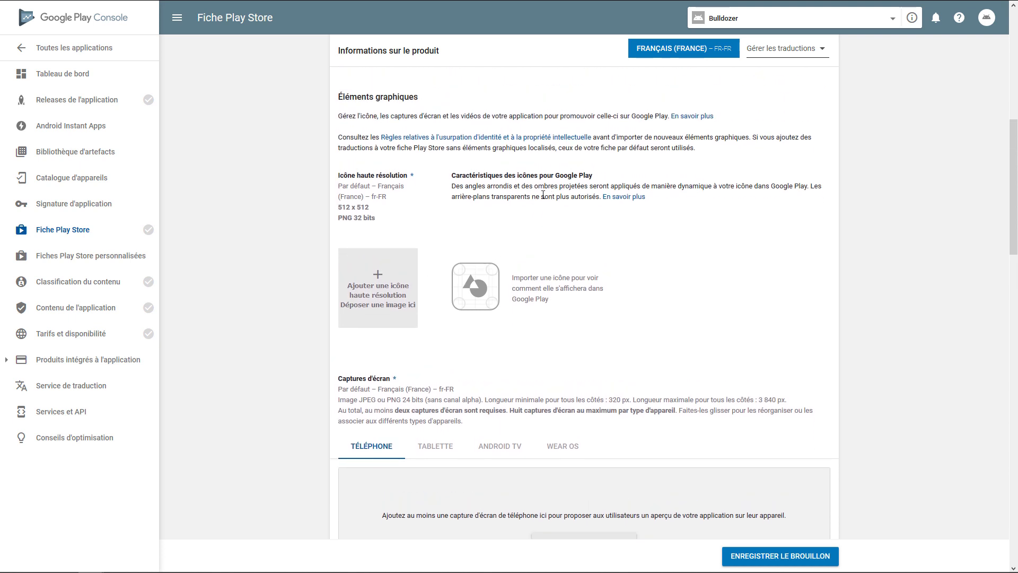
{"action": "scroll", "coordinate": [385, 304], "scroll_direction": "down", "scroll_amount": 1}
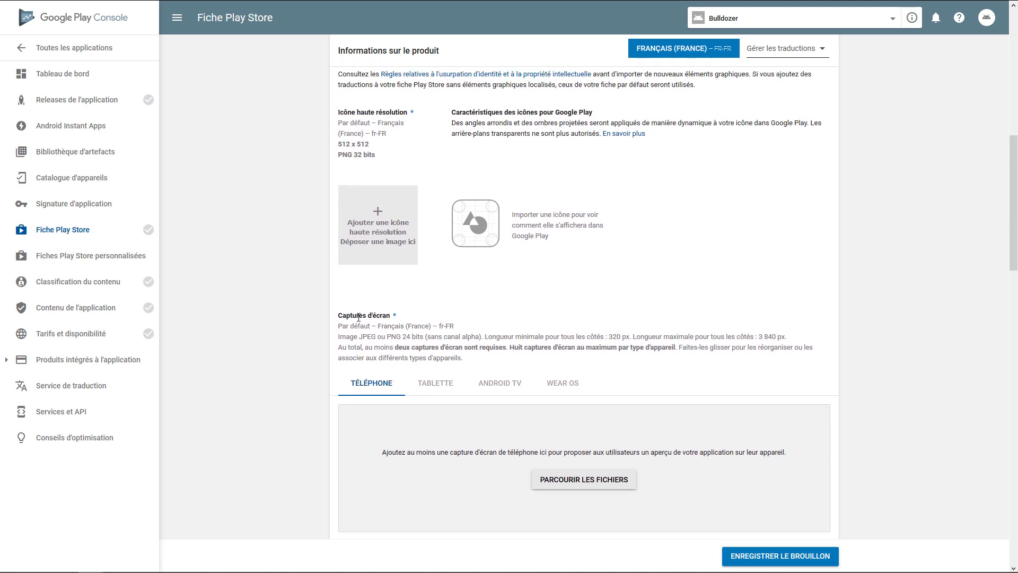
Save the store listing as a draft and look over the screenshot and image requirements
{"action": "left_click_drag", "start_coordinate": [341, 316], "coordinate": [390, 317]}
{"action": "left_click", "coordinate": [420, 320]}
{"action": "left_click", "coordinate": [774, 565]}
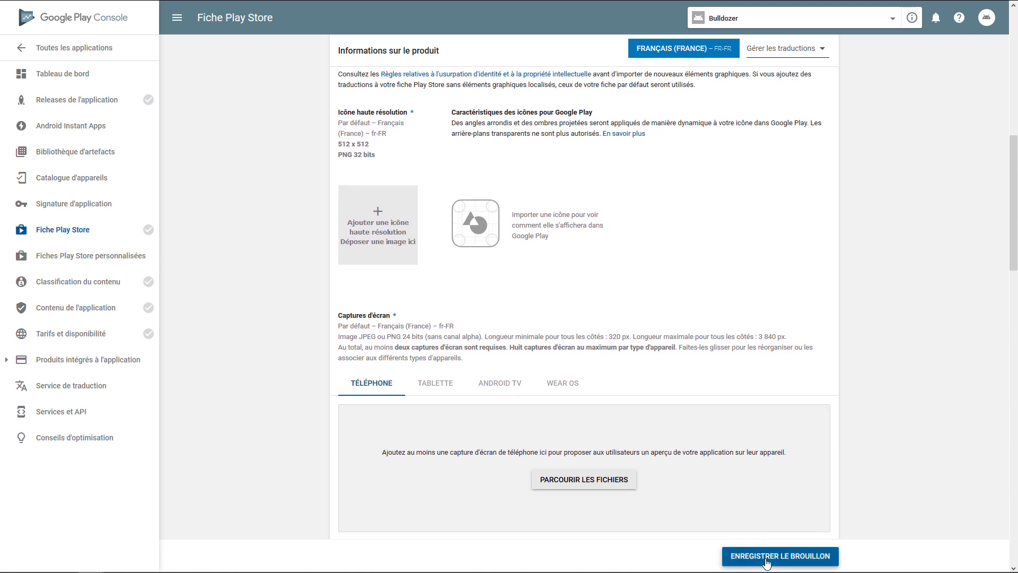
{"action": "scroll", "coordinate": [620, 292], "scroll_direction": "down", "scroll_amount": 1}
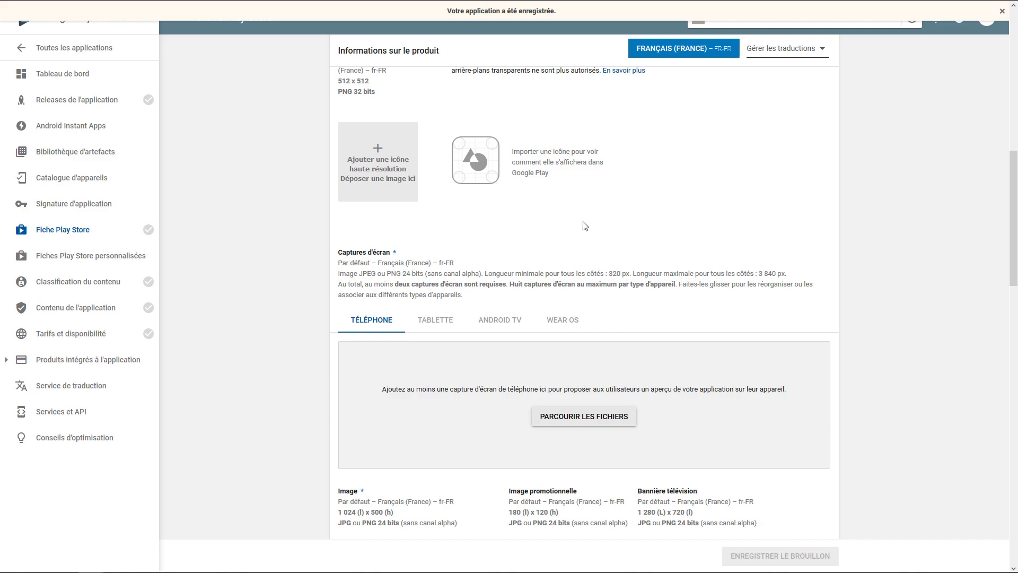
Search the web for "google play store" in a new browser tab and open the Google Play site
{"action": "key", "text": "ctrl+t"}
{"action": "type", "text": "google"}
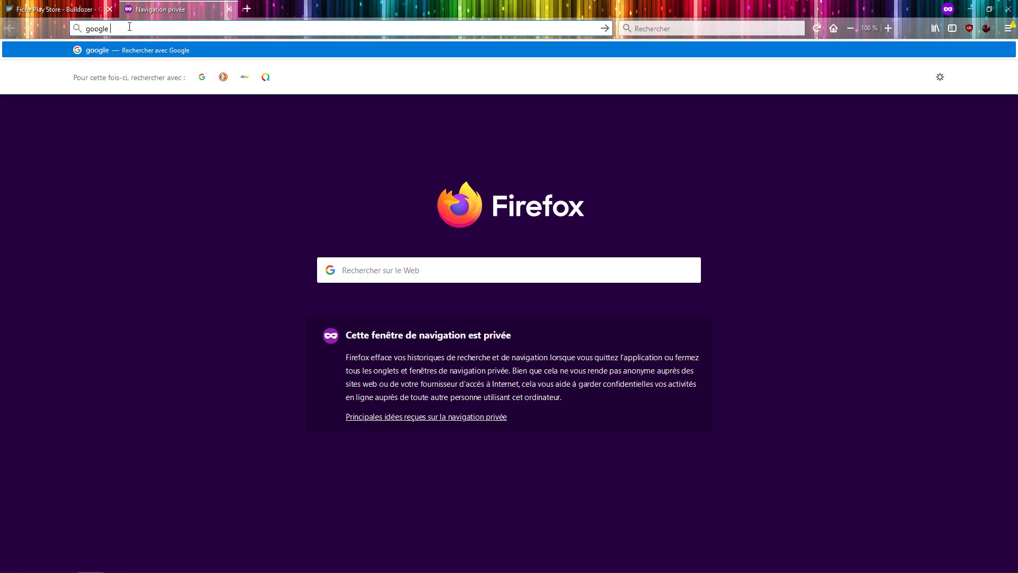
{"action": "type", "text": " play store"}
{"action": "key", "text": "Return"}
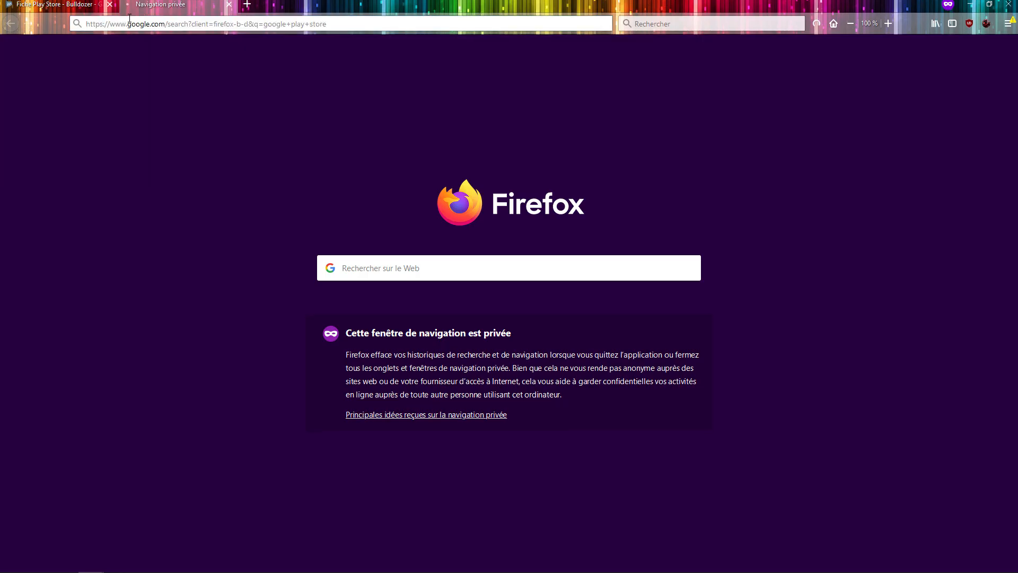
{"action": "left_click", "coordinate": [163, 123]}
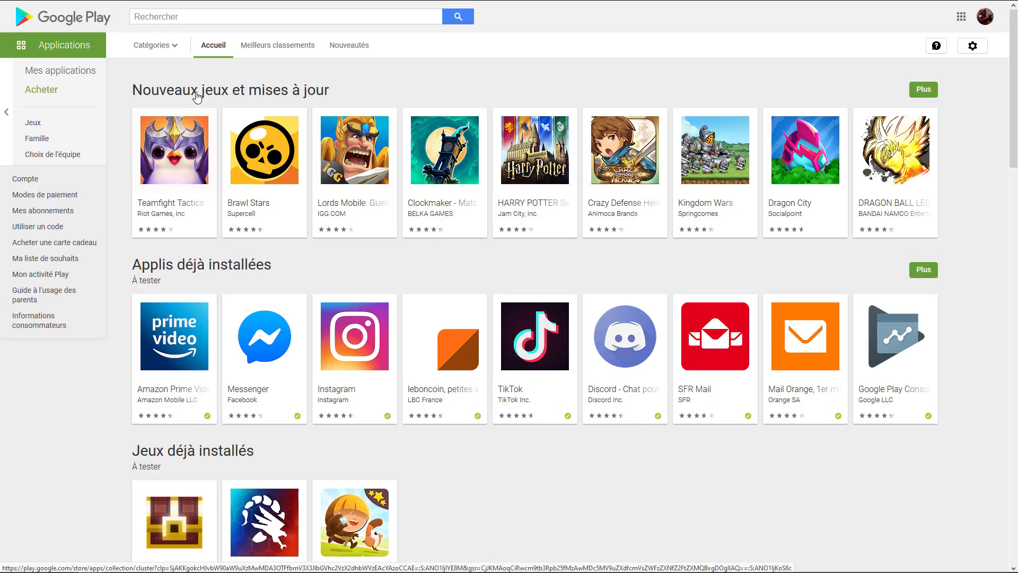
Browse the store's home page, then open the full "Nouveaux jeux et mises à jour" list in the games section
{"action": "scroll", "coordinate": [196, 115], "scroll_direction": "down", "scroll_amount": 1}
{"action": "scroll", "coordinate": [192, 135], "scroll_direction": "down", "scroll_amount": 7}
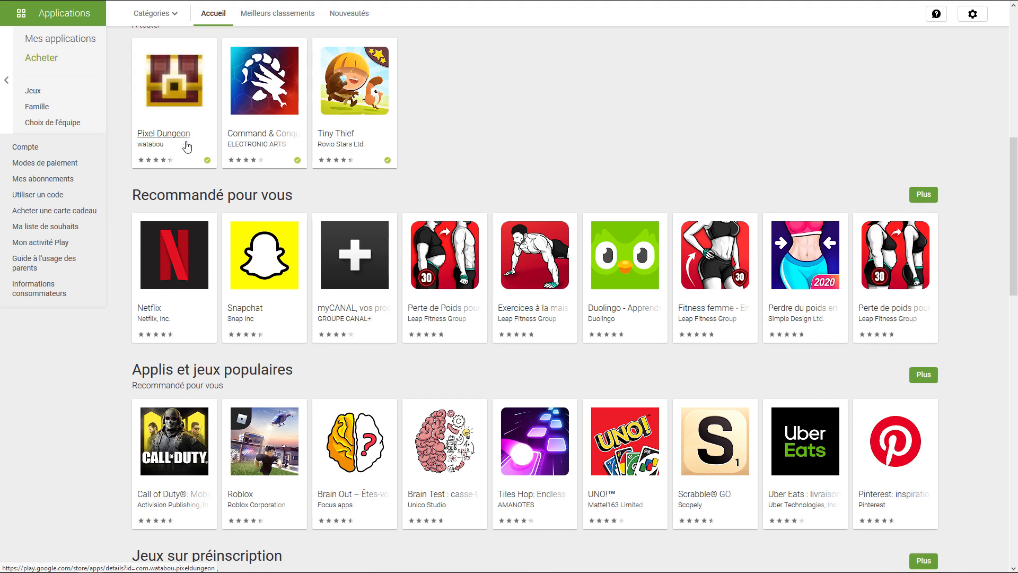
{"action": "scroll", "coordinate": [188, 148], "scroll_direction": "down", "scroll_amount": 2}
{"action": "scroll", "coordinate": [106, 138], "scroll_direction": "up", "scroll_amount": 10}
{"action": "left_click", "coordinate": [35, 123]}
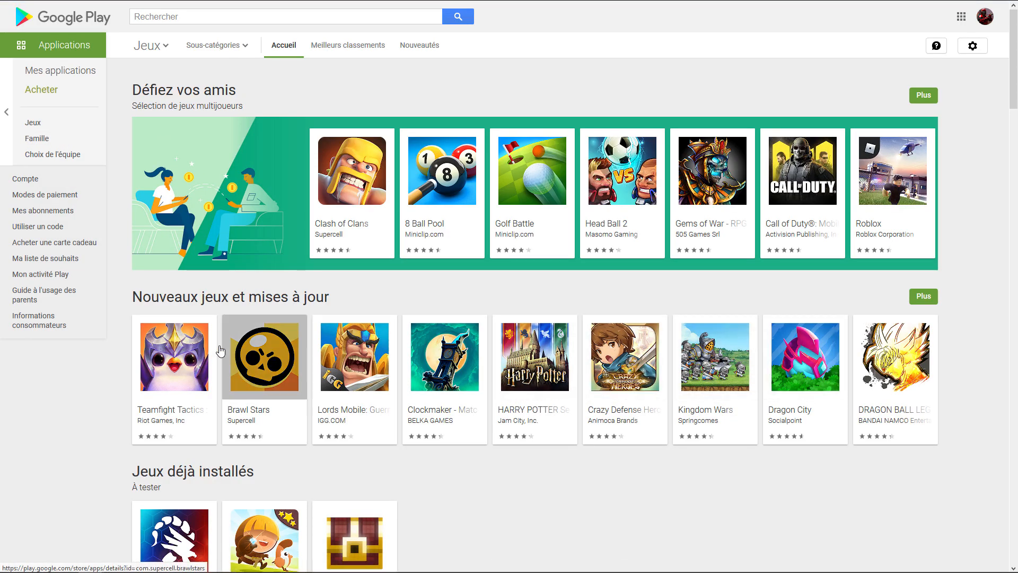
{"action": "left_click", "coordinate": [924, 296]}
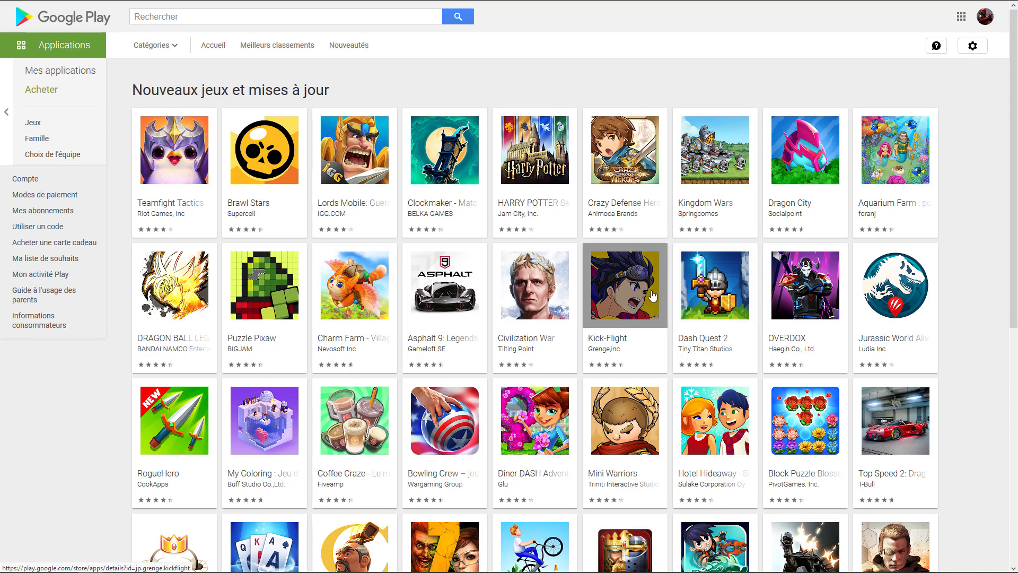
Examine the icon styles of the games in the whole "Nouveaux jeux et mises à jour" list
{"action": "scroll", "coordinate": [693, 273], "scroll_direction": "down", "scroll_amount": 1}
{"action": "scroll", "coordinate": [693, 274], "scroll_direction": "down", "scroll_amount": 1}
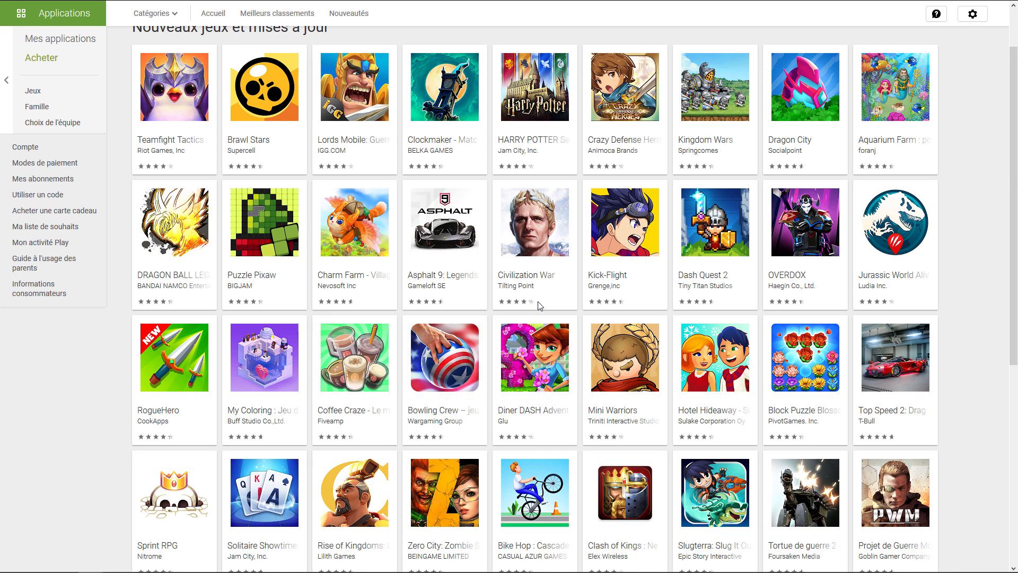
{"action": "scroll", "coordinate": [540, 306], "scroll_direction": "up", "scroll_amount": 2}
{"action": "scroll", "coordinate": [924, 306], "scroll_direction": "down", "scroll_amount": 1}
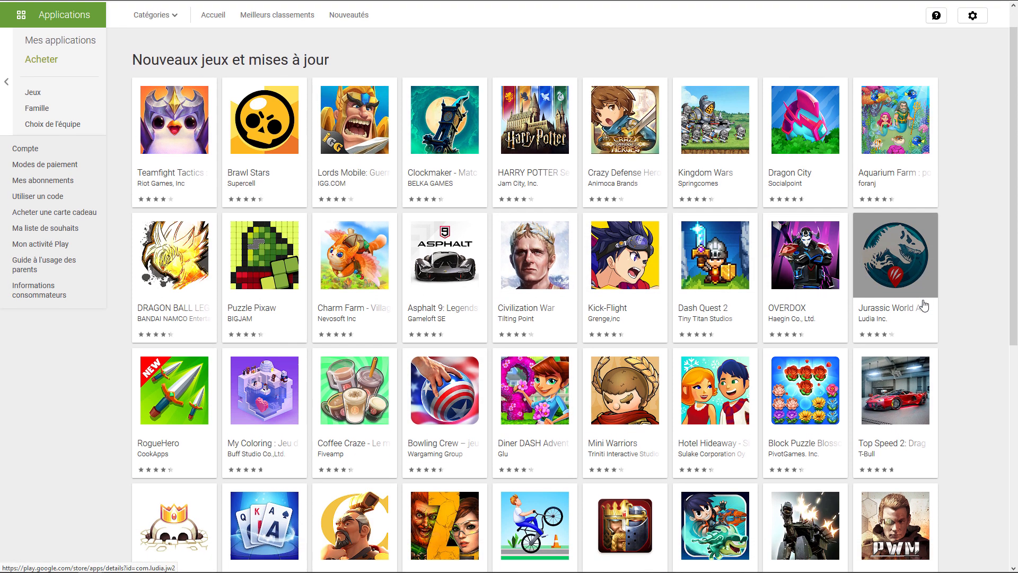
{"action": "scroll", "coordinate": [924, 307], "scroll_direction": "down", "scroll_amount": 5}
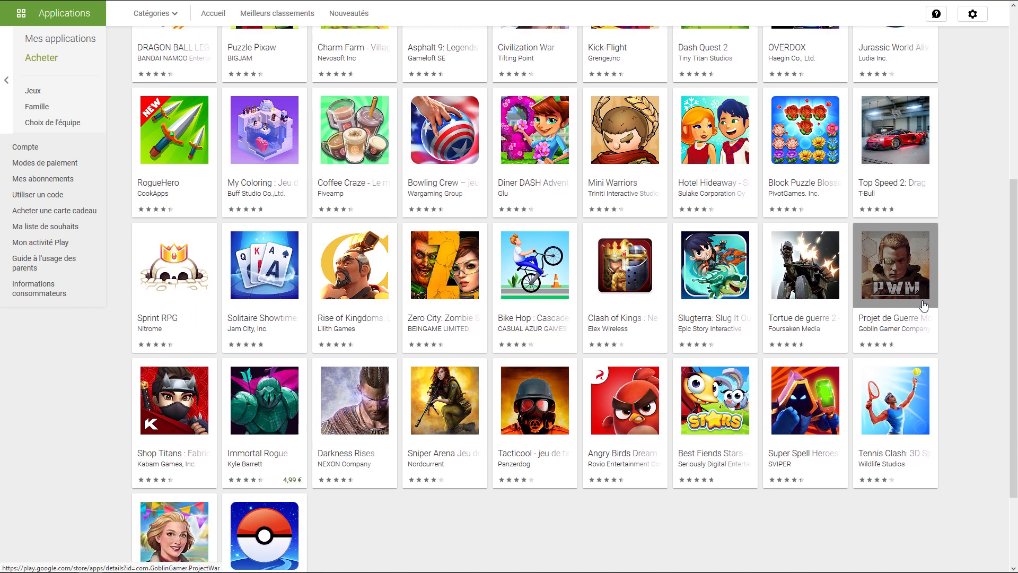
{"action": "scroll", "coordinate": [923, 306], "scroll_direction": "down", "scroll_amount": 2}
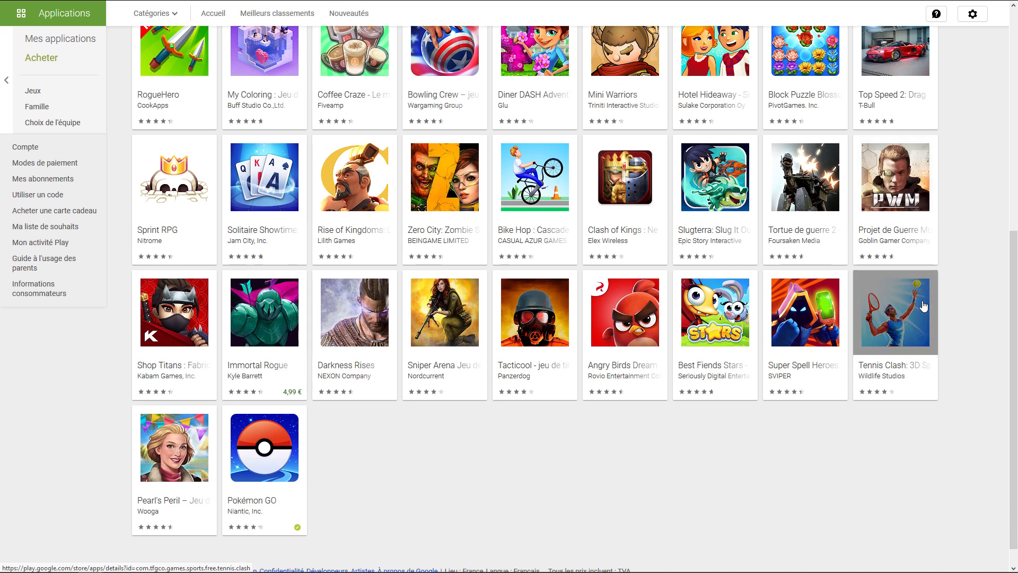
{"action": "scroll", "coordinate": [924, 305], "scroll_direction": "down", "scroll_amount": 1}
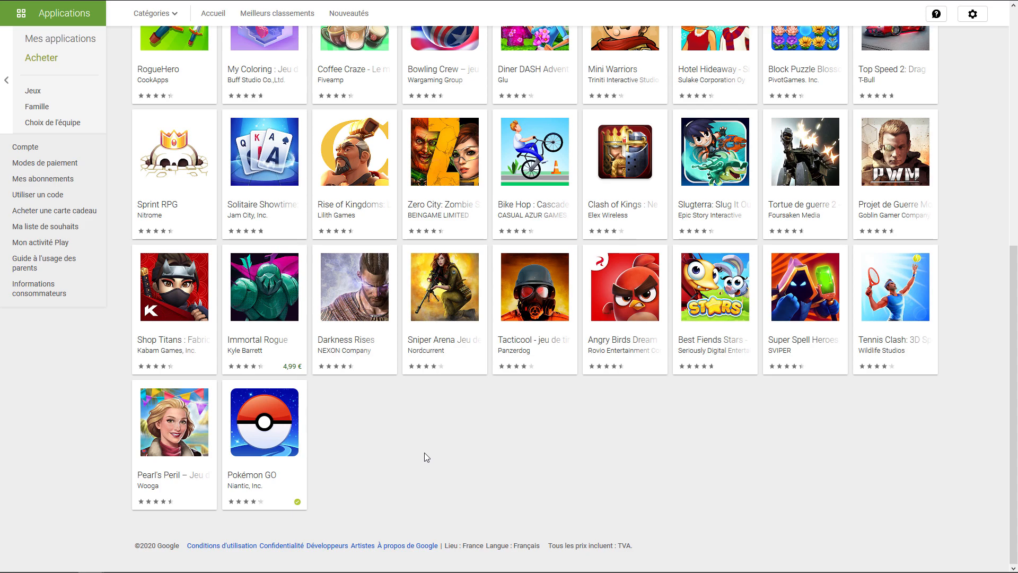
{"action": "scroll", "coordinate": [427, 457], "scroll_direction": "up", "scroll_amount": 8}
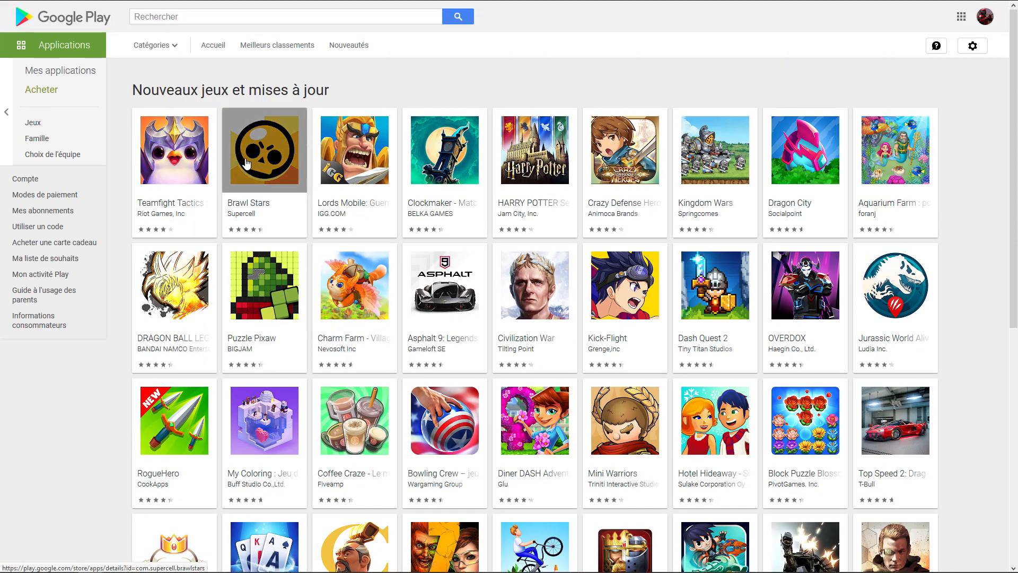
Open the Brawl Stars page and check its description, reviews and number of installations
{"action": "left_click", "coordinate": [255, 159]}
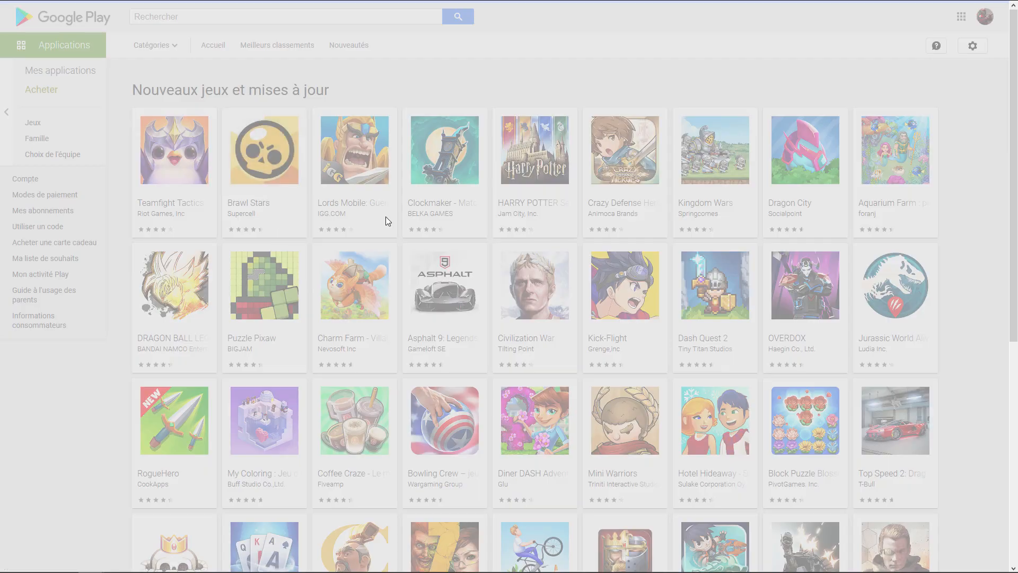
{"action": "scroll", "coordinate": [651, 256], "scroll_direction": "down", "scroll_amount": 5}
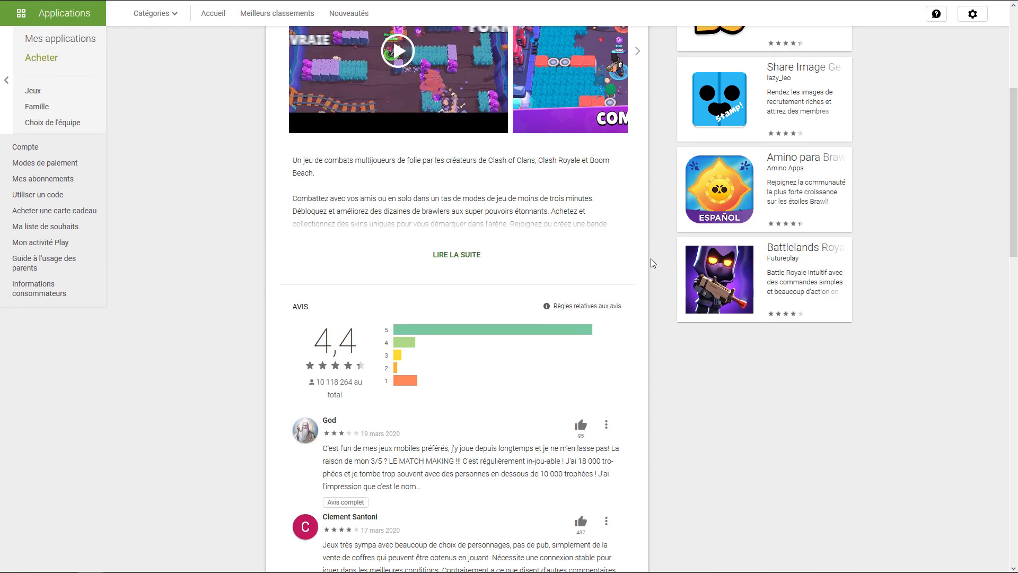
{"action": "scroll", "coordinate": [651, 259], "scroll_direction": "down", "scroll_amount": 18}
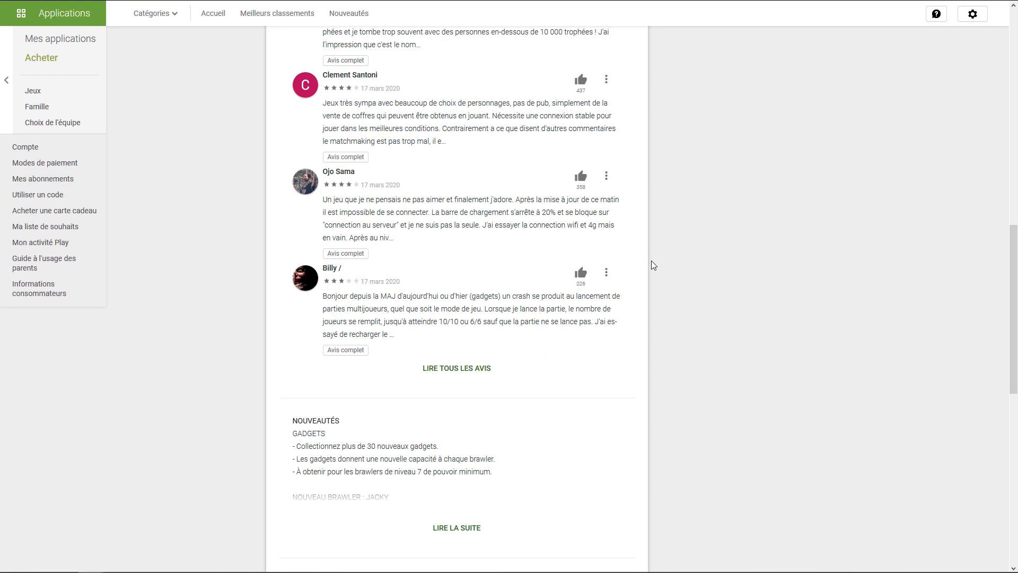
{"action": "scroll", "coordinate": [519, 255], "scroll_direction": "up", "scroll_amount": 3}
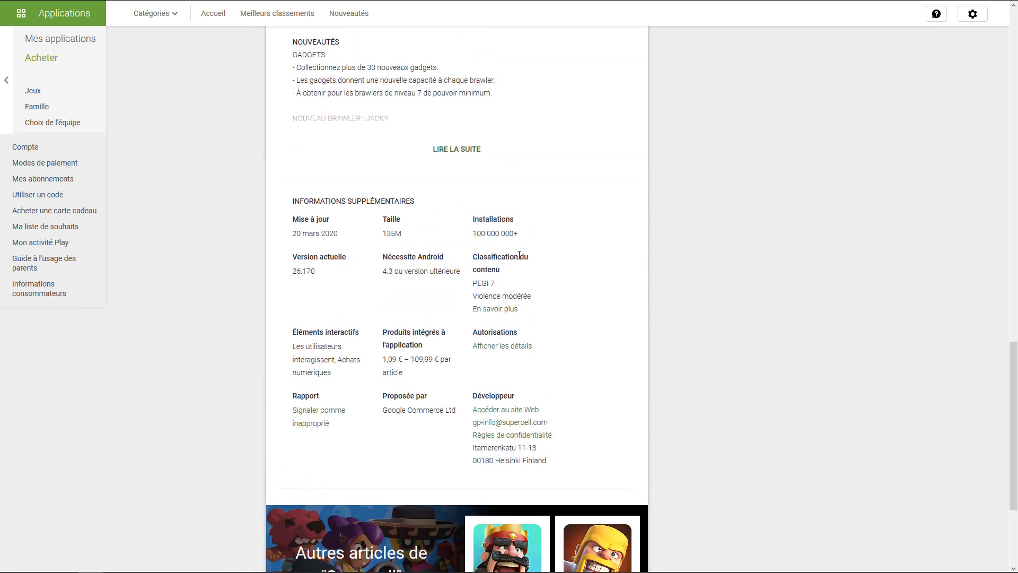
{"action": "left_click_drag", "start_coordinate": [519, 234], "coordinate": [457, 239]}
{"action": "left_click", "coordinate": [486, 248]}
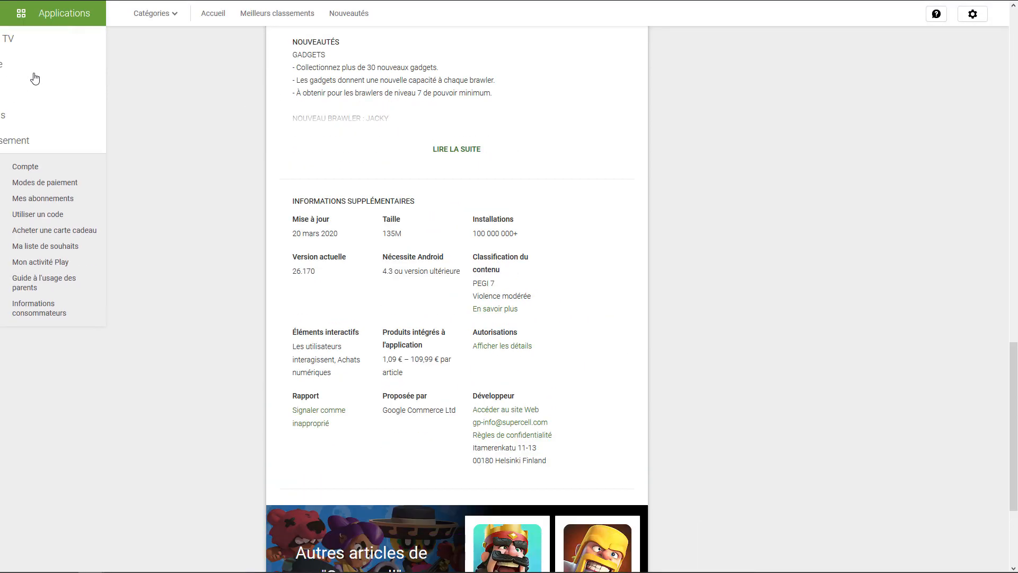
Return to the list of new games and compare more of the game icons
{"action": "mouse_move", "coordinate": [92, 2]}
{"action": "left_click", "coordinate": [11, 28]}
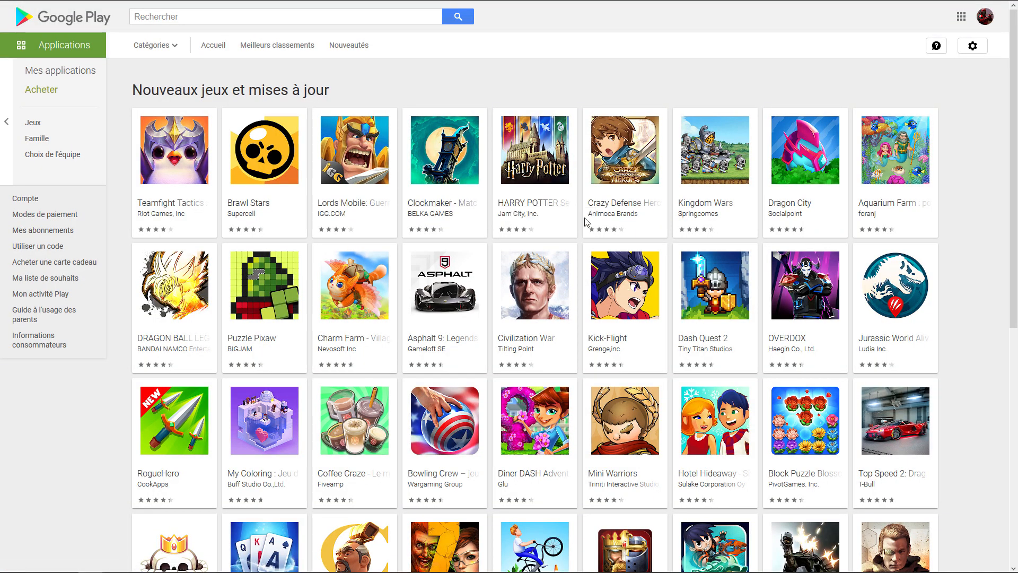
{"action": "scroll", "coordinate": [587, 222], "scroll_direction": "down", "scroll_amount": 3}
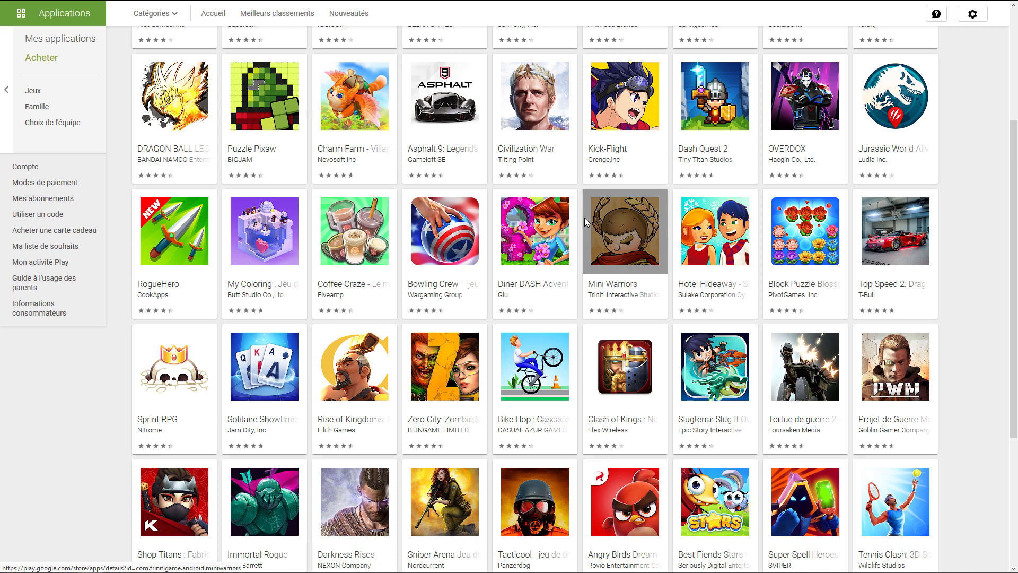
{"action": "scroll", "coordinate": [587, 222], "scroll_direction": "down", "scroll_amount": 1}
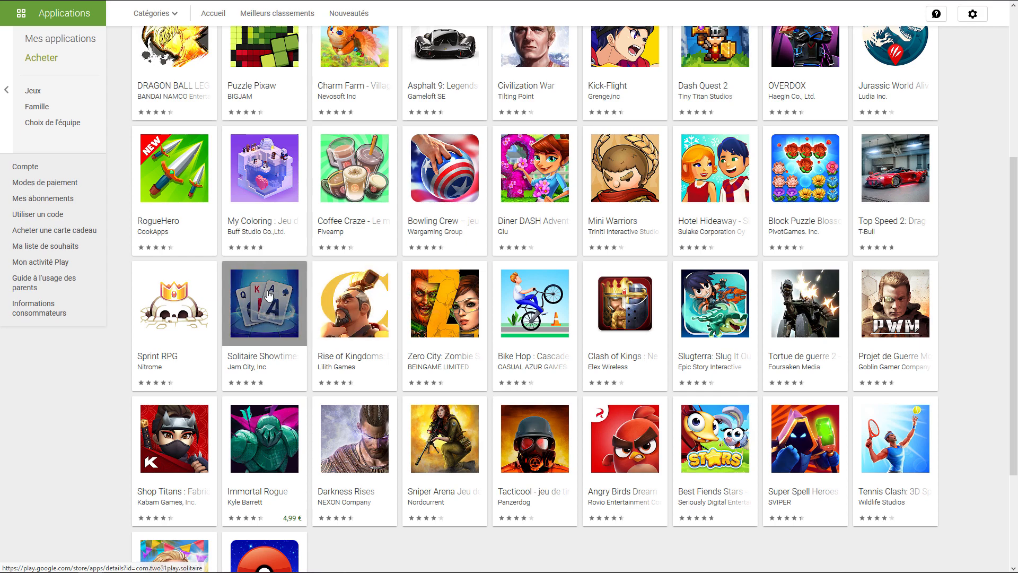
Open the Solitaire Showtime page and check its number of installations
{"action": "left_click", "coordinate": [289, 292]}
{"action": "scroll", "coordinate": [284, 292], "scroll_direction": "down", "scroll_amount": 4}
{"action": "scroll", "coordinate": [285, 292], "scroll_direction": "down", "scroll_amount": 15}
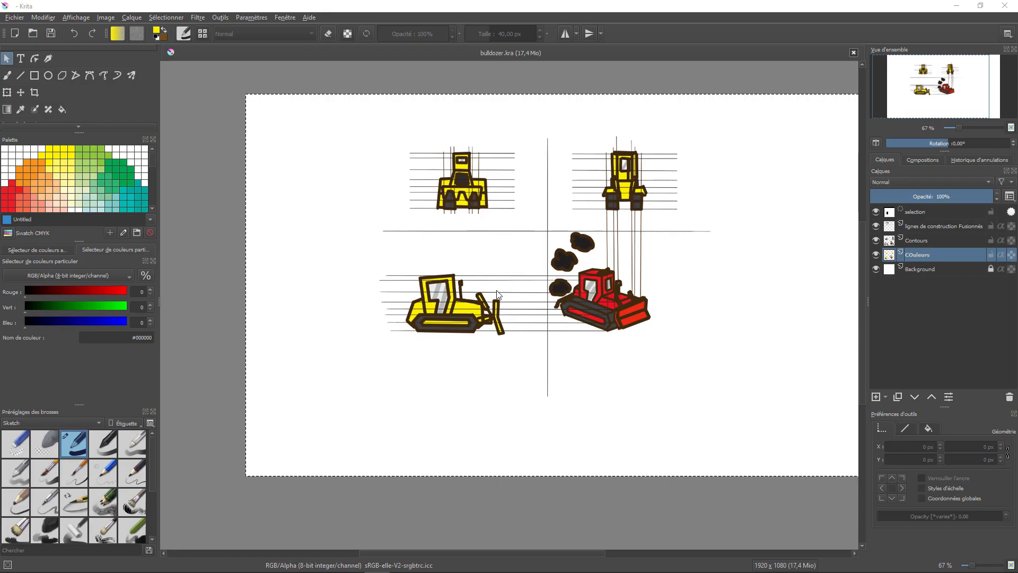
{"action": "scroll", "coordinate": [497, 294], "scroll_direction": "up", "scroll_amount": 5}
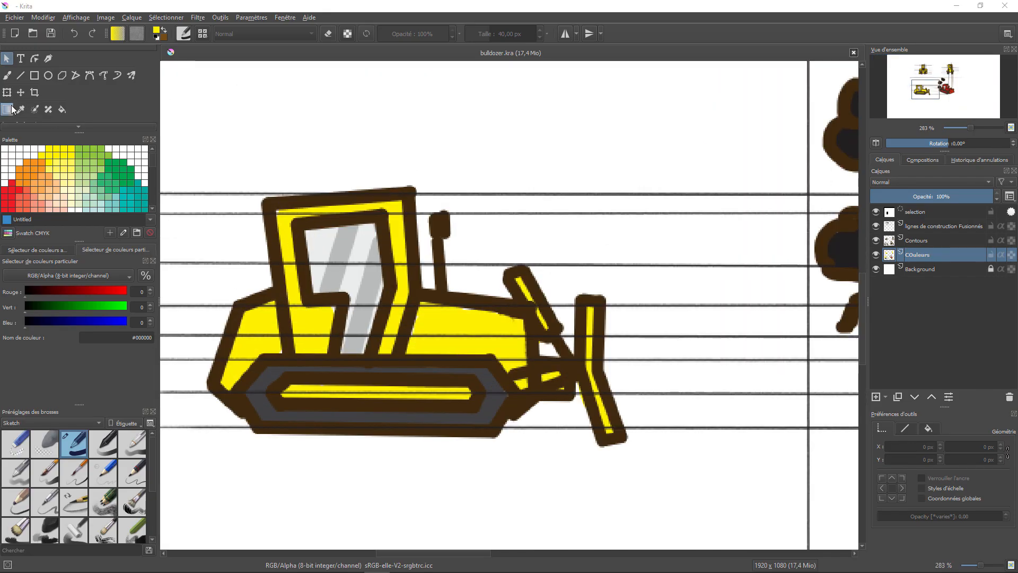
{"action": "left_click", "coordinate": [35, 75]}
{"action": "mouse_move", "coordinate": [197, 186]}
{"action": "left_mouse_down"}
{"action": "mouse_move", "coordinate": [517, 455]}
{"action": "mouse_move", "coordinate": [640, 459]}
{"action": "left_mouse_up"}
{"action": "left_click_drag", "start_coordinate": [962, 497], "coordinate": [993, 502]}
{"action": "left_click", "coordinate": [367, 344]}
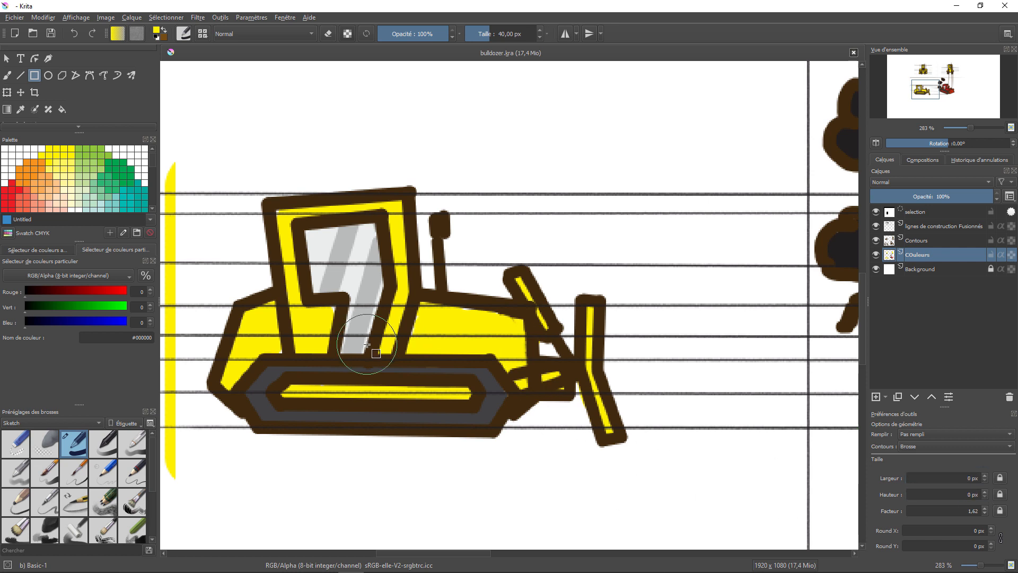
{"action": "key", "text": "ctrl+z"}
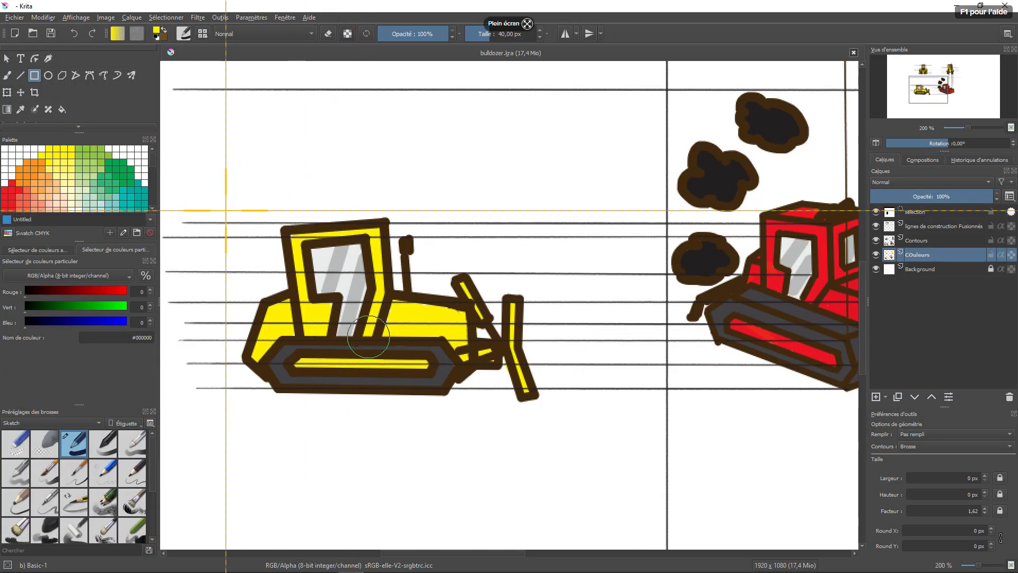
Take a screen capture of the area around the yellow side-view bulldozer in Krita
{"action": "left_click_drag", "start_coordinate": [221, 198], "coordinate": [565, 435]}
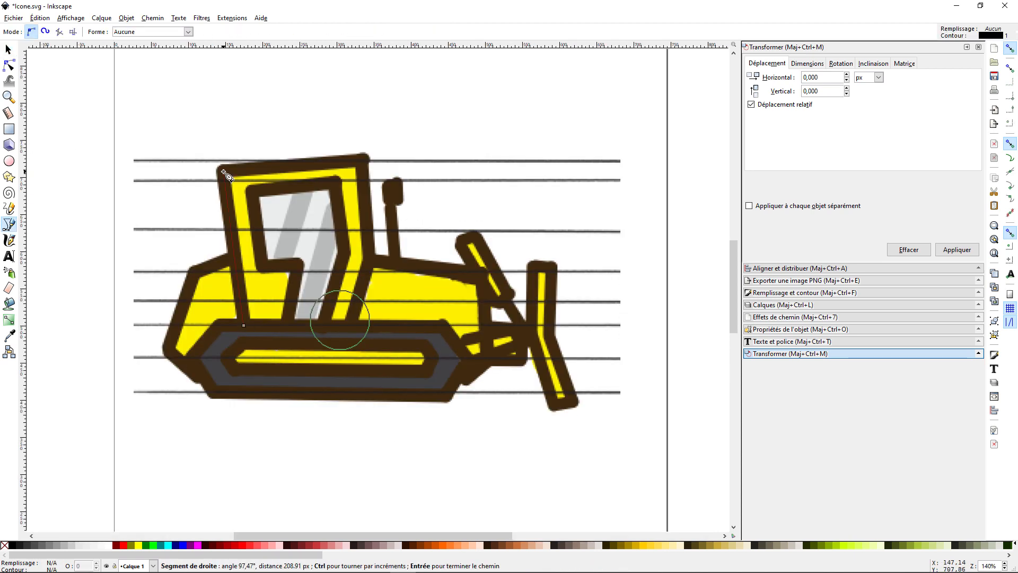
Switch to Inkscape and trace the cab, track and hood outlines over the faded bulldozer picture with 15 px black strokes
{"action": "key", "text": "ctrl+shift+f"}
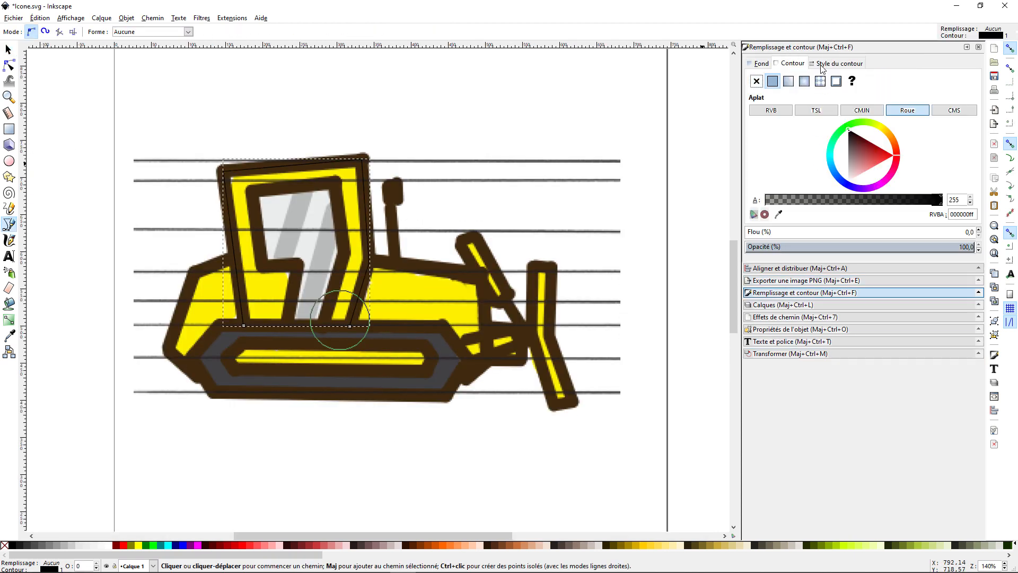
{"action": "right_click", "coordinate": [578, 180]}
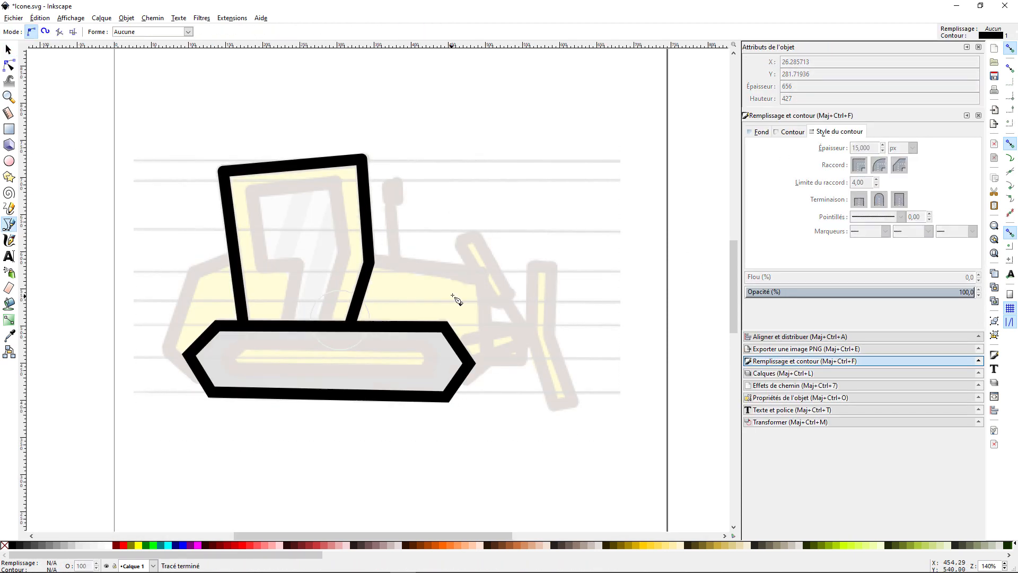
{"action": "left_click_drag", "start_coordinate": [313, 334], "coordinate": [313, 342]}
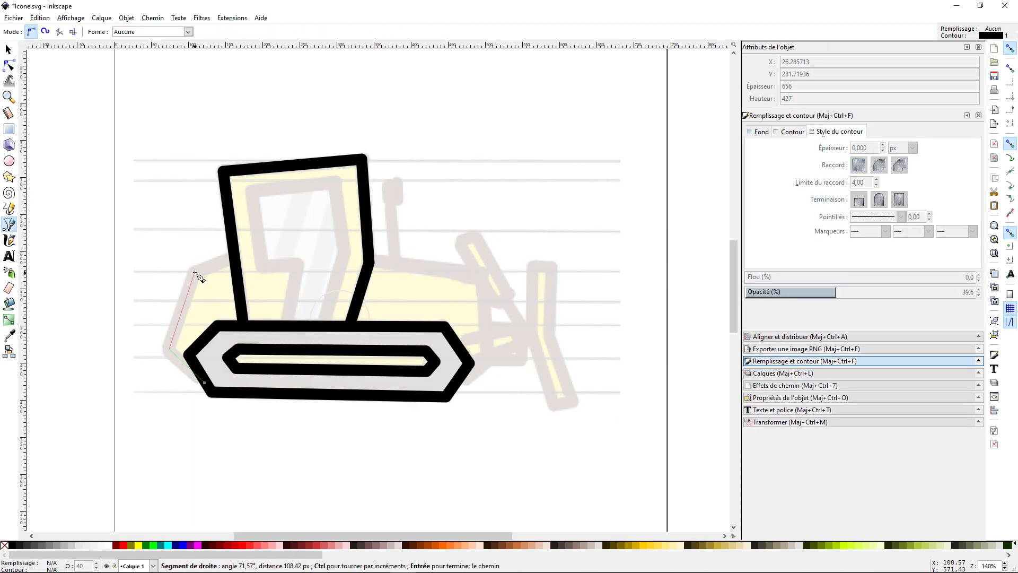
{"action": "left_click", "coordinate": [370, 260]}
{"action": "left_click", "coordinate": [482, 276]}
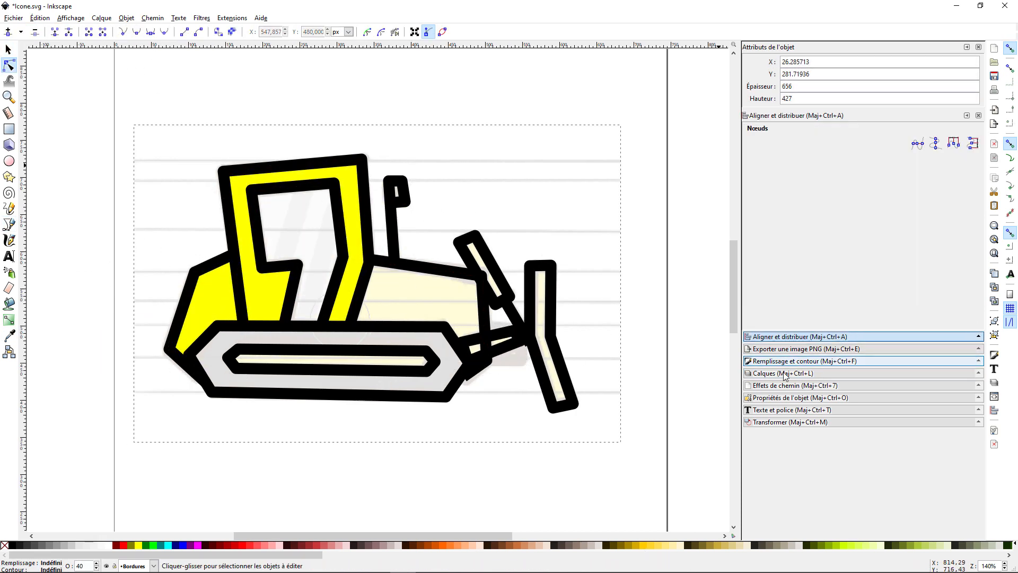
Outline the lower blade arm on the Bordures layer with a 15 px round-joined stroke and adjust its nodes
{"action": "left_click", "coordinate": [802, 161]}
{"action": "left_click", "coordinate": [788, 168]}
{"action": "left_click", "coordinate": [9, 225]}
{"action": "left_click", "coordinate": [806, 361]}
{"action": "left_click", "coordinate": [9, 65]}
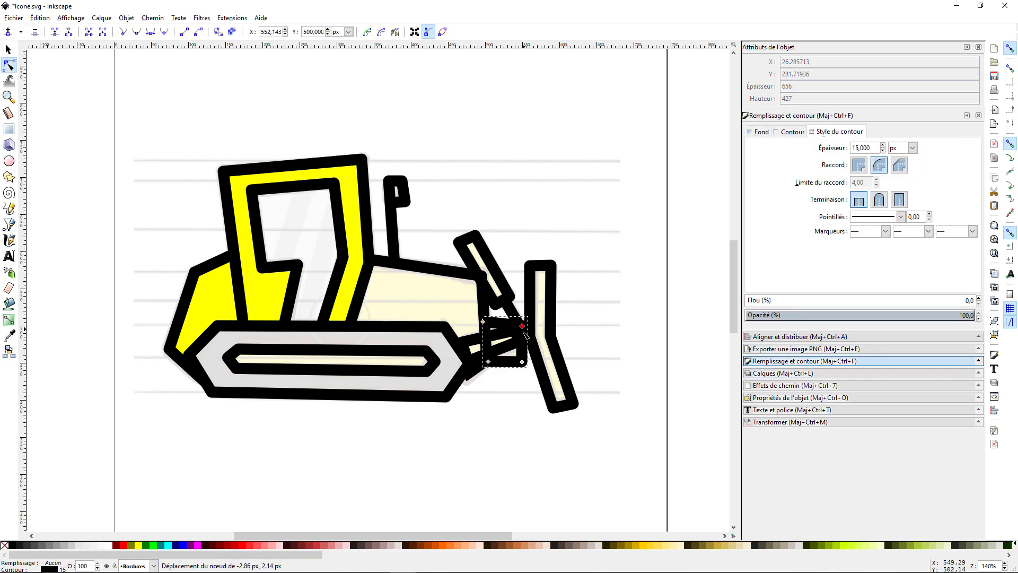
{"action": "left_click", "coordinate": [487, 345]}
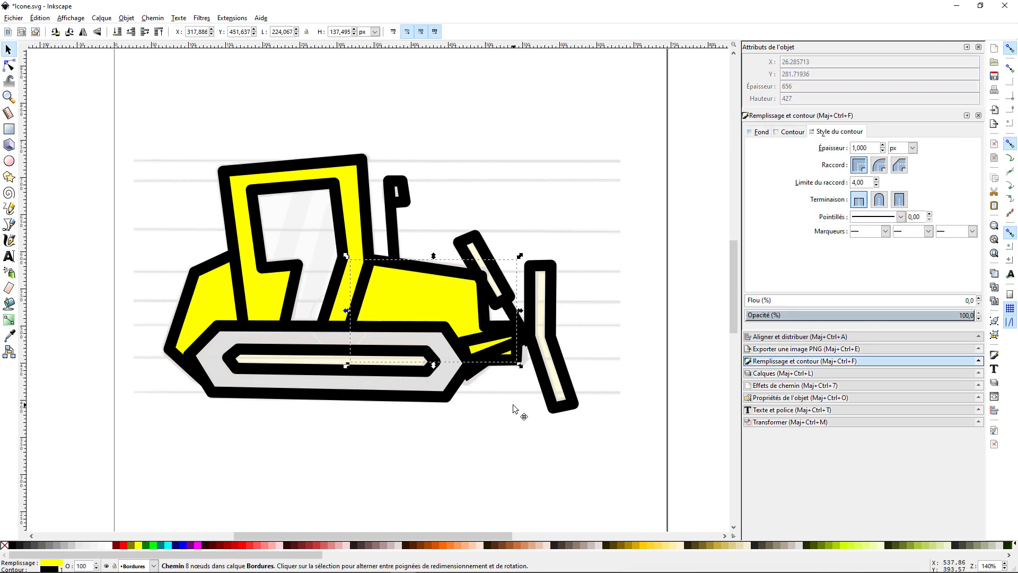
Draw a closed shape over the engine hood and fill it, the blade arms and the exhaust tip with yellow
{"action": "left_click", "coordinate": [9, 224]}
{"action": "left_click", "coordinate": [880, 165]}
{"action": "left_click", "coordinate": [9, 65]}
{"action": "left_click", "coordinate": [138, 545]}
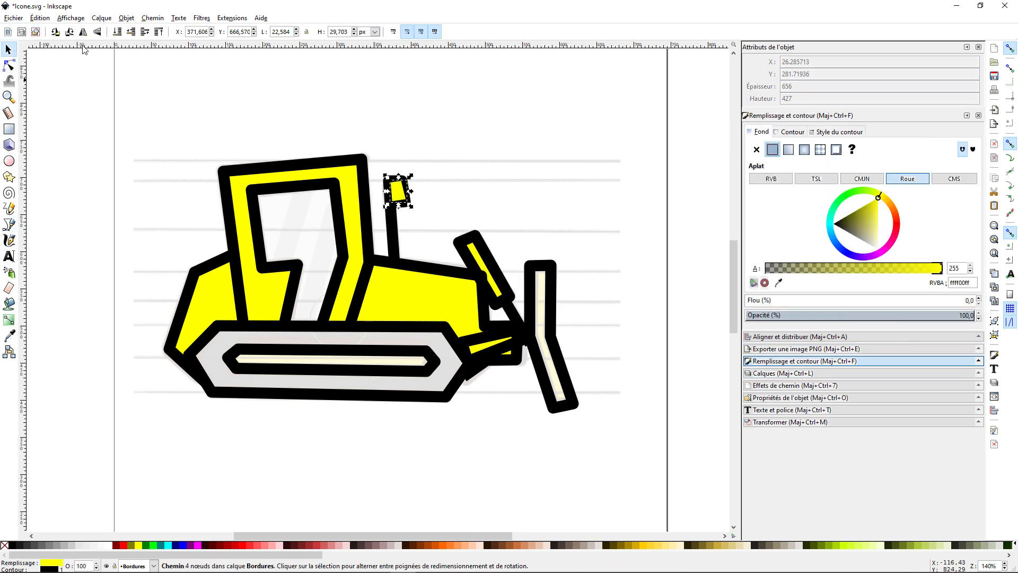
Trace a closed shape over the bulldozer's front blade and fill it with yellow
{"action": "left_click", "coordinate": [9, 224]}
{"action": "left_click", "coordinate": [532, 267]}
{"action": "left_click", "coordinate": [574, 403]}
{"action": "left_click", "coordinate": [553, 407]}
{"action": "left_click", "coordinate": [533, 339]}
{"action": "left_click", "coordinate": [532, 267]}
{"action": "left_click", "coordinate": [8, 49]}
{"action": "left_click", "coordinate": [138, 545]}
Adjust the nodes of the lower arm's outline between the track and the blade
{"action": "left_click", "coordinate": [9, 65]}
{"action": "left_click", "coordinate": [477, 355]}
{"action": "left_click_drag", "start_coordinate": [464, 358], "coordinate": [474, 348]}
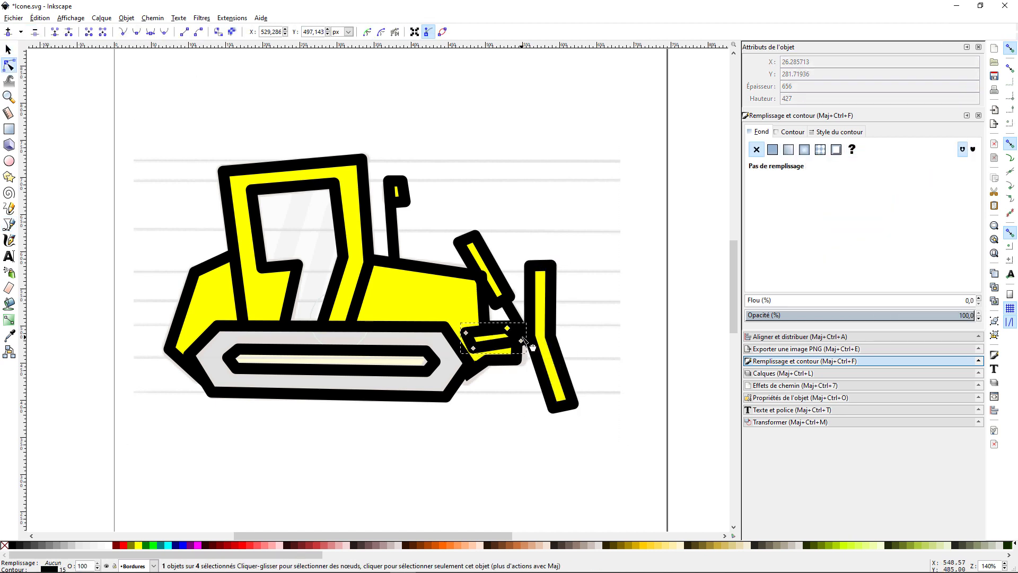
Trace a closed shape over the slot inside the bulldozer's track and fill it with yellow
{"action": "left_click", "coordinate": [150, 178]}
{"action": "left_click", "coordinate": [9, 225]}
{"action": "left_click", "coordinate": [230, 358]}
{"action": "left_click", "coordinate": [772, 150]}
{"action": "left_click", "coordinate": [138, 546]}
Trace a closed shape around the track with a cutout for its inner slot and fill it with dark brown 483737
{"action": "left_click", "coordinate": [190, 356]}
{"action": "left_click", "coordinate": [448, 326]}
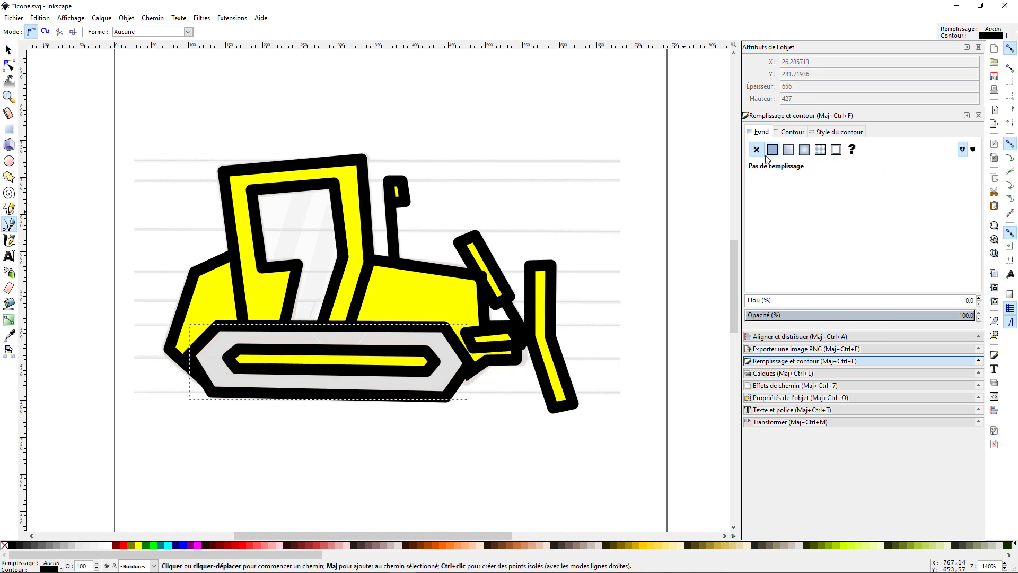
{"action": "left_click", "coordinate": [773, 150]}
{"action": "left_click", "coordinate": [361, 545]}
{"action": "left_click", "coordinate": [827, 269]}
{"action": "left_click", "coordinate": [230, 358]}
{"action": "left_click", "coordinate": [8, 49]}
{"action": "key", "text": "ctrl+minus"}
{"action": "left_click_drag", "start_coordinate": [225, 367], "coordinate": [214, 463]}
{"action": "key", "text": "ctrl+z"}
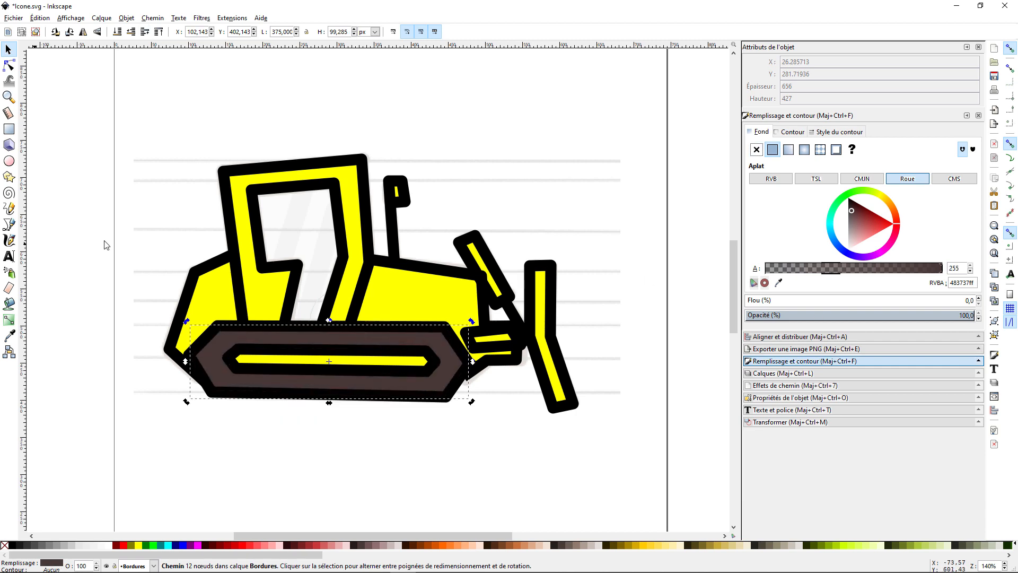
Recolour the track fill to a neutral mid grey
{"action": "left_click", "coordinate": [1010, 555]}
{"action": "left_click", "coordinate": [169, 545]}
{"action": "left_click", "coordinate": [56, 545]}
Trace a closed shape over the cab window and fill it with light grey ececec
{"action": "scroll", "coordinate": [236, 292], "scroll_direction": "up", "scroll_amount": 1, "text": "ctrl"}
{"action": "left_click", "coordinate": [9, 225]}
{"action": "left_click", "coordinate": [261, 152]}
{"action": "left_click", "coordinate": [773, 150]}
{"action": "left_click", "coordinate": [8, 49]}
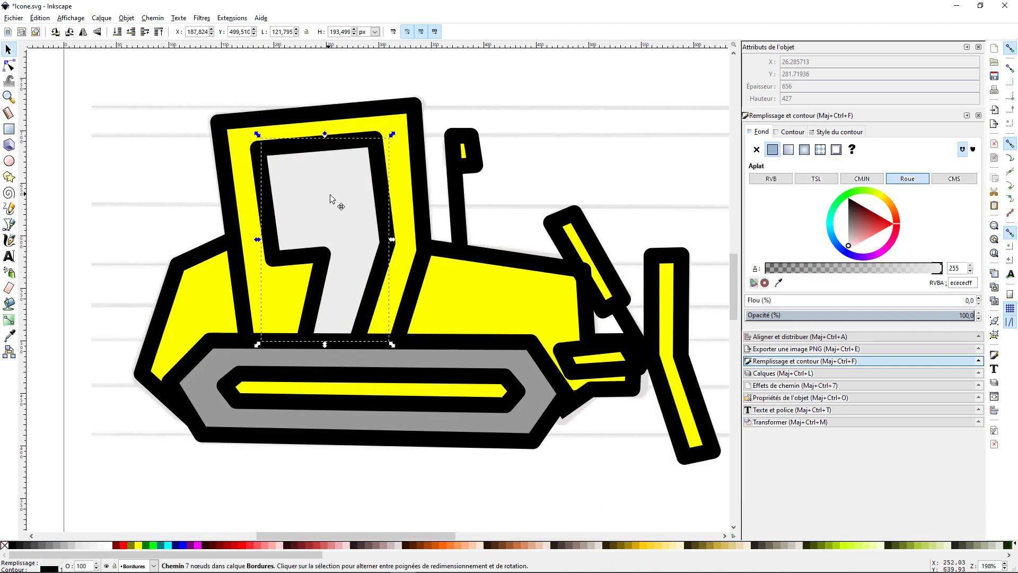
Draw two slanted reflection stripes across the cab window and fill them with grey e6e6e6
{"action": "left_click", "coordinate": [9, 225]}
{"action": "left_click", "coordinate": [319, 338]}
{"action": "left_click", "coordinate": [349, 343]}
{"action": "left_click", "coordinate": [370, 158]}
{"action": "left_click", "coordinate": [8, 49]}
{"action": "left_click", "coordinate": [9, 65]}
{"action": "left_click", "coordinate": [8, 50]}
{"action": "left_click", "coordinate": [772, 150]}
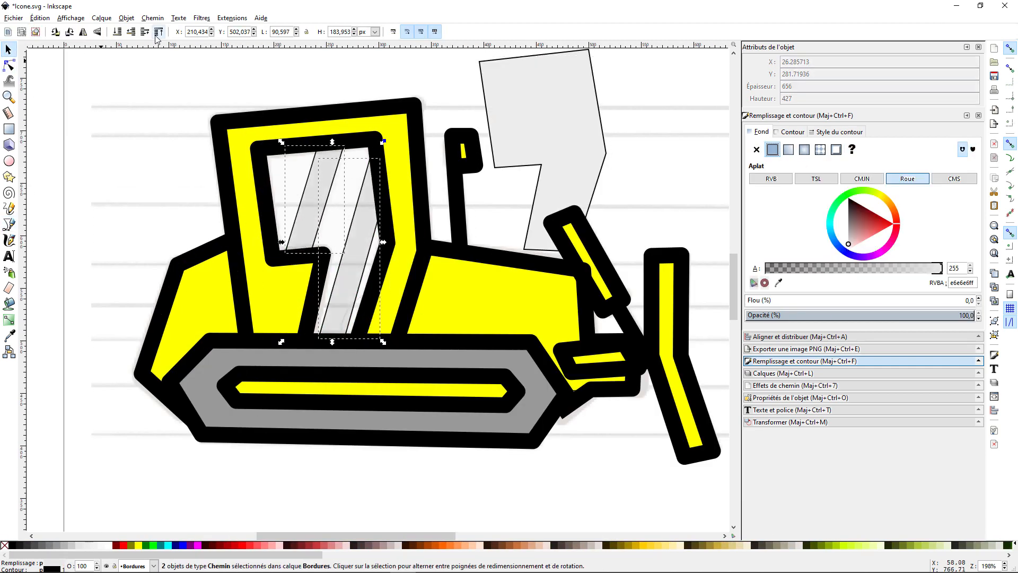
Move the window pane back into the cab frame and adjust the stacking order of the glass pieces
{"action": "left_click_drag", "start_coordinate": [547, 117], "coordinate": [371, 209]}
{"action": "left_click", "coordinate": [302, 228]}
{"action": "left_click", "coordinate": [144, 32]}
Move the reference bulldozer image out to the right of the traced drawing
{"action": "scroll", "coordinate": [339, 295], "scroll_direction": "down", "scroll_amount": 2, "text": "ctrl"}
{"action": "left_click", "coordinate": [479, 258]}
{"action": "left_click_drag", "start_coordinate": [479, 258], "coordinate": [727, 213]}
Select all the bulldozer's outline shapes and set their stroke to the dark brown 3f2a0e sampled from the reference image
{"action": "left_click", "coordinate": [525, 359]}
{"action": "scroll", "coordinate": [482, 232], "scroll_direction": "up", "scroll_amount": 2, "text": "ctrl"}
{"action": "left_click", "coordinate": [463, 250], "text": "shift"}
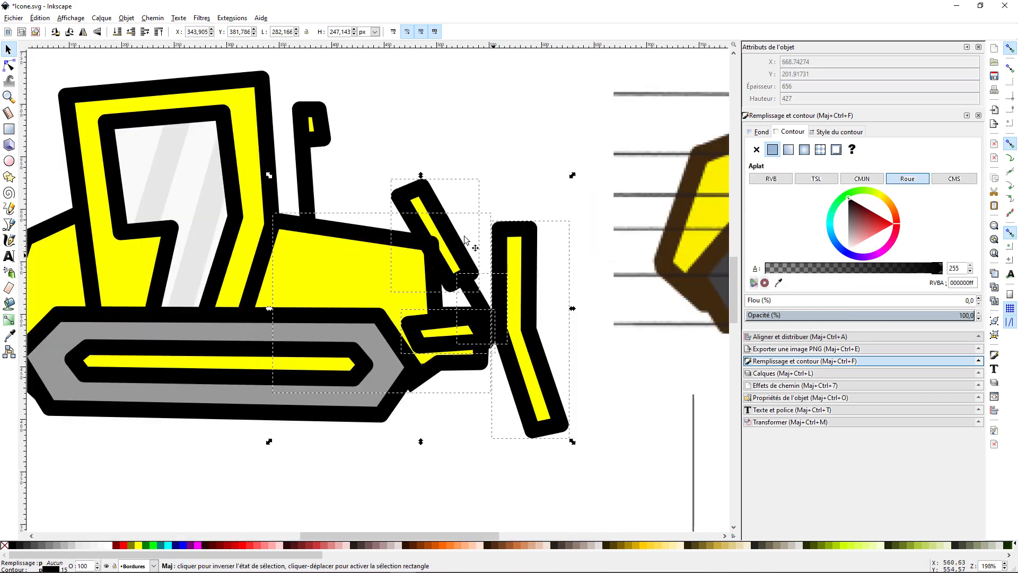
{"action": "left_click", "coordinate": [326, 215], "text": "shift"}
{"action": "scroll", "coordinate": [605, 382], "scroll_direction": "down", "scroll_amount": 2, "text": "ctrl"}
{"action": "scroll", "coordinate": [605, 382], "scroll_direction": "down", "scroll_amount": 6, "text": "shift"}
{"action": "left_click", "coordinate": [778, 282]}
{"action": "left_click", "coordinate": [667, 304]}
Separate the track, window and body fills from the outlines onto the Chenilles, Vitres and Corps layers
{"action": "right_click", "coordinate": [430, 318]}
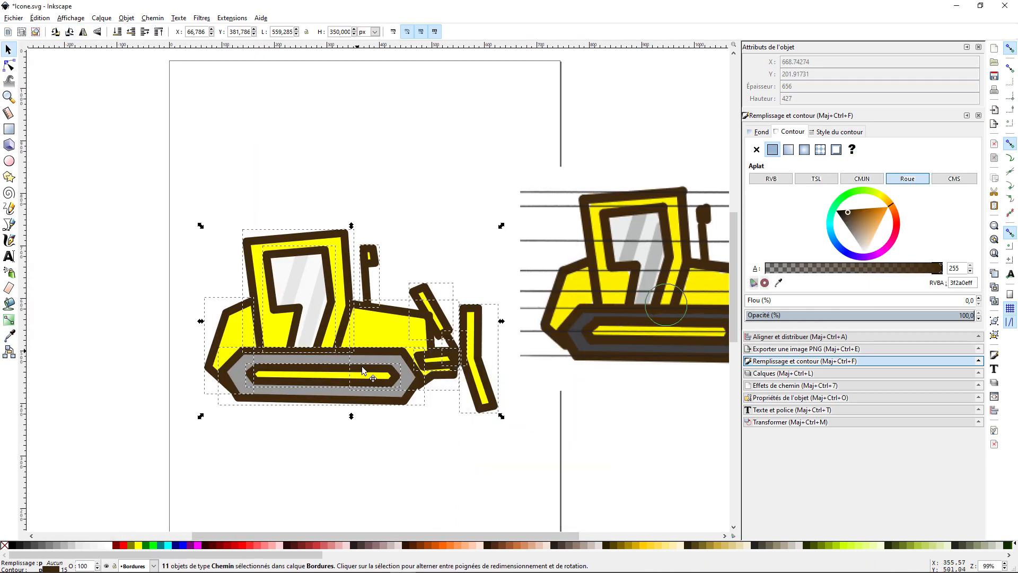
{"action": "left_click_drag", "start_coordinate": [353, 298], "coordinate": [357, 479]}
{"action": "left_click_drag", "start_coordinate": [323, 389], "coordinate": [296, 178]}
{"action": "left_click", "coordinate": [505, 273]}
{"action": "left_click", "coordinate": [545, 360]}
{"action": "left_click", "coordinate": [297, 145]}
{"action": "left_click", "coordinate": [505, 260]}
{"action": "left_click", "coordinate": [784, 373]}
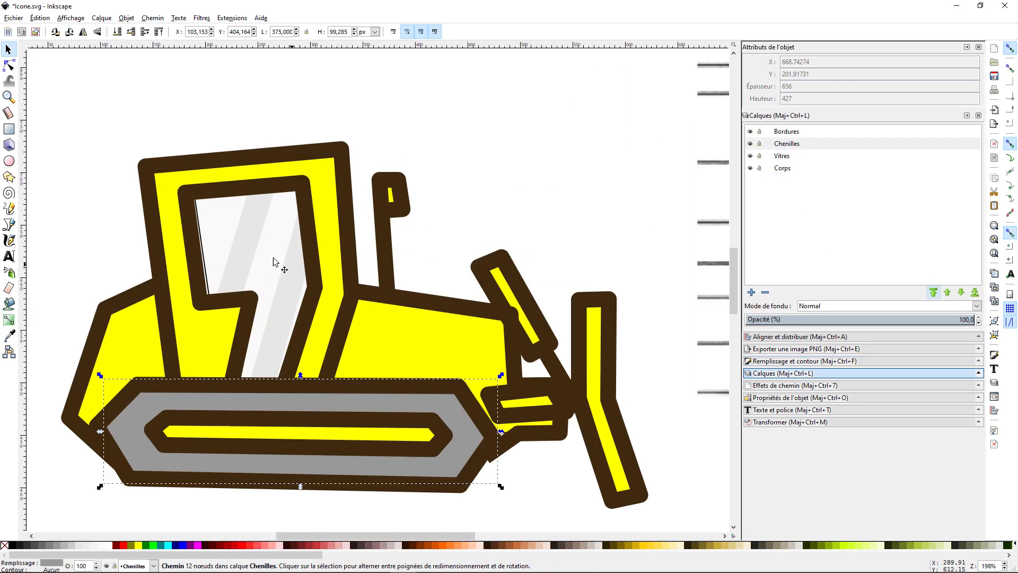
Isolate the Vitres layer to select the cab window shapes, and show the Bordures layer again
{"action": "left_click", "coordinate": [750, 169]}
{"action": "left_click", "coordinate": [750, 143]}
{"action": "left_click", "coordinate": [750, 132]}
{"action": "left_click_drag", "start_coordinate": [134, 148], "coordinate": [434, 459]}
{"action": "left_click", "coordinate": [750, 131]}
{"action": "left_click", "coordinate": [525, 444]}
Recolour the body, window and track fills with the yellow and greys sampled from the reference bulldozer
{"action": "left_click", "coordinate": [9, 66]}
{"action": "left_click", "coordinate": [782, 168]}
{"action": "scroll", "coordinate": [382, 440], "scroll_direction": "down", "scroll_amount": 2, "text": "ctrl"}
{"action": "left_click", "coordinate": [805, 361]}
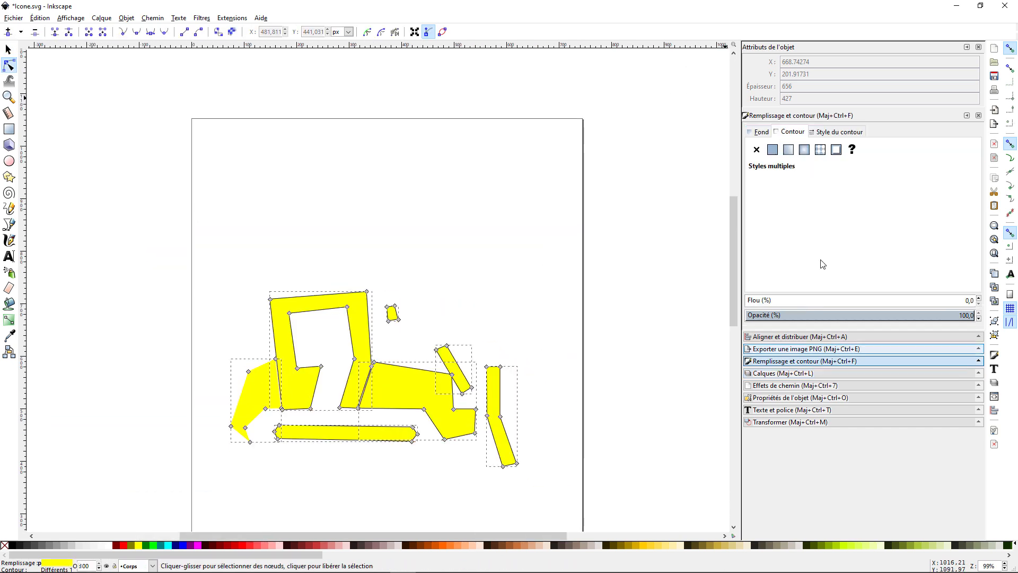
{"action": "left_click", "coordinate": [779, 373]}
{"action": "left_click", "coordinate": [8, 335]}
{"action": "left_click", "coordinate": [599, 332]}
{"action": "left_click", "coordinate": [750, 155]}
{"action": "left_click", "coordinate": [787, 144]}
{"action": "scroll", "coordinate": [457, 395], "scroll_direction": "up", "scroll_amount": 1, "text": "ctrl"}
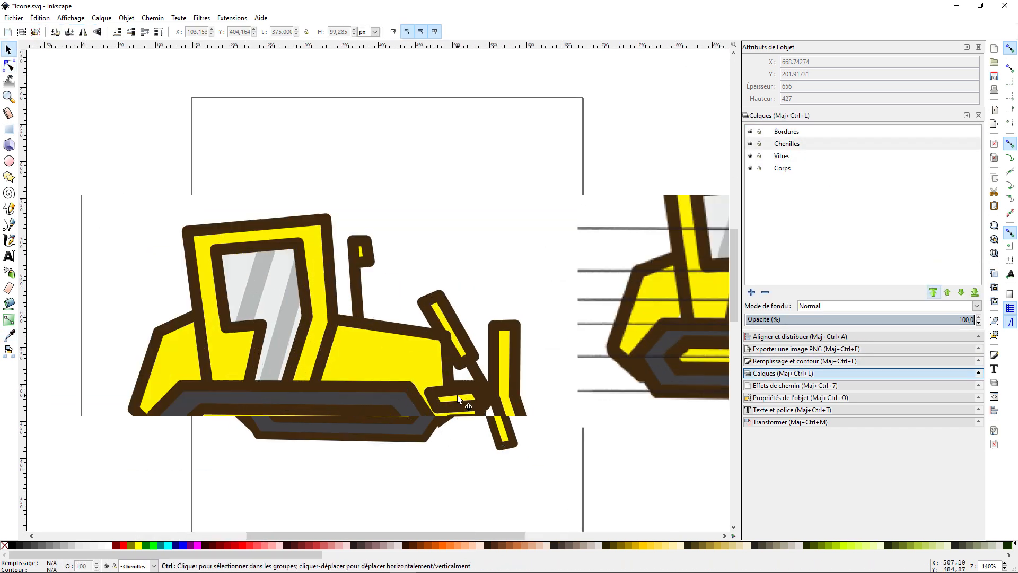
Select every outline on the Bordures layer and adjust the stroke width
{"action": "left_click", "coordinate": [786, 131]}
{"action": "key", "text": "ctrl+a"}
{"action": "left_click", "coordinate": [805, 361]}
{"action": "left_click", "coordinate": [884, 99]}
{"action": "left_click", "coordinate": [884, 97]}
Scale the whole bulldozer to about 482 by 301 px and fit it inside the page
{"action": "scroll", "coordinate": [140, 227], "scroll_direction": "down", "scroll_amount": 1, "text": "ctrl"}
{"action": "left_click_drag", "start_coordinate": [91, 141], "coordinate": [562, 411]}
{"action": "key", "text": "ctrl+a"}
{"action": "left_click", "coordinate": [602, 154]}
{"action": "left_click", "coordinate": [783, 324]}
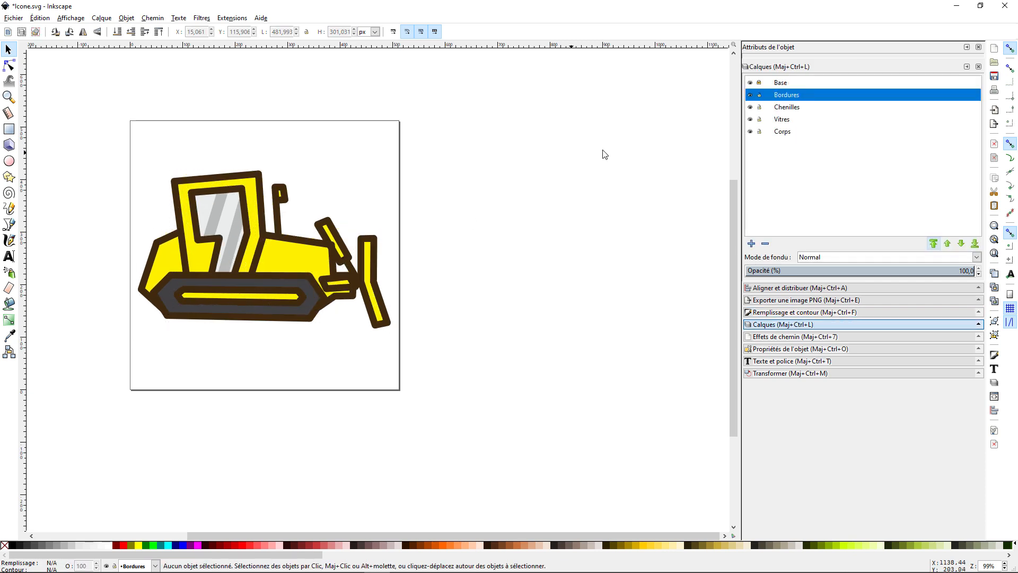
Readjust the stroke width of all the Bordures outlines, and undo a trial rescale of those outlines
{"action": "left_click_drag", "start_coordinate": [602, 155], "coordinate": [97, 371]}
{"action": "scroll", "coordinate": [132, 148], "scroll_direction": "up", "scroll_amount": 1, "text": "ctrl"}
{"action": "left_click", "coordinate": [785, 95]}
{"action": "key", "text": "ctrl+a"}
{"action": "left_click", "coordinate": [805, 312]}
{"action": "left_click", "coordinate": [884, 98]}
{"action": "left_click_drag", "start_coordinate": [543, 194], "coordinate": [541, 203]}
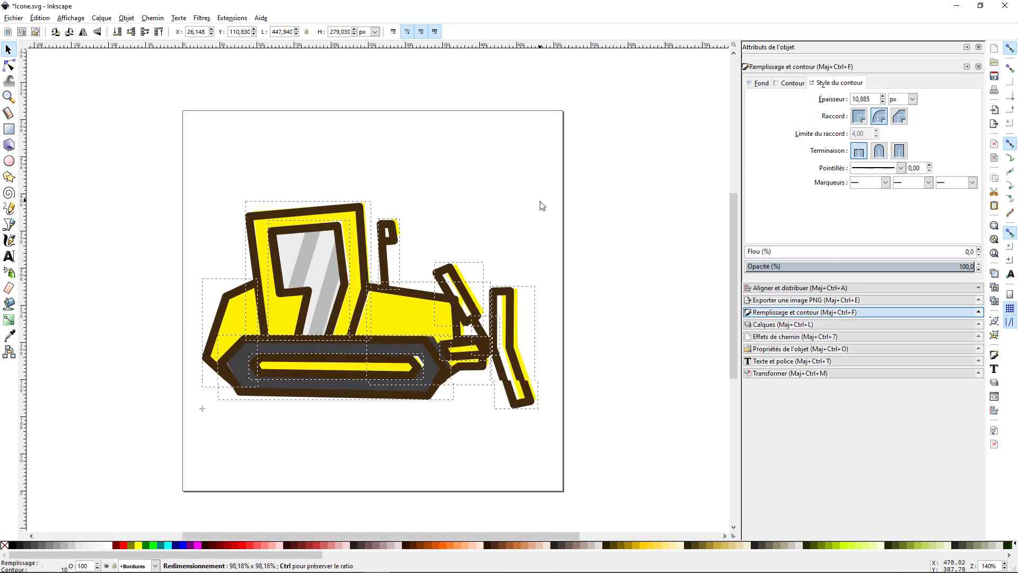
{"action": "key", "text": "ctrl+z"}
Open the track shape on the Chenilles layer for node editing at its front tip
{"action": "left_click", "coordinate": [800, 288]}
{"action": "left_click", "coordinate": [777, 325]}
{"action": "left_click", "coordinate": [229, 137]}
{"action": "key", "text": "Escape"}
{"action": "scroll", "coordinate": [422, 353], "scroll_direction": "up", "scroll_amount": 3, "text": "ctrl"}
{"action": "double_click", "coordinate": [425, 357]}
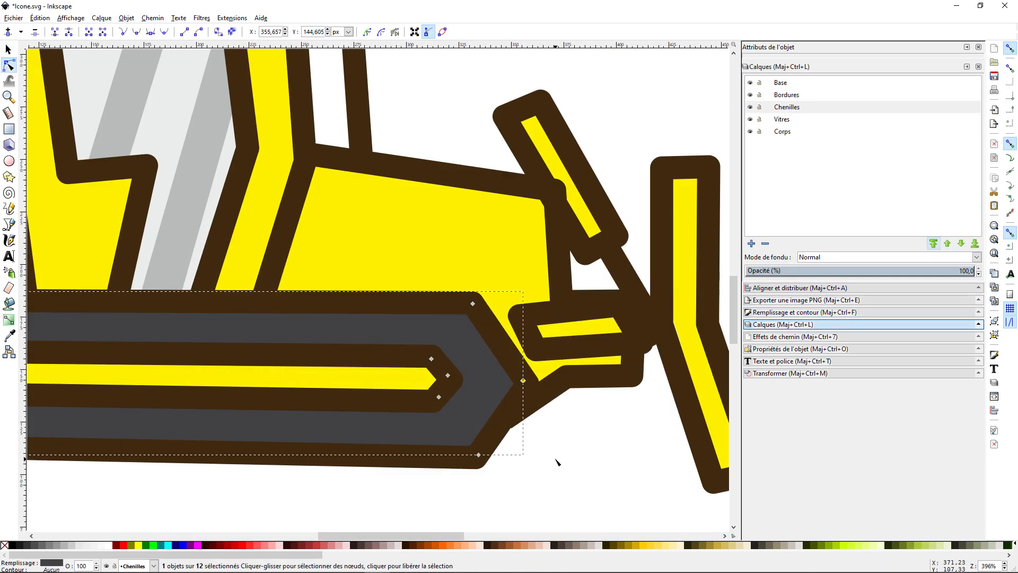
Try to shift the upper blade arm and its outline slightly up and towards the blade
{"action": "left_click", "coordinate": [787, 95]}
{"action": "scroll", "coordinate": [318, 369], "scroll_direction": "down", "scroll_amount": 3, "text": "ctrl"}
{"action": "scroll", "coordinate": [412, 296], "scroll_direction": "up", "scroll_amount": 4, "text": "ctrl"}
{"action": "left_click", "coordinate": [8, 49]}
{"action": "left_click", "coordinate": [347, 254]}
{"action": "scroll", "coordinate": [318, 105], "scroll_direction": "down", "scroll_amount": 1, "text": "ctrl"}
{"action": "left_click", "coordinate": [342, 178], "text": "shift"}
{"action": "left_click_drag", "start_coordinate": [351, 223], "coordinate": [357, 218]}
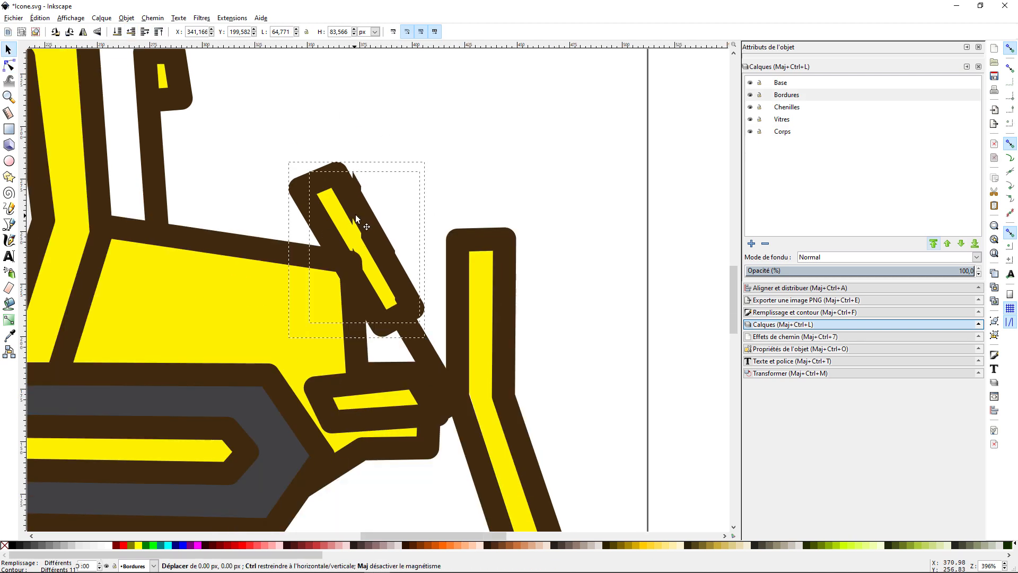
{"action": "key", "text": "ctrl+z"}
Draw a rectangle about 527 by 529 px covering the page on the Base layer and move that layer below all others
{"action": "left_click", "coordinate": [424, 350], "text": "shift"}
{"action": "scroll", "coordinate": [348, 292], "scroll_direction": "down", "scroll_amount": 5, "text": "ctrl"}
{"action": "left_click", "coordinate": [166, 269]}
{"action": "scroll", "coordinate": [219, 273], "scroll_direction": "up", "scroll_amount": 2, "text": "ctrl"}
{"action": "left_click", "coordinate": [8, 129]}
{"action": "left_click_drag", "start_coordinate": [194, 89], "coordinate": [585, 481]}
{"action": "left_click_drag", "start_coordinate": [783, 83], "coordinate": [792, 133]}
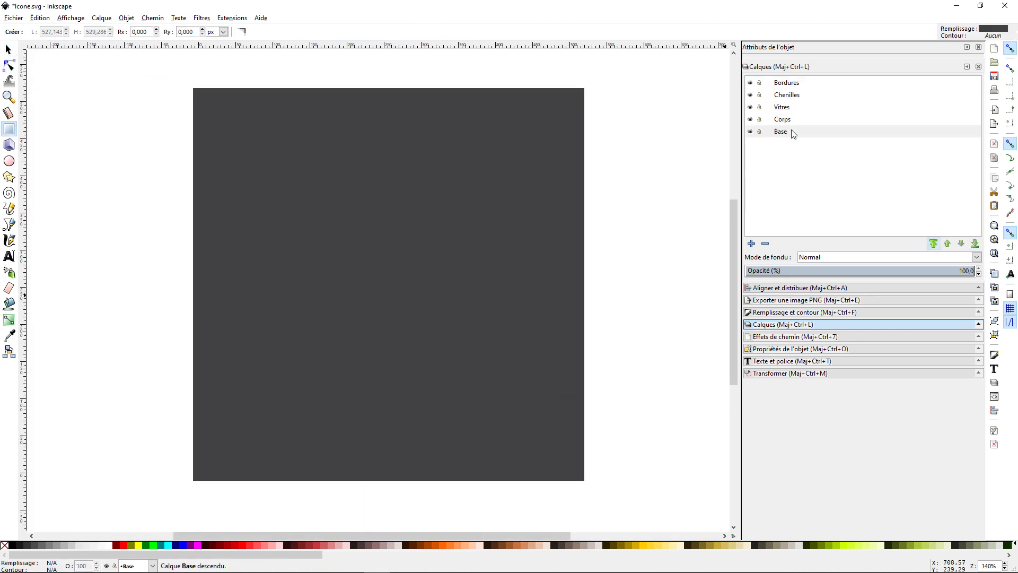
Fill the background rectangle on the Base layer with bright green, trying several palette greens
{"action": "left_click", "coordinate": [9, 49]}
{"action": "right_click", "coordinate": [223, 181]}
{"action": "left_click", "coordinate": [153, 545]}
{"action": "scroll", "coordinate": [404, 546], "scroll_direction": "down", "scroll_amount": 1}
{"action": "left_click", "coordinate": [402, 545]}
{"action": "left_click", "coordinate": [437, 544]}
{"action": "scroll", "coordinate": [375, 387], "scroll_direction": "down", "scroll_amount": 1, "text": "ctrl"}
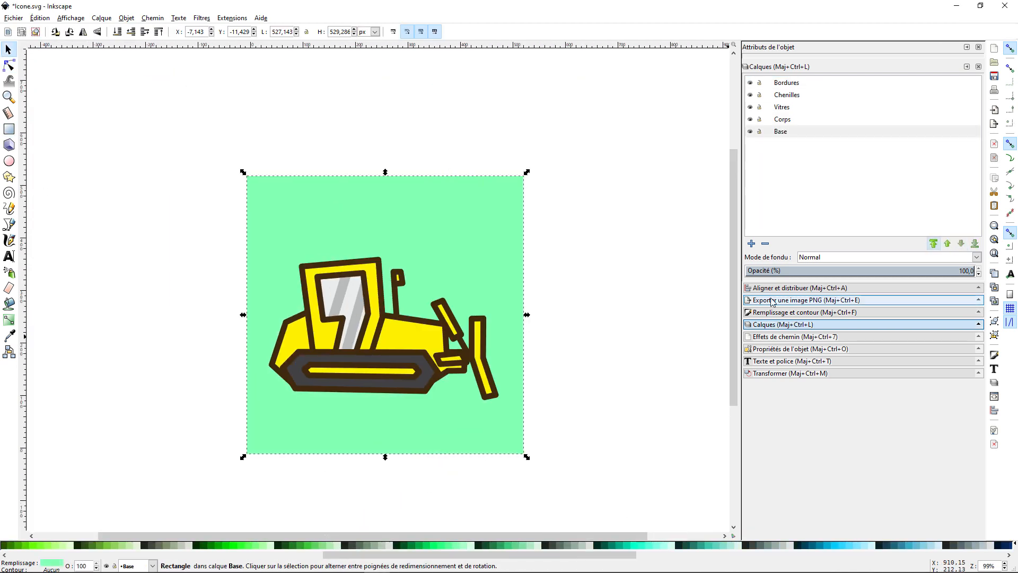
{"action": "left_click", "coordinate": [779, 288]}
{"action": "left_click", "coordinate": [249, 546]}
{"action": "left_click", "coordinate": [464, 546]}
{"action": "left_click", "coordinate": [456, 546]}
{"action": "left_click", "coordinate": [441, 545]}
{"action": "left_click", "coordinate": [165, 228]}
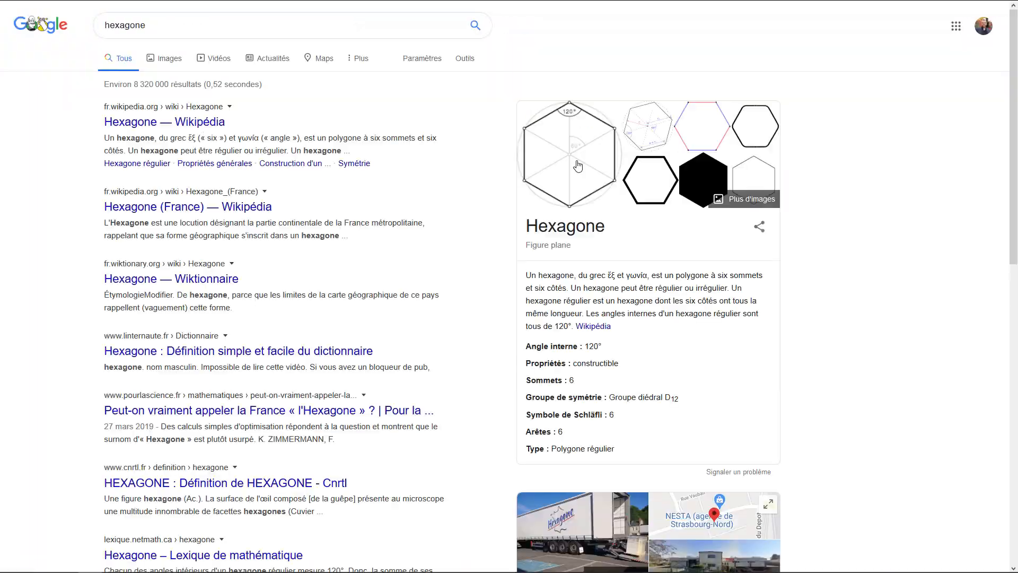
Paste the labelled hexagon diagram image and place it on the empty canvas beside the icon
{"action": "left_click", "coordinate": [578, 163]}
{"action": "key", "text": "ctrl+v"}
{"action": "left_click_drag", "start_coordinate": [579, 261], "coordinate": [366, 308]}
Trace the diagram's outer hexagon as a closed path through corners F, A, B, C, D and E
{"action": "left_click", "coordinate": [9, 224]}
{"action": "left_click", "coordinate": [203, 300]}
{"action": "left_click", "coordinate": [293, 142]}
{"action": "left_click", "coordinate": [475, 142]}
{"action": "left_click", "coordinate": [565, 300]}
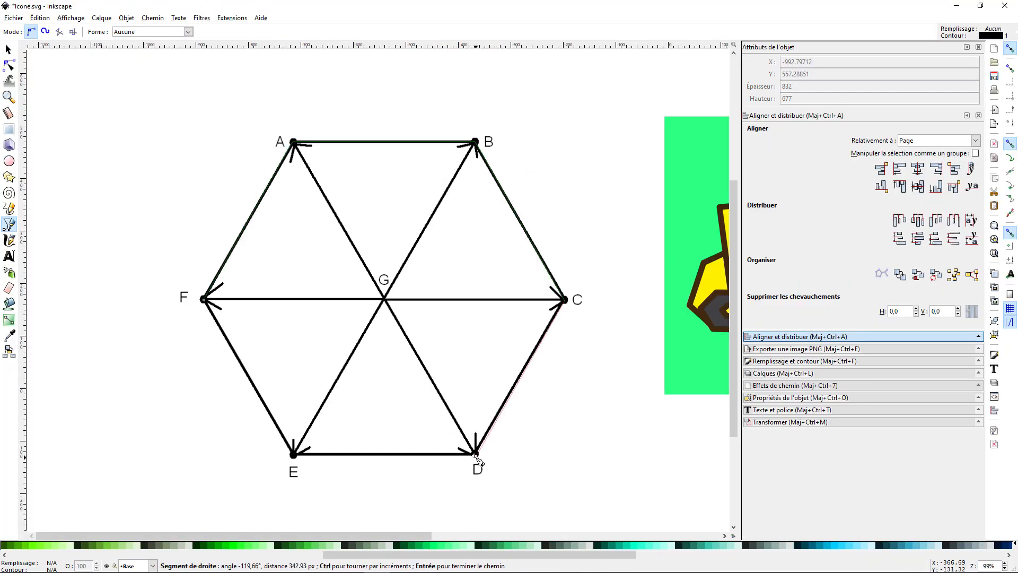
{"action": "left_click", "coordinate": [475, 455]}
{"action": "left_click", "coordinate": [293, 455]}
{"action": "left_click", "coordinate": [204, 300]}
Delete the pasted hexagon diagram and keep only the traced hexagon path
{"action": "left_click", "coordinate": [9, 49]}
{"action": "scroll", "coordinate": [616, 318], "scroll_direction": "down", "scroll_amount": 2, "text": "ctrl"}
{"action": "key", "text": "ctrl+z"}
{"action": "key", "text": "Delete"}
Give the hexagon an 11 px stroke and 34.5% opacity, and place it over the green background at about 446 by 386 px
{"action": "left_click", "coordinate": [805, 312]}
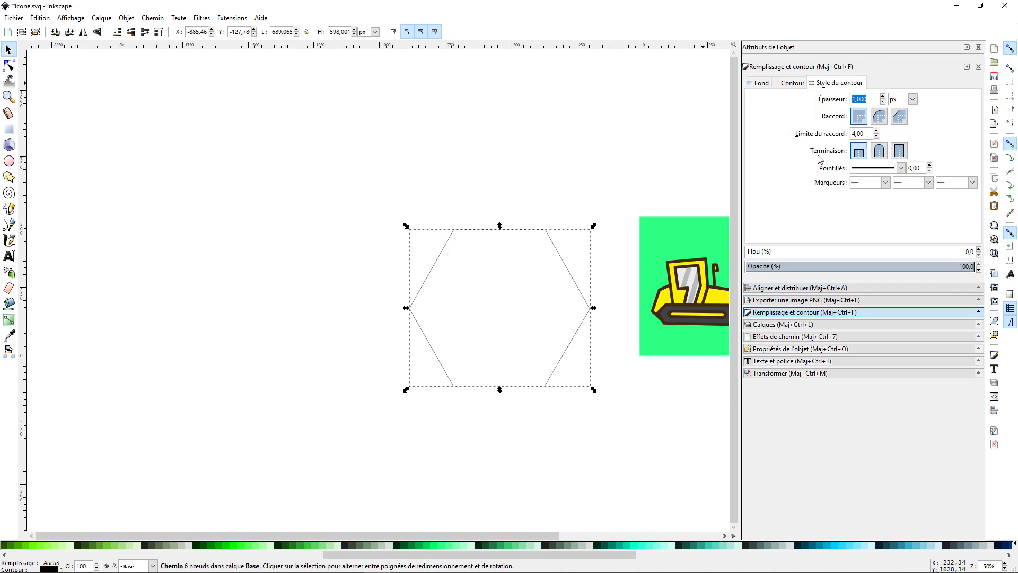
{"action": "type", "text": "11"}
{"action": "left_click_drag", "start_coordinate": [500, 229], "coordinate": [700, 218]}
{"action": "left_click_drag", "start_coordinate": [606, 212], "coordinate": [582, 234], "text": "ctrl+shift"}
{"action": "scroll", "coordinate": [605, 249], "scroll_direction": "up", "scroll_amount": 2, "text": "ctrl"}
{"action": "left_click_drag", "start_coordinate": [499, 245], "coordinate": [524, 223]}
{"action": "left_click", "coordinate": [824, 267]}
{"action": "left_click", "coordinate": [662, 310]}
Duplicate the hexagon repeatedly and arrange the copies edge to edge as a honeycomb behind the bulldozer
{"action": "scroll", "coordinate": [661, 310], "scroll_direction": "down", "scroll_amount": 2, "text": "ctrl"}
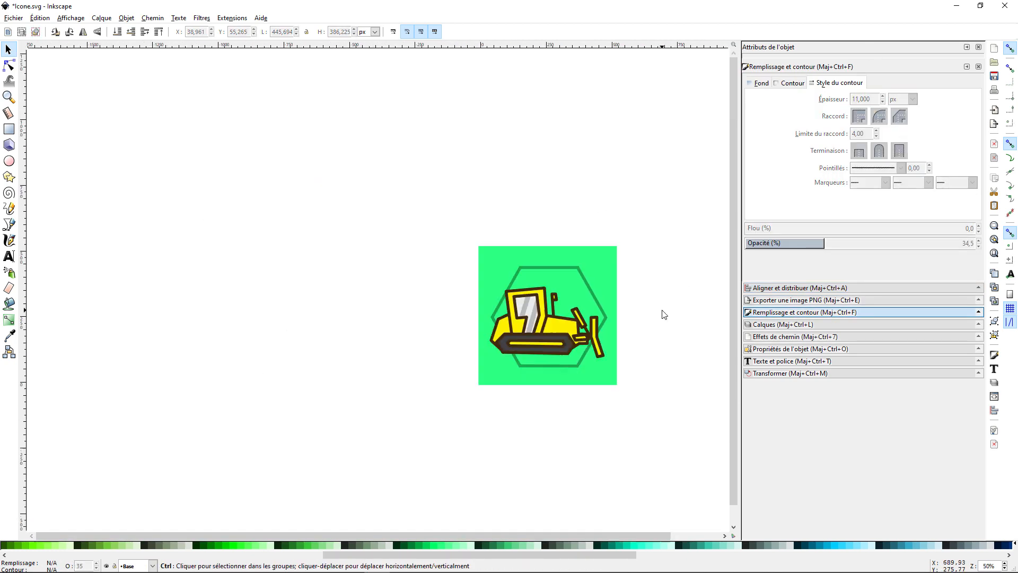
{"action": "scroll", "coordinate": [637, 314], "scroll_direction": "up", "scroll_amount": 3, "text": "ctrl"}
{"action": "scroll", "coordinate": [531, 271], "scroll_direction": "down", "scroll_amount": 2, "text": "ctrl"}
{"action": "left_click_drag", "start_coordinate": [480, 252], "coordinate": [570, 176]}
{"action": "key", "text": "ctrl+d"}
{"action": "left_click_drag", "start_coordinate": [604, 204], "coordinate": [605, 334]}
{"action": "key", "text": "ctrl+d"}
{"action": "left_click_drag", "start_coordinate": [579, 267], "coordinate": [462, 333]}
{"action": "key", "text": "ctrl+d"}
{"action": "left_click_drag", "start_coordinate": [459, 221], "coordinate": [343, 155]}
{"action": "key", "text": "ctrl+d"}
{"action": "left_click_drag", "start_coordinate": [343, 277], "coordinate": [460, 83]}
Lower the opacity of all the honeycomb hexagons to 6.8%
{"action": "left_click", "coordinate": [589, 246], "text": "shift"}
{"action": "left_click", "coordinate": [765, 266]}
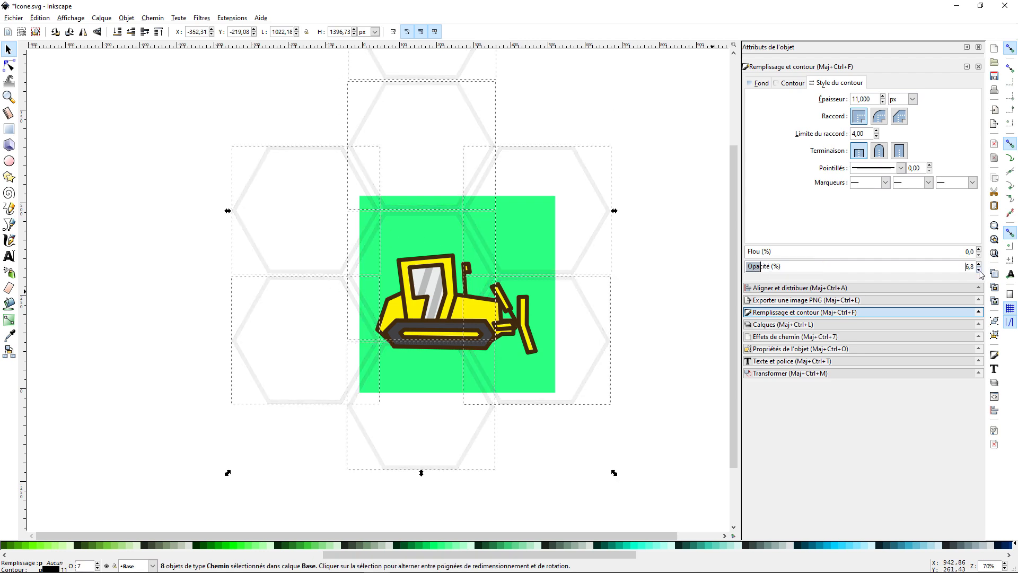
Undo the last opacity reduction and move all honeycomb hexagons except the topmost to about X -298, Y -300 px
{"action": "left_click", "coordinate": [615, 319]}
{"action": "scroll", "coordinate": [616, 320], "scroll_direction": "up", "scroll_amount": 1}
{"action": "scroll", "coordinate": [593, 215], "scroll_direction": "down", "scroll_amount": 1, "text": "ctrl"}
{"action": "scroll", "coordinate": [340, 234], "scroll_direction": "down", "scroll_amount": 2, "text": "ctrl"}
{"action": "key", "text": "ctrl+z"}
{"action": "left_click", "coordinate": [463, 238]}
{"action": "left_click", "coordinate": [417, 317], "text": "shift"}
{"action": "left_click", "coordinate": [362, 296], "text": "shift"}
{"action": "left_click", "coordinate": [361, 250], "text": "shift"}
{"action": "left_click", "coordinate": [403, 183], "text": "shift"}
{"action": "scroll", "coordinate": [397, 261], "scroll_direction": "up", "scroll_amount": 2, "text": "ctrl"}
{"action": "right_click", "coordinate": [532, 218]}
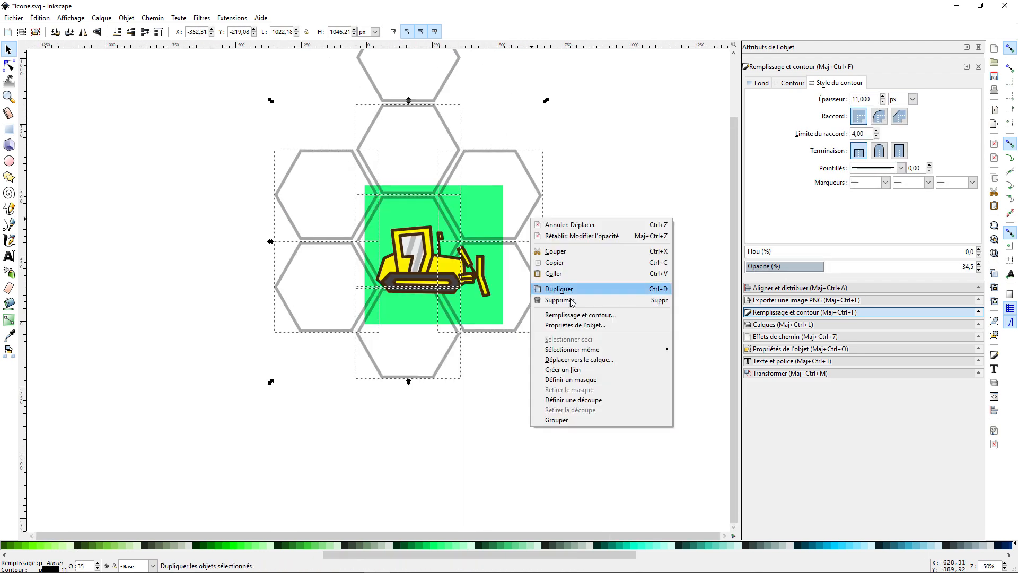
{"action": "left_click_drag", "start_coordinate": [458, 336], "coordinate": [471, 357]}
Give the selected honeycomb hexagons a white stroke (ffffffff) and 100% opacity
{"action": "left_click", "coordinate": [792, 84]}
{"action": "left_click_drag", "start_coordinate": [851, 195], "coordinate": [846, 204]}
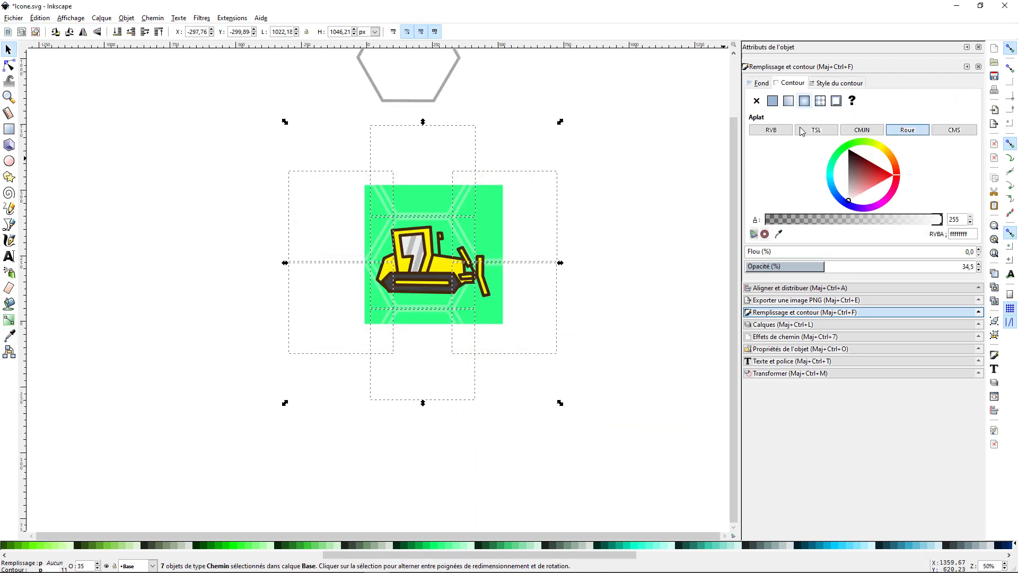
{"action": "left_click", "coordinate": [974, 267]}
Rotate the white honeycomb so its hexagons point upward, and reposition it around the bulldozer at about X -277, Y -258 px
{"action": "scroll", "coordinate": [549, 208], "scroll_direction": "up", "scroll_amount": 2, "text": "ctrl"}
{"action": "scroll", "coordinate": [408, 268], "scroll_direction": "down", "scroll_amount": 1, "text": "ctrl"}
{"action": "left_click", "coordinate": [392, 270]}
{"action": "left_click_drag", "start_coordinate": [523, 106], "coordinate": [583, 231]}
{"action": "left_click_drag", "start_coordinate": [370, 255], "coordinate": [386, 246]}
{"action": "left_click", "coordinate": [594, 263]}
{"action": "scroll", "coordinate": [603, 263], "scroll_direction": "down", "scroll_amount": 1, "text": "ctrl"}
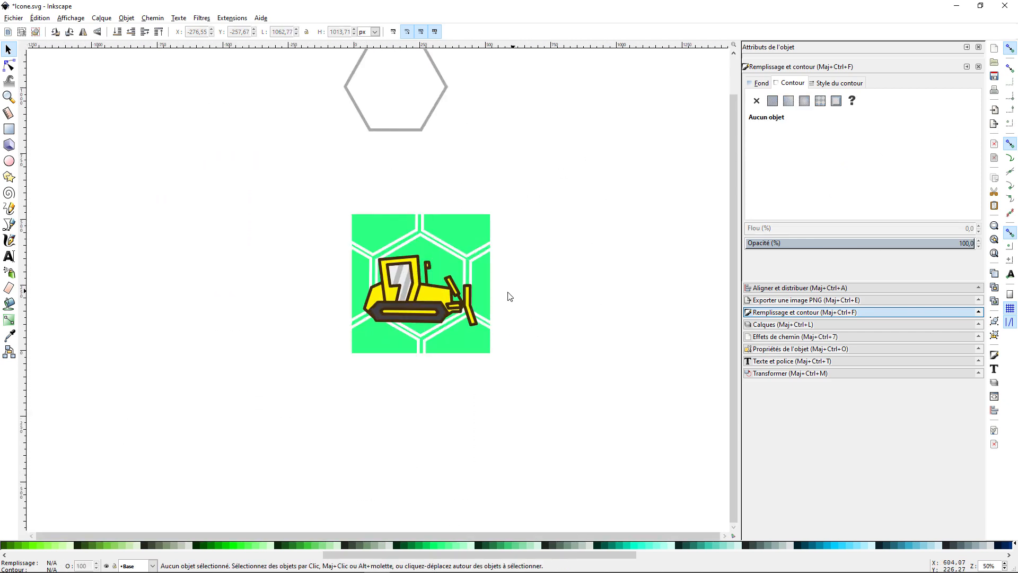
Nudge the corner nodes of the white hexagons with the node tool to even out the gaps between neighbouring cells
{"action": "scroll", "coordinate": [412, 345], "scroll_direction": "up", "scroll_amount": 3, "text": "ctrl"}
{"action": "left_click", "coordinate": [450, 340]}
{"action": "scroll", "coordinate": [425, 406], "scroll_direction": "up", "scroll_amount": 4}
{"action": "left_click_drag", "start_coordinate": [447, 422], "coordinate": [448, 418]}
{"action": "double_click", "coordinate": [448, 418]}
{"action": "scroll", "coordinate": [494, 352], "scroll_direction": "up", "scroll_amount": 1, "text": "ctrl"}
{"action": "scroll", "coordinate": [493, 352], "scroll_direction": "up", "scroll_amount": 8}
{"action": "left_click", "coordinate": [227, 513]}
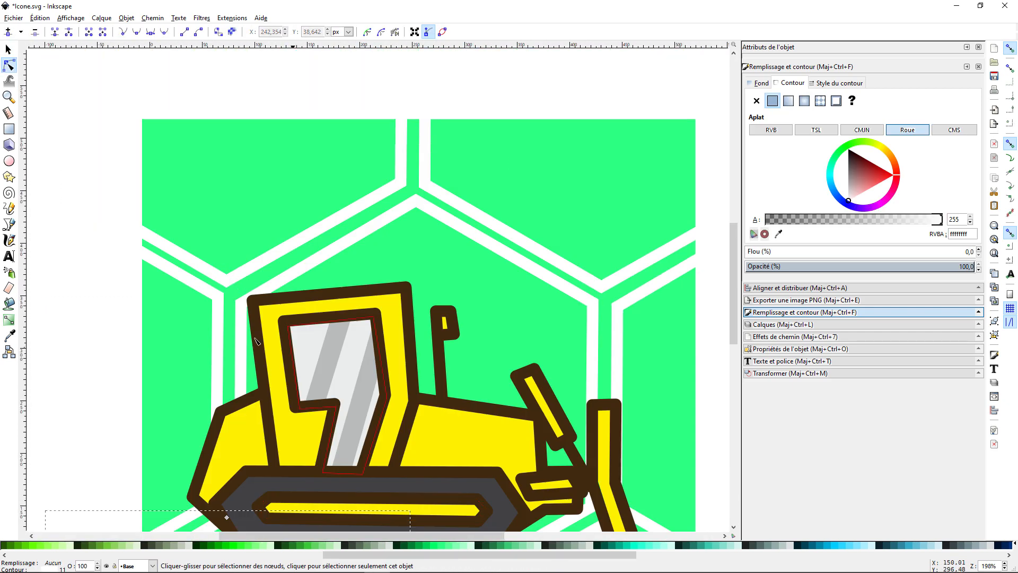
{"action": "scroll", "coordinate": [223, 478], "scroll_direction": "down", "scroll_amount": 2}
{"action": "left_click", "coordinate": [218, 450]}
{"action": "left_click_drag", "start_coordinate": [216, 459], "coordinate": [219, 458]}
{"action": "left_click_drag", "start_coordinate": [41, 152], "coordinate": [43, 158]}
{"action": "left_click", "coordinate": [266, 211]}
{"action": "scroll", "coordinate": [265, 208], "scroll_direction": "down", "scroll_amount": 1, "text": "ctrl"}
{"action": "scroll", "coordinate": [243, 106], "scroll_direction": "up", "scroll_amount": 2, "text": "ctrl"}
{"action": "left_click_drag", "start_coordinate": [234, 353], "coordinate": [240, 358]}
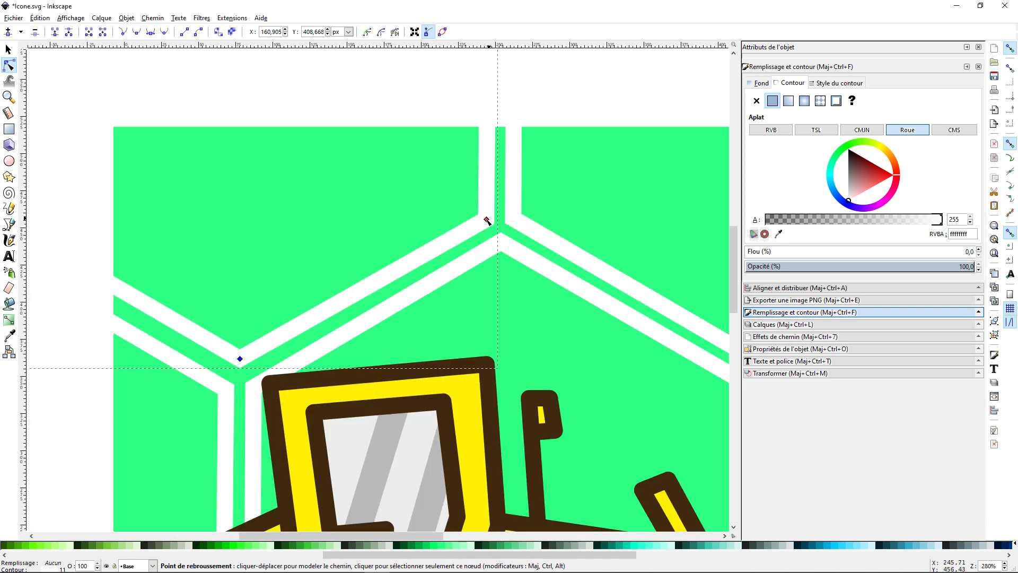
{"action": "left_click_drag", "start_coordinate": [480, 217], "coordinate": [484, 218]}
{"action": "scroll", "coordinate": [570, 260], "scroll_direction": "up", "scroll_amount": 2, "text": "ctrl"}
{"action": "scroll", "coordinate": [571, 259], "scroll_direction": "down", "scroll_amount": 1, "text": "ctrl"}
{"action": "left_click", "coordinate": [347, 344]}
{"action": "scroll", "coordinate": [453, 366], "scroll_direction": "up", "scroll_amount": 1, "text": "ctrl"}
{"action": "left_click_drag", "start_coordinate": [305, 233], "coordinate": [307, 229]}
{"action": "scroll", "coordinate": [563, 340], "scroll_direction": "down", "scroll_amount": 11}
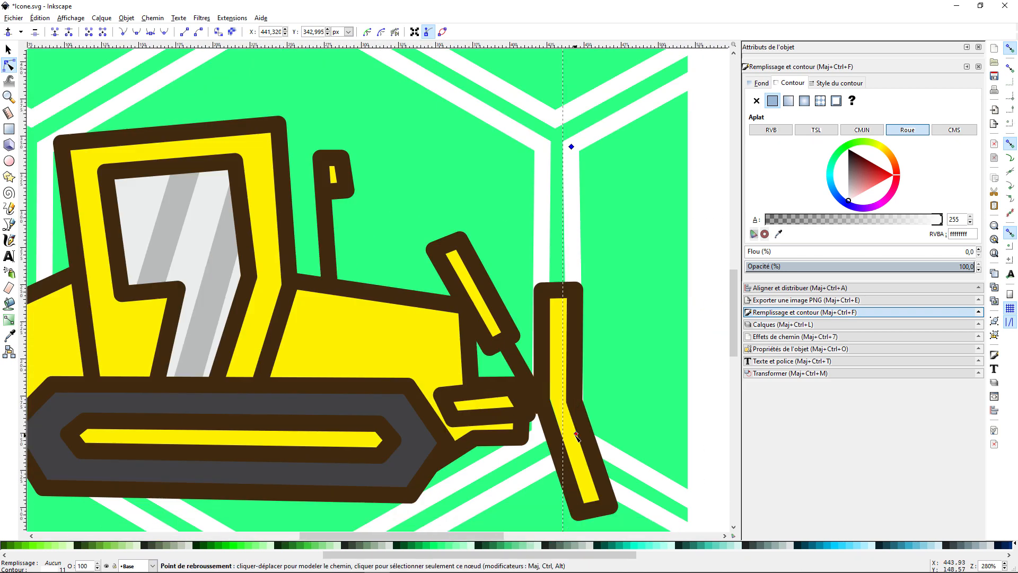
{"action": "left_click_drag", "start_coordinate": [575, 449], "coordinate": [573, 447]}
{"action": "scroll", "coordinate": [565, 400], "scroll_direction": "down", "scroll_amount": 5, "text": "ctrl"}
{"action": "left_click", "coordinate": [700, 451]}
{"action": "scroll", "coordinate": [707, 458], "scroll_direction": "up", "scroll_amount": 2, "text": "ctrl"}
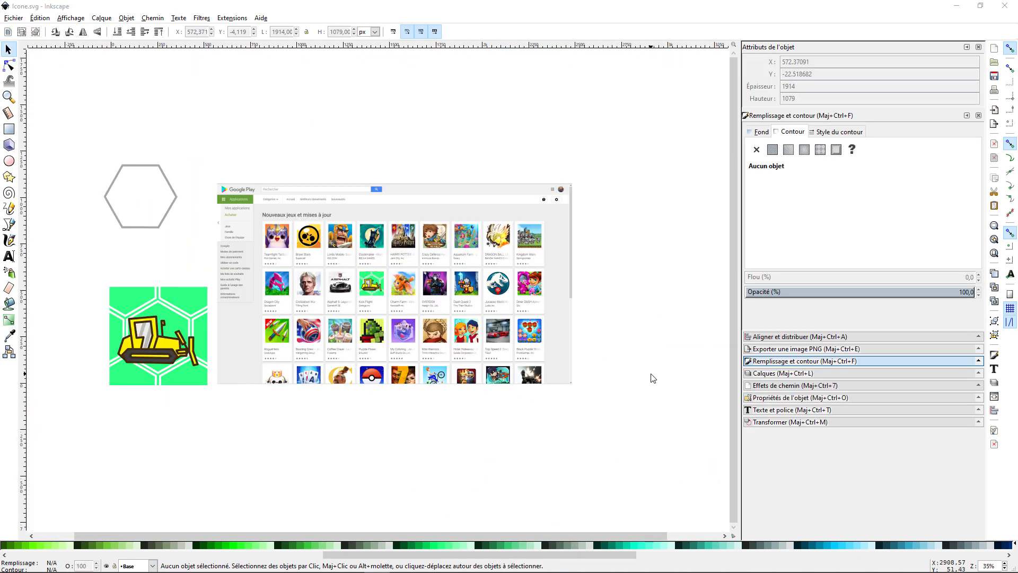
Move the small copy of the icon onto the Charm Farm icon in the Google Play screenshot and compare it with the other games
{"action": "left_click", "coordinate": [161, 308]}
{"action": "left_click", "coordinate": [638, 265]}
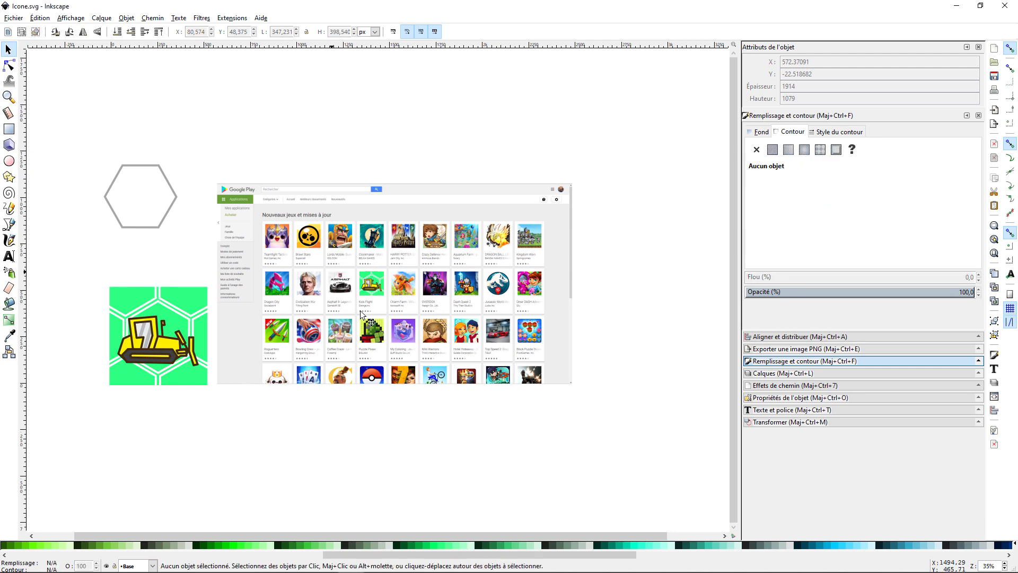
{"action": "scroll", "coordinate": [373, 287], "scroll_direction": "up", "scroll_amount": 2, "text": "ctrl"}
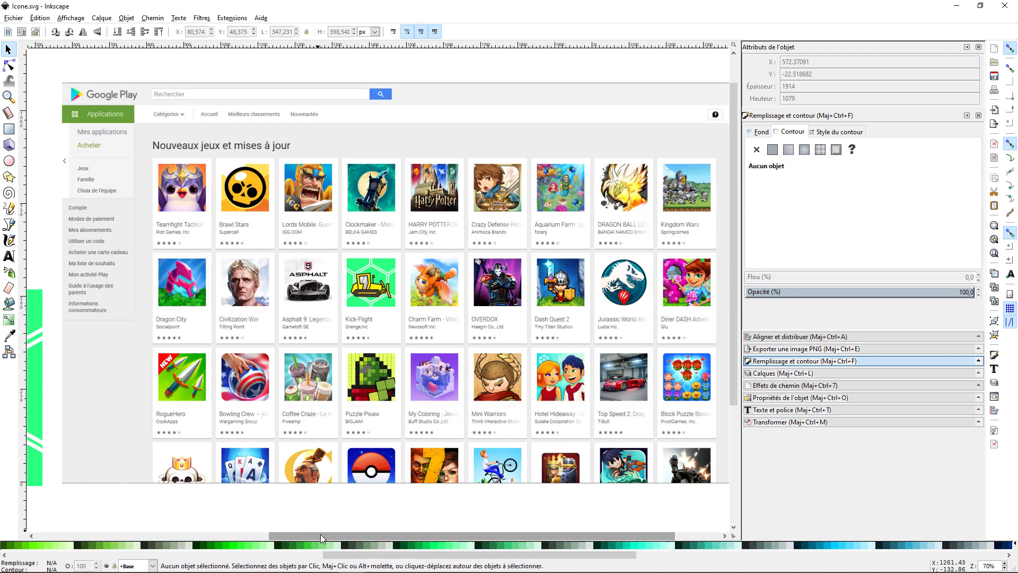
{"action": "left_click_drag", "start_coordinate": [320, 535], "coordinate": [330, 534]}
{"action": "left_click_drag", "start_coordinate": [362, 295], "coordinate": [421, 285]}
{"action": "scroll", "coordinate": [492, 337], "scroll_direction": "down", "scroll_amount": 3, "text": "ctrl"}
{"action": "left_click", "coordinate": [594, 352]}
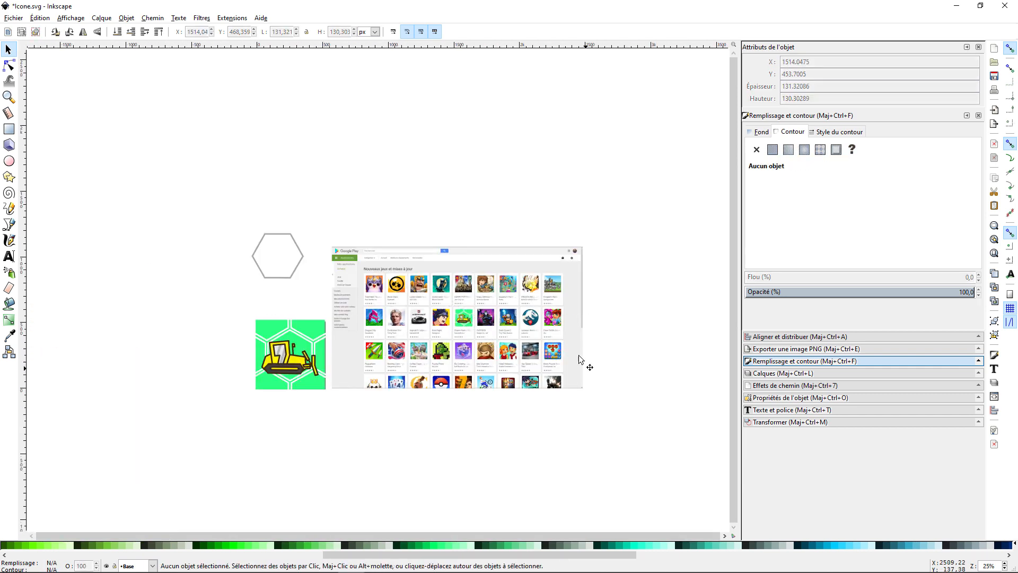
{"action": "scroll", "coordinate": [610, 351], "scroll_direction": "up", "scroll_amount": 2, "text": "ctrl"}
{"action": "scroll", "coordinate": [612, 355], "scroll_direction": "up", "scroll_amount": 1, "text": "ctrl"}
{"action": "left_click_drag", "start_coordinate": [414, 534], "coordinate": [206, 535]}
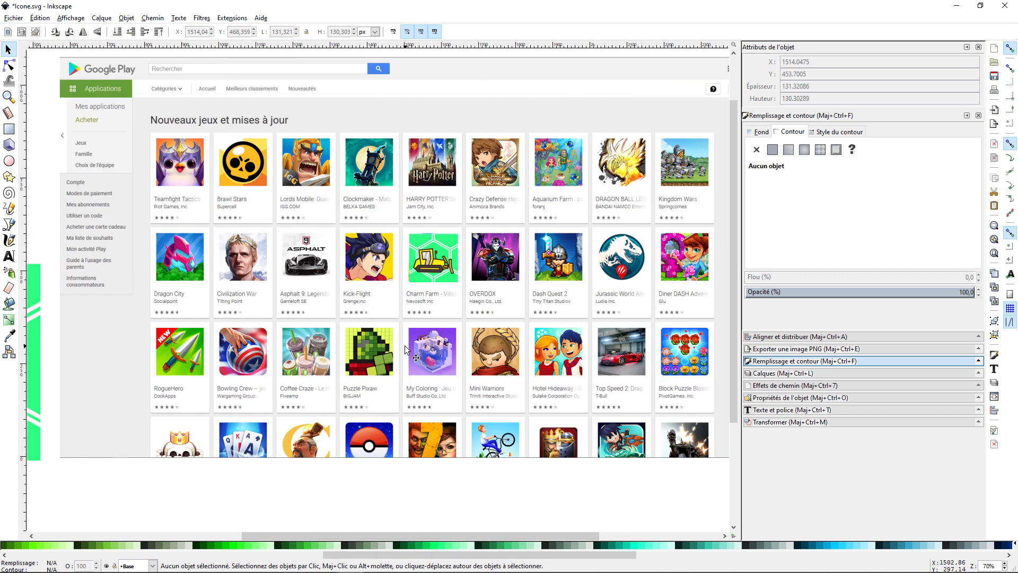
{"action": "scroll", "coordinate": [408, 350], "scroll_direction": "down", "scroll_amount": 2, "text": "ctrl"}
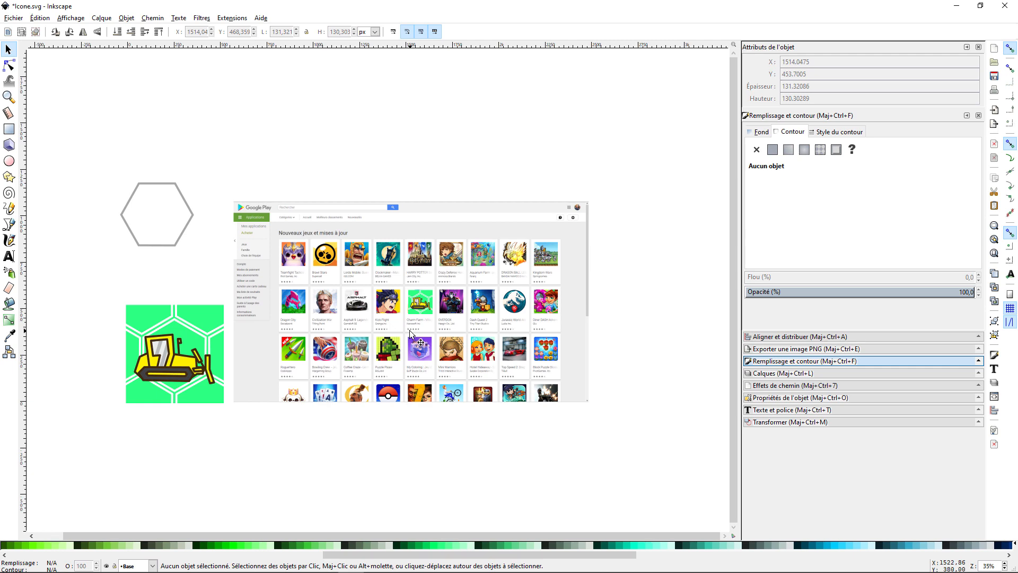
{"action": "scroll", "coordinate": [415, 325], "scroll_direction": "up", "scroll_amount": 1, "text": "ctrl"}
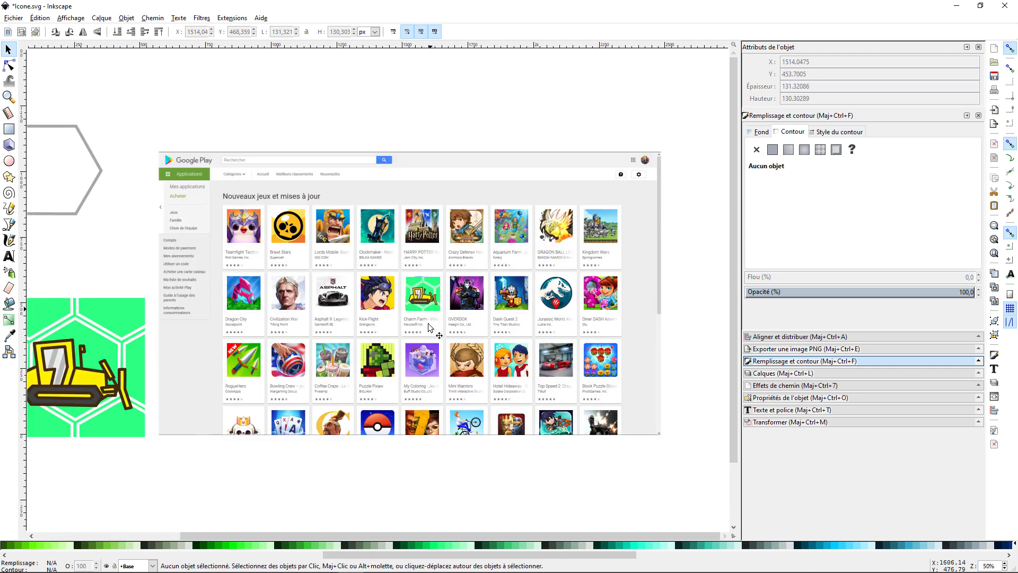
Export the page as a 512 x 512 px PNG named icone.png in the "10 Publier un jeu sur le google play store" folder
{"action": "left_click_drag", "start_coordinate": [367, 536], "coordinate": [308, 539]}
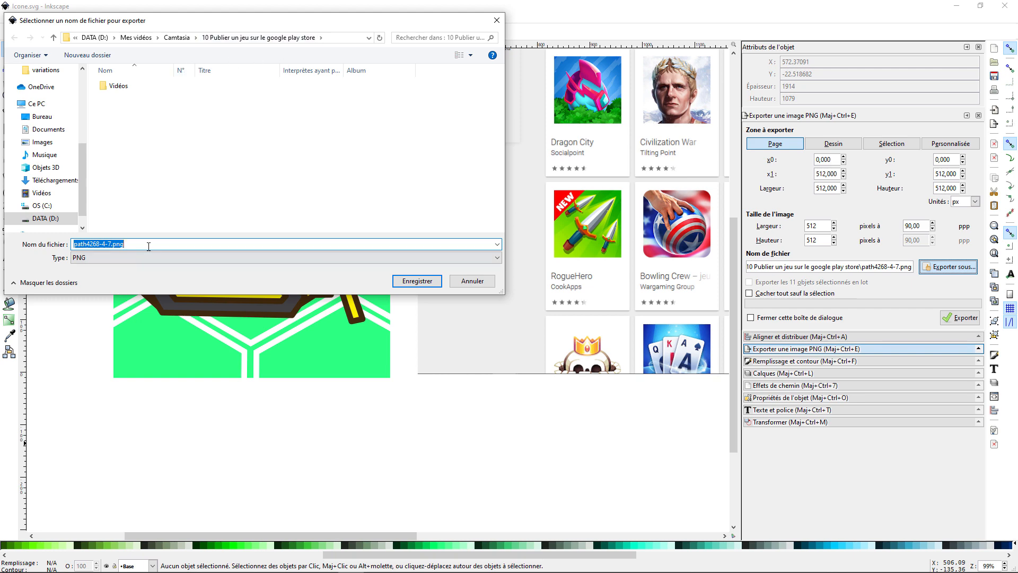
{"action": "type", "text": "icone"}
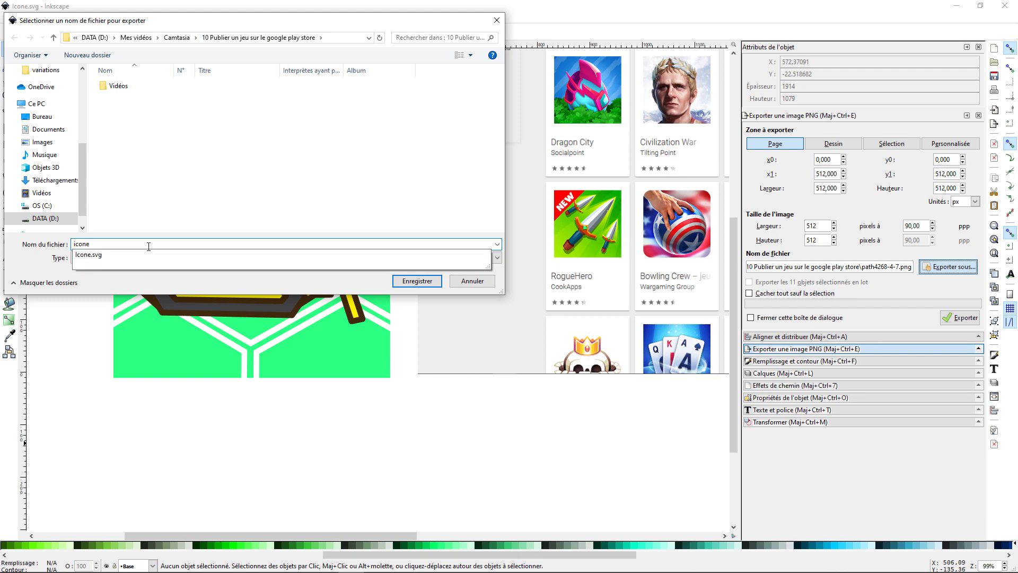
{"action": "key", "text": "Return"}
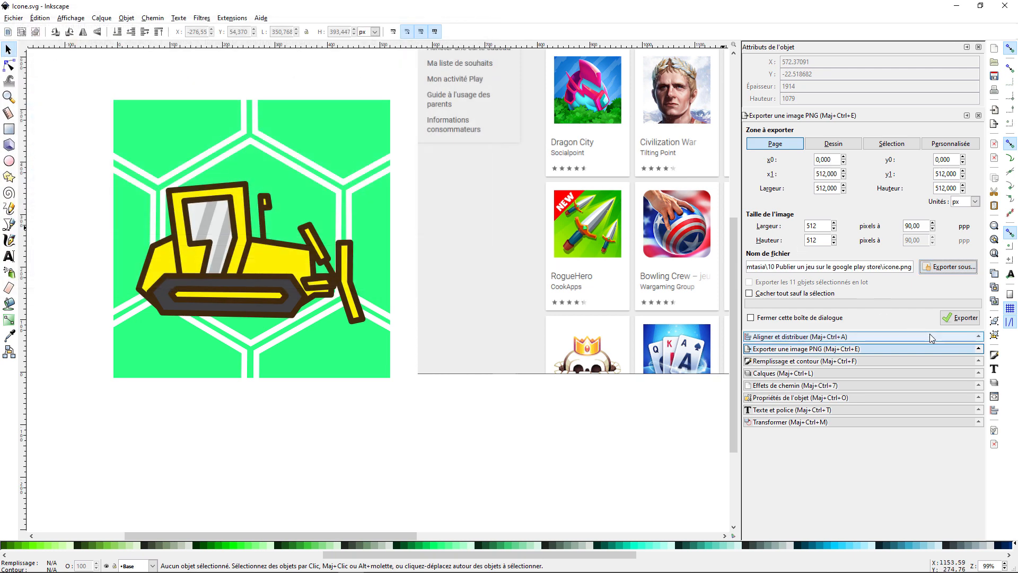
{"action": "left_click", "coordinate": [942, 314]}
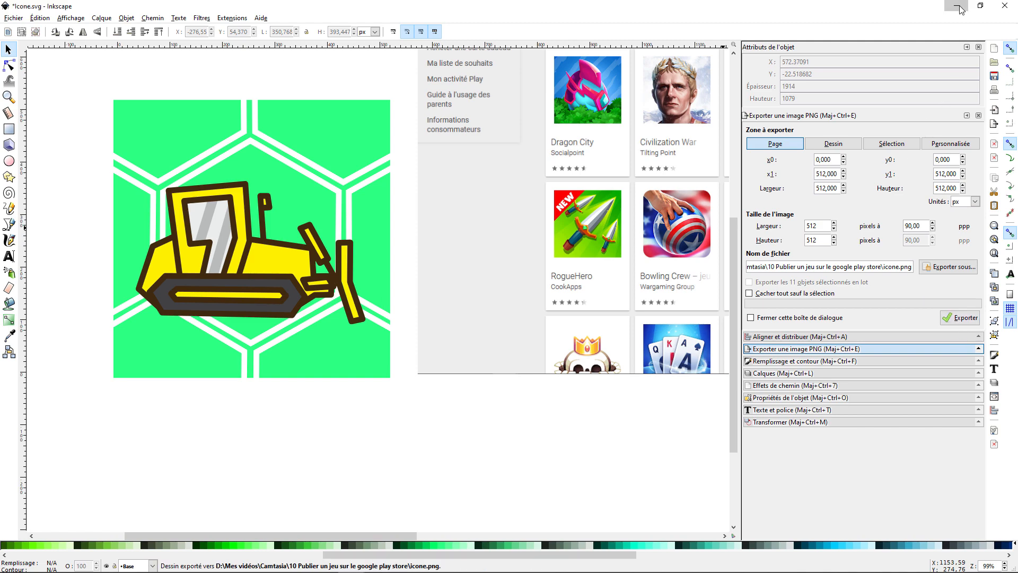
Switch to Google Play Console, upload icone.png as the high-resolution icon of the store listing, and save the draft
{"action": "left_click", "coordinate": [959, 6]}
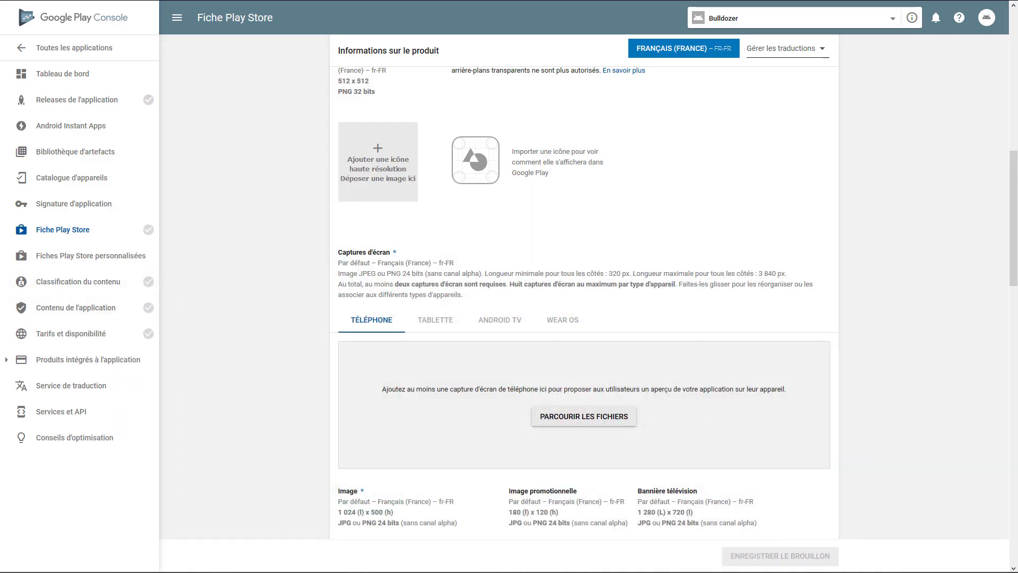
{"action": "left_click_drag", "start_coordinate": [8, 279], "coordinate": [368, 179]}
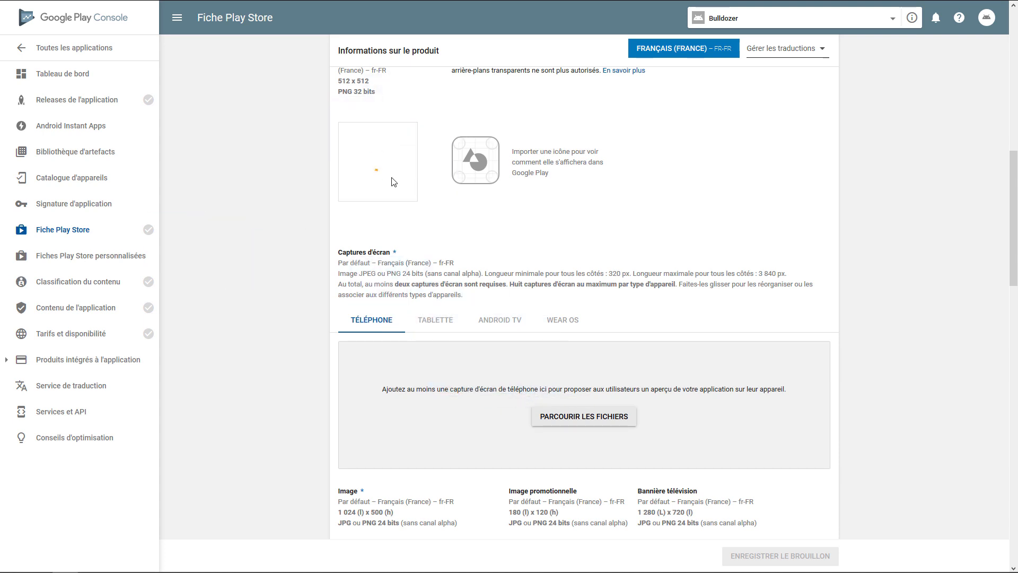
{"action": "scroll", "coordinate": [325, 218], "scroll_direction": "up", "scroll_amount": 2}
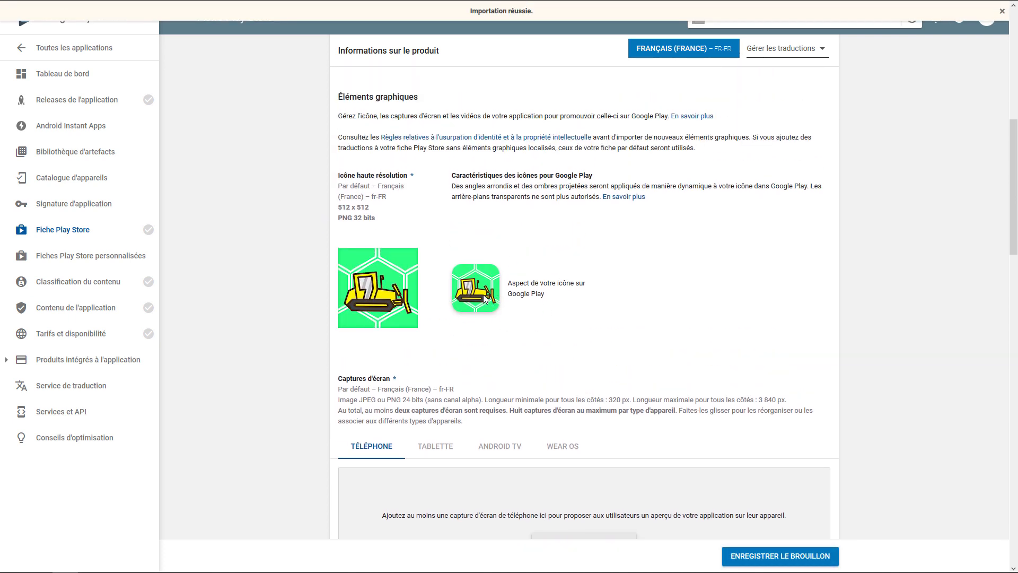
{"action": "scroll", "coordinate": [530, 334], "scroll_direction": "up", "scroll_amount": 1}
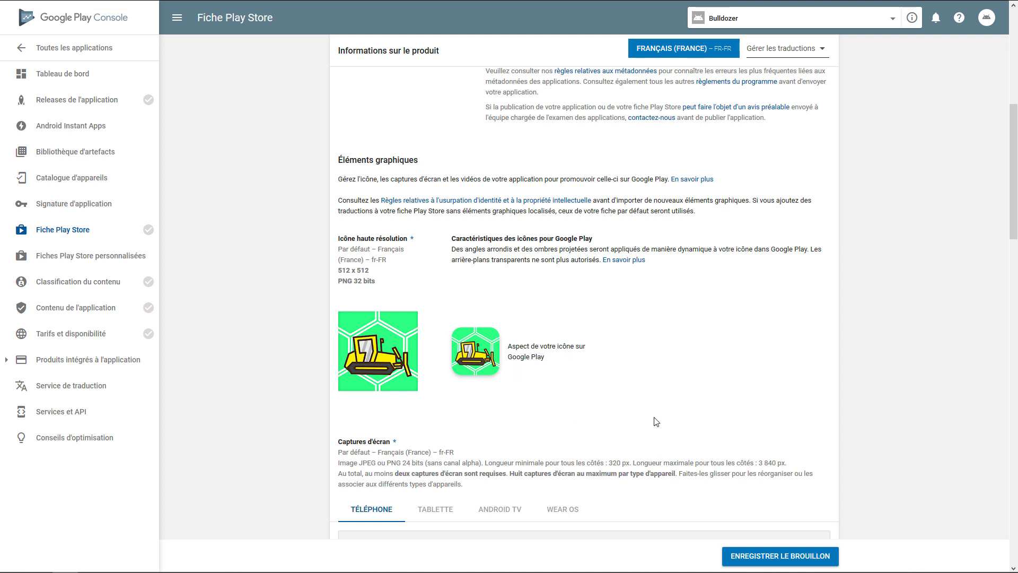
{"action": "left_click", "coordinate": [782, 557]}
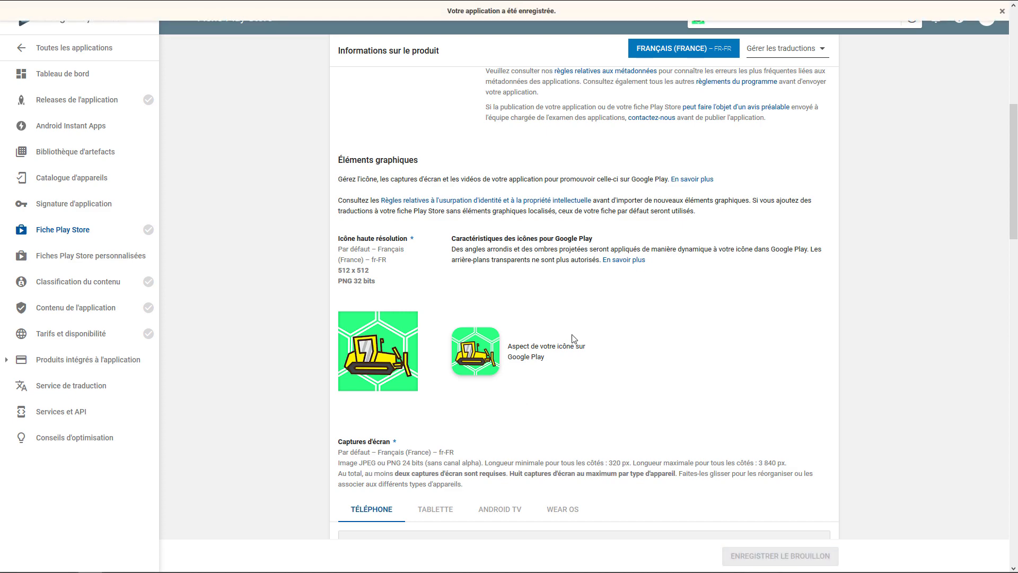
Review the format requirements for the screenshots, feature image, promotional image, TV banner and promotional video
{"action": "scroll", "coordinate": [598, 201], "scroll_direction": "down", "scroll_amount": 7}
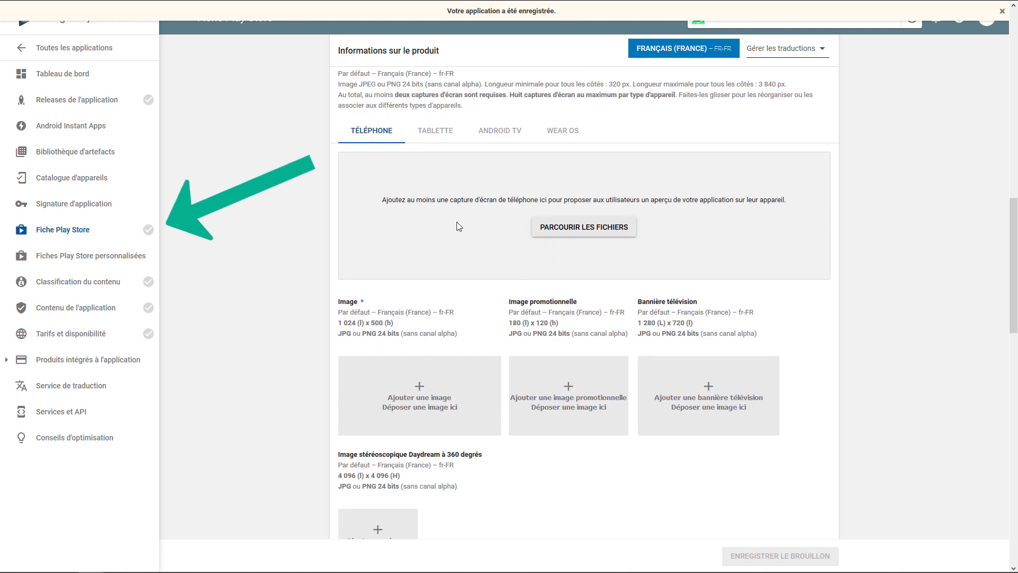
{"action": "scroll", "coordinate": [458, 226], "scroll_direction": "up", "scroll_amount": 1}
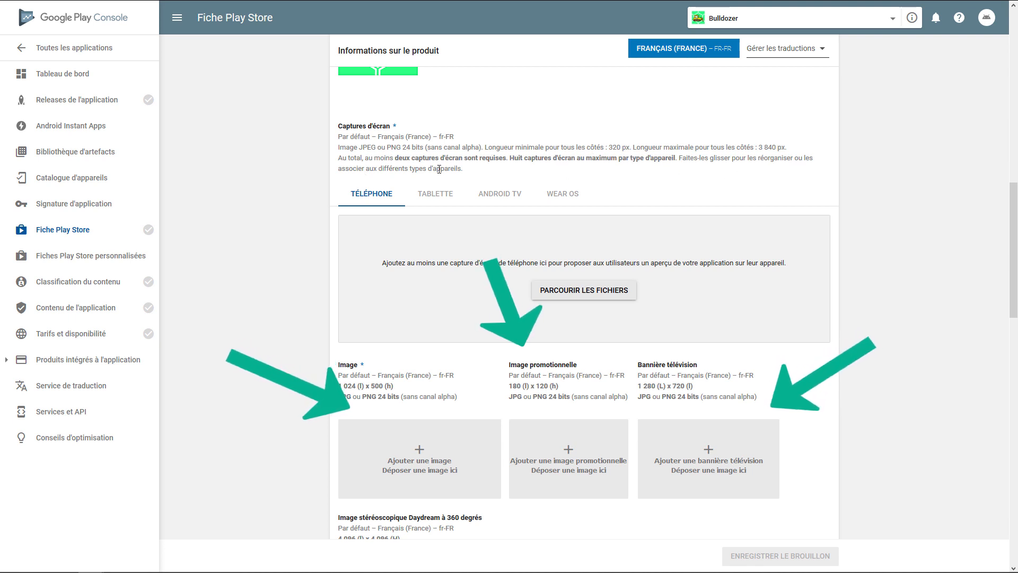
{"action": "left_click_drag", "start_coordinate": [466, 170], "coordinate": [333, 146]}
{"action": "left_click", "coordinate": [474, 171]}
{"action": "scroll", "coordinate": [428, 196], "scroll_direction": "down", "scroll_amount": 1}
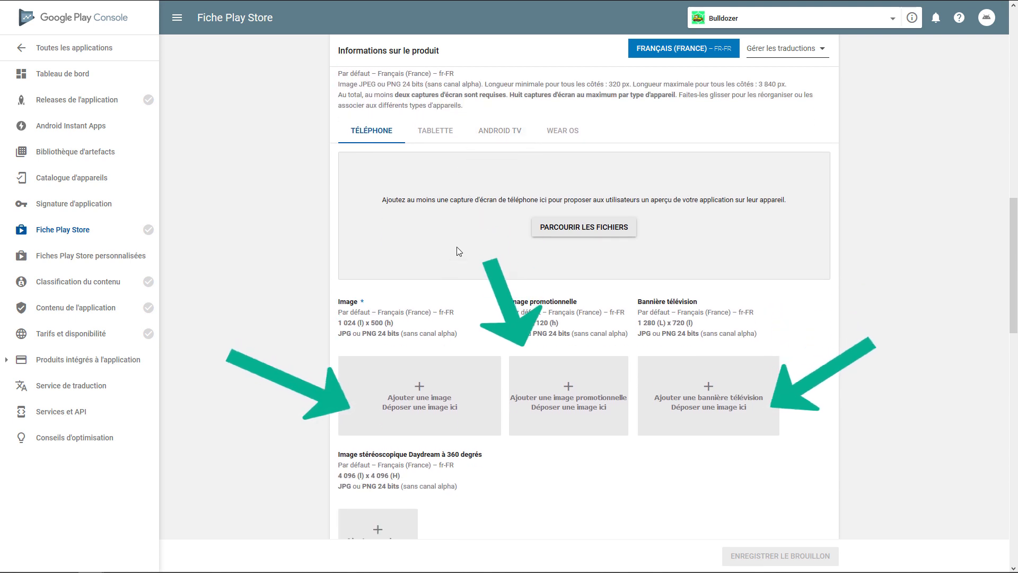
{"action": "scroll", "coordinate": [434, 202], "scroll_direction": "down", "scroll_amount": 2}
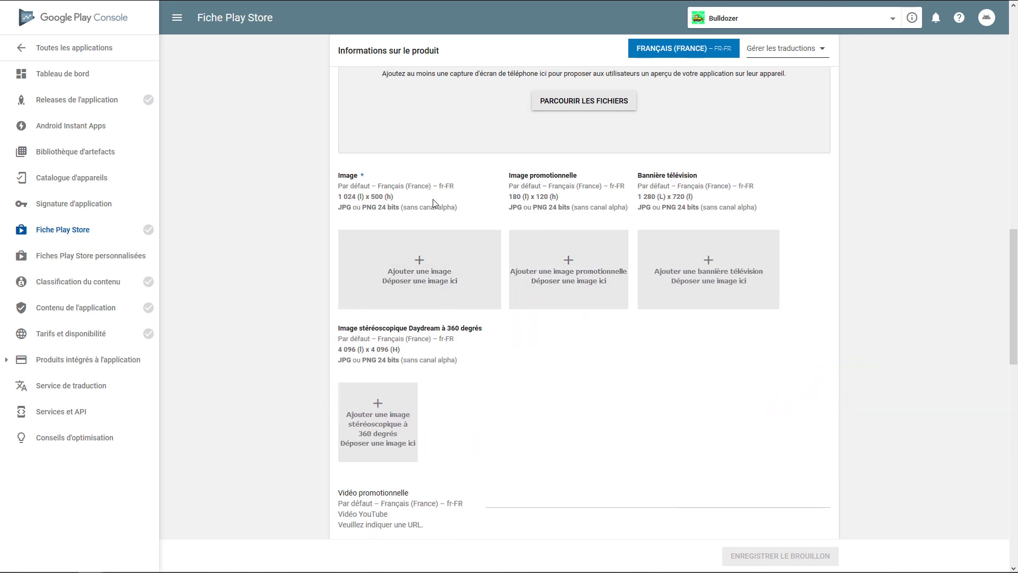
{"action": "scroll", "coordinate": [388, 301], "scroll_direction": "up", "scroll_amount": 2}
{"action": "scroll", "coordinate": [387, 298], "scroll_direction": "down", "scroll_amount": 5}
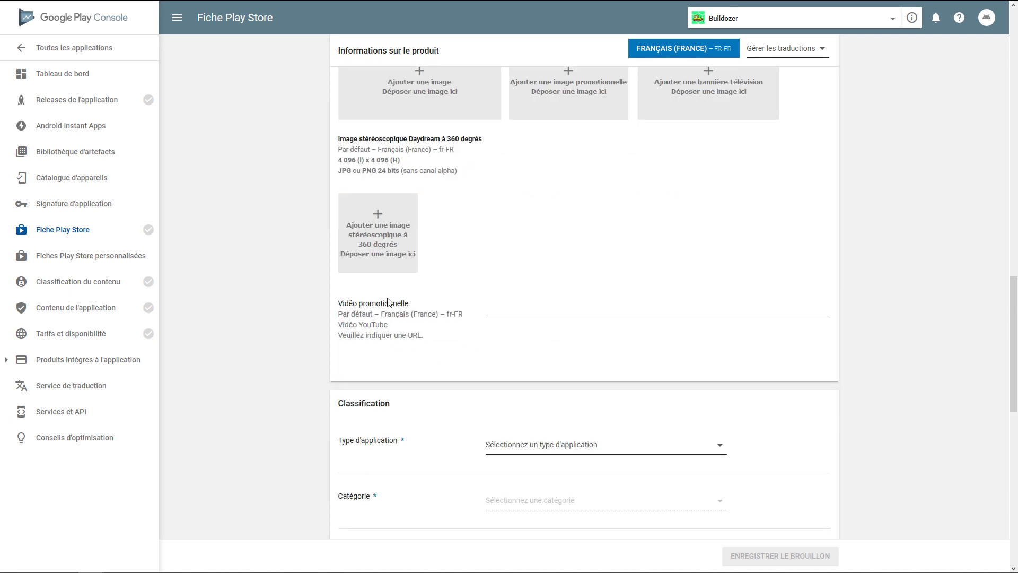
Classify the app as type Jeux with the category Réflexion and save the draft
{"action": "scroll", "coordinate": [388, 301], "scroll_direction": "down", "scroll_amount": 2}
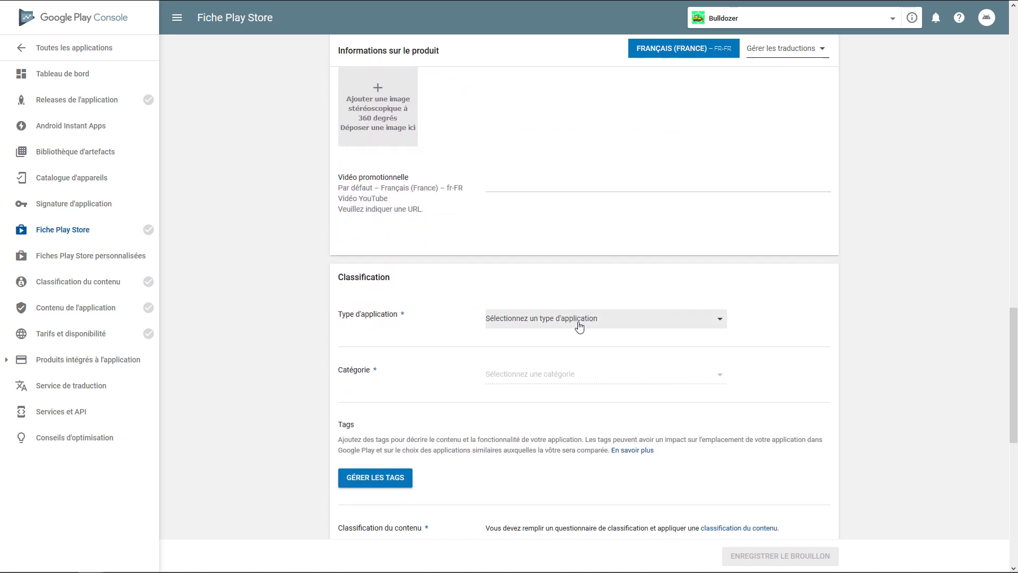
{"action": "left_click", "coordinate": [579, 326]}
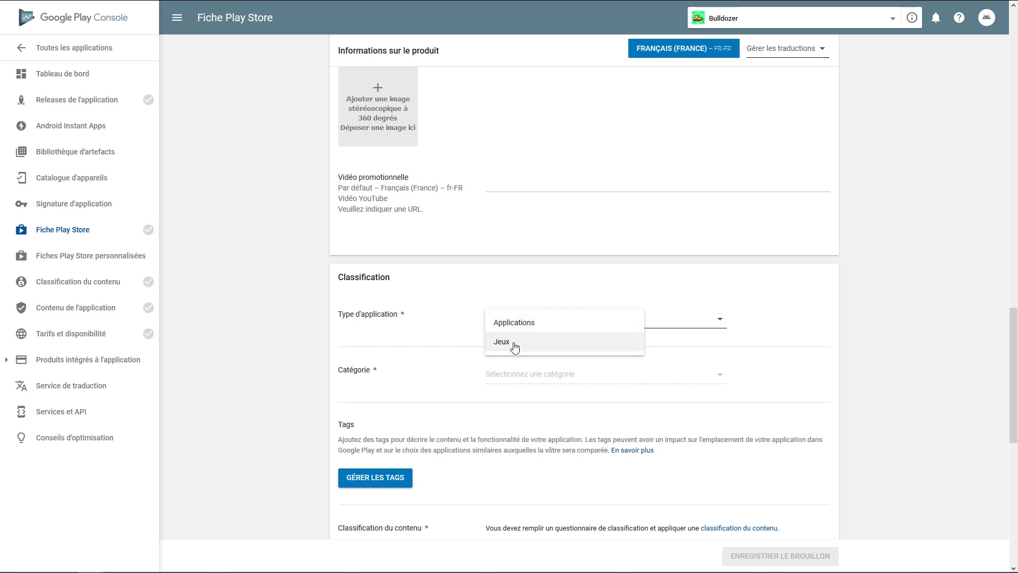
{"action": "left_click", "coordinate": [517, 345]}
{"action": "scroll", "coordinate": [460, 334], "scroll_direction": "down", "scroll_amount": 1}
{"action": "left_click", "coordinate": [561, 318]}
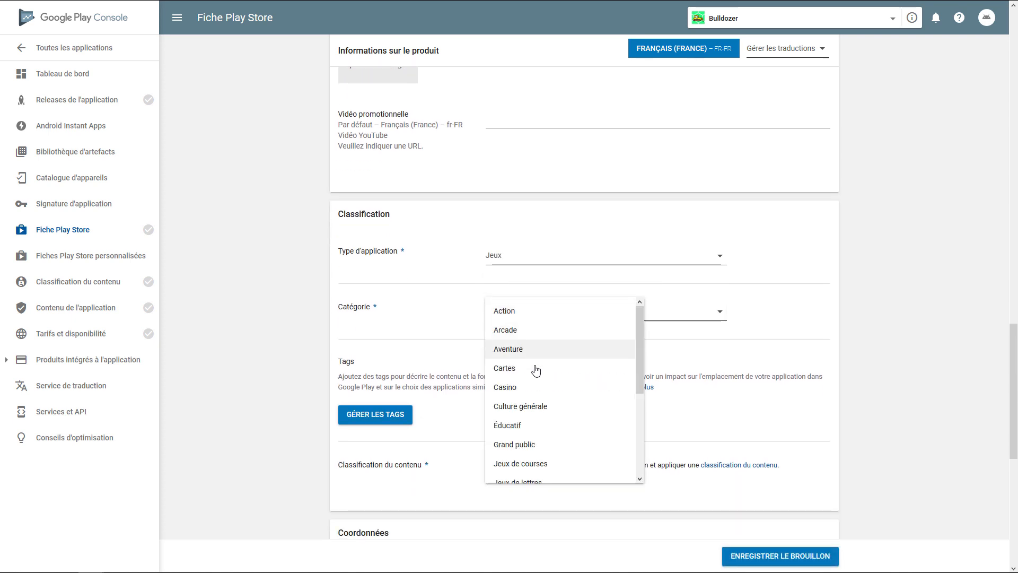
{"action": "scroll", "coordinate": [532, 387], "scroll_direction": "down", "scroll_amount": 1}
{"action": "scroll", "coordinate": [536, 409], "scroll_direction": "down", "scroll_amount": 1}
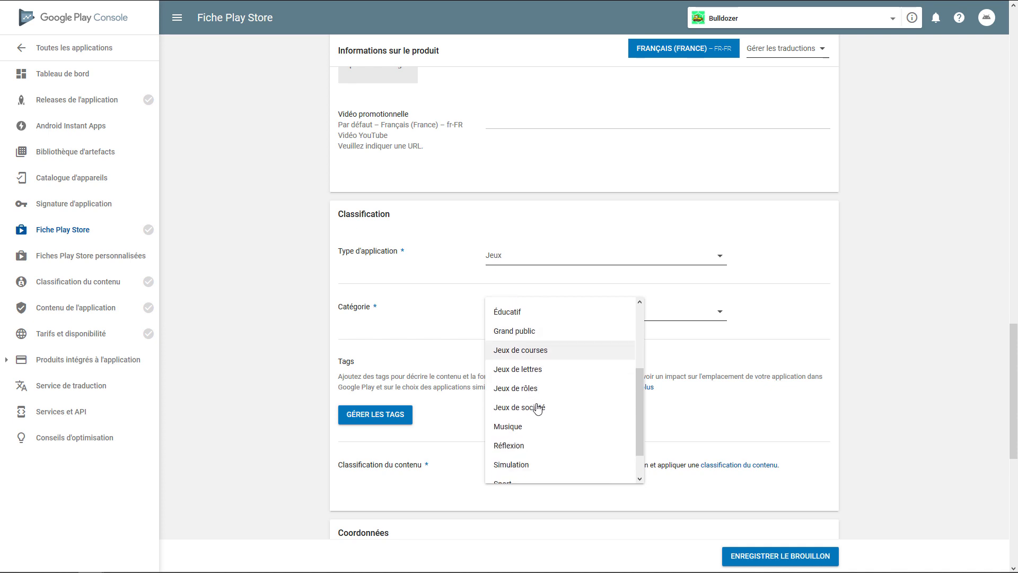
{"action": "scroll", "coordinate": [525, 417], "scroll_direction": "down", "scroll_amount": 1}
{"action": "left_click", "coordinate": [523, 412]}
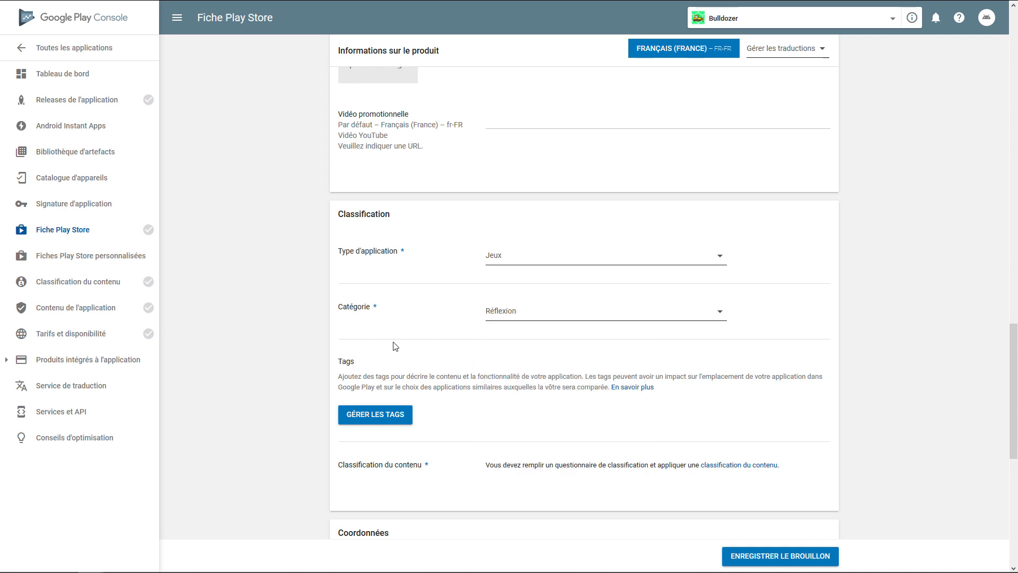
{"action": "left_click", "coordinate": [764, 559]}
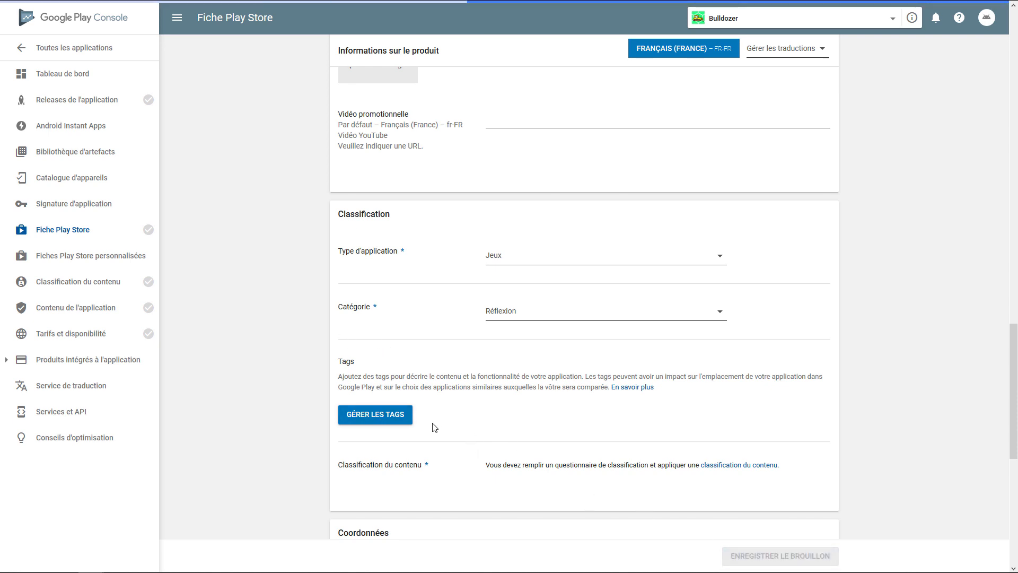
Open the app's tag management, read the descriptions of candidate tags, and add the "Grand public" tag
{"action": "left_click", "coordinate": [386, 418]}
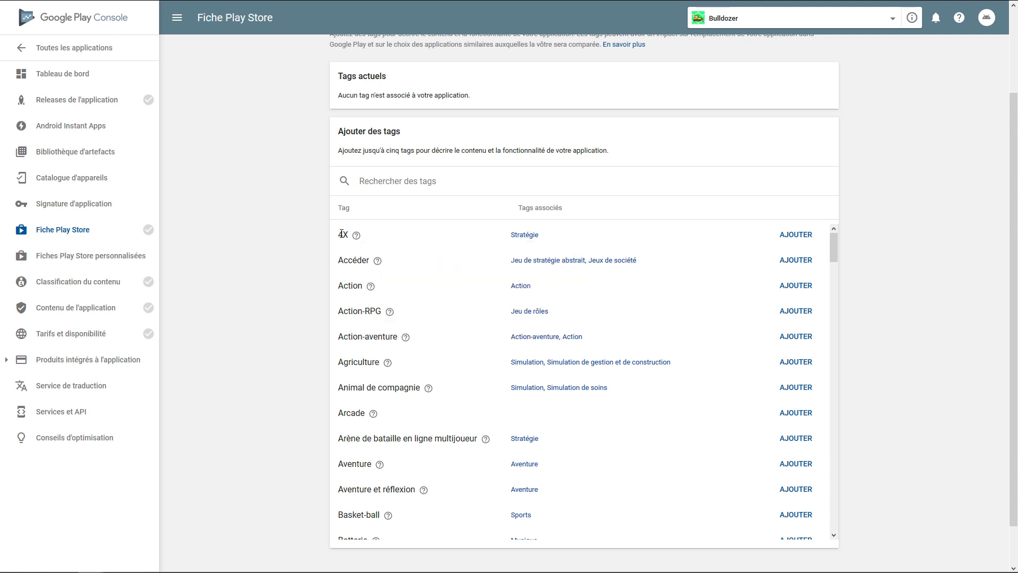
{"action": "mouse_move", "coordinate": [353, 238]}
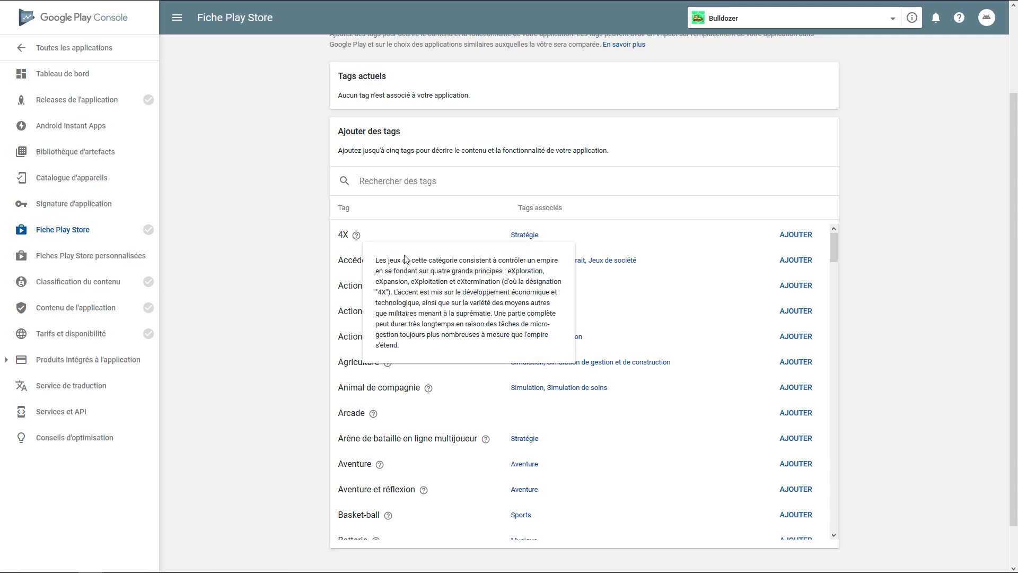
{"action": "scroll", "coordinate": [430, 299], "scroll_direction": "down", "scroll_amount": 3}
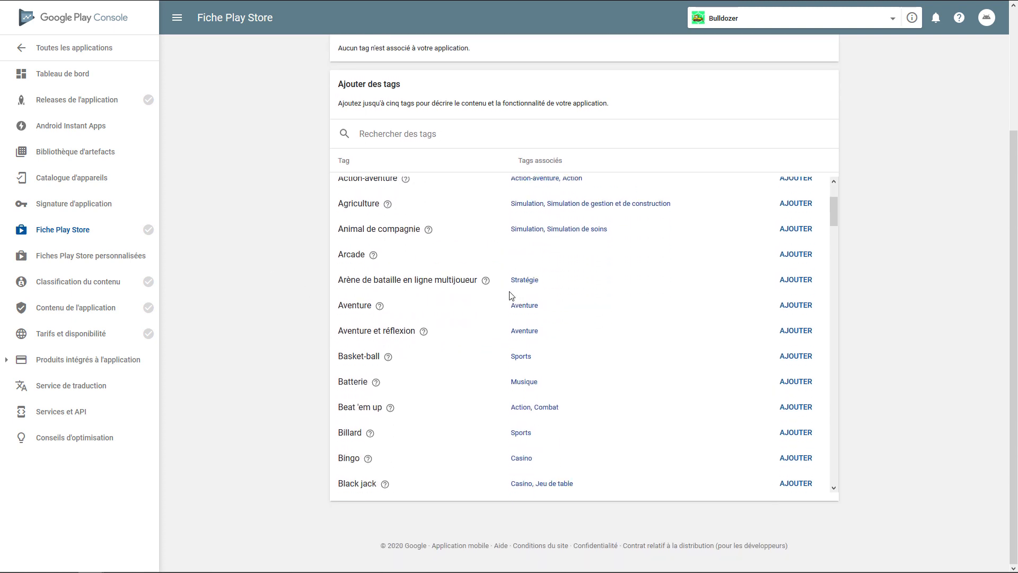
{"action": "scroll", "coordinate": [510, 295], "scroll_direction": "down", "scroll_amount": 6}
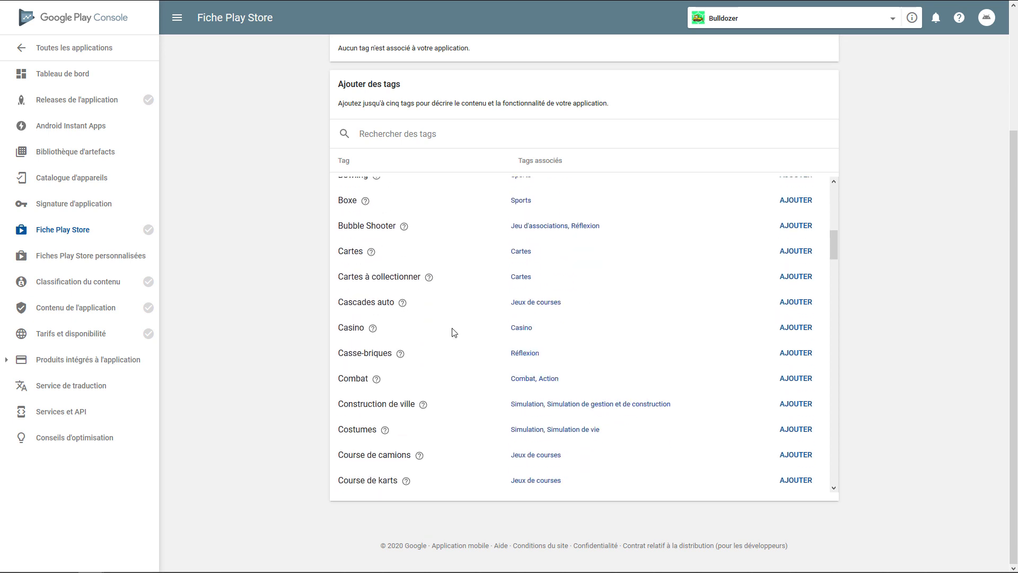
{"action": "scroll", "coordinate": [453, 333], "scroll_direction": "down", "scroll_amount": 6}
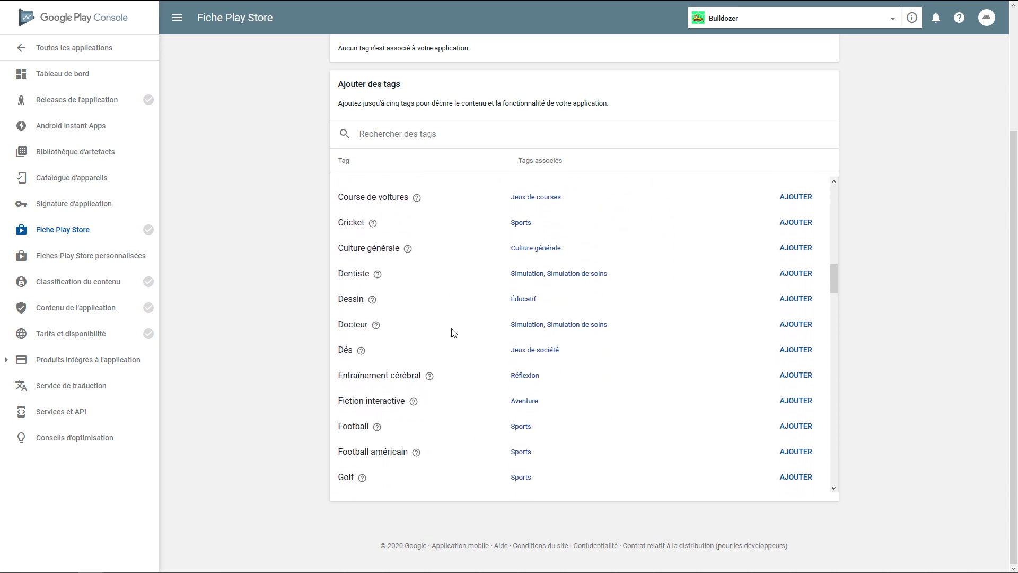
{"action": "scroll", "coordinate": [453, 333], "scroll_direction": "down", "scroll_amount": 3}
{"action": "mouse_move", "coordinate": [429, 266]}
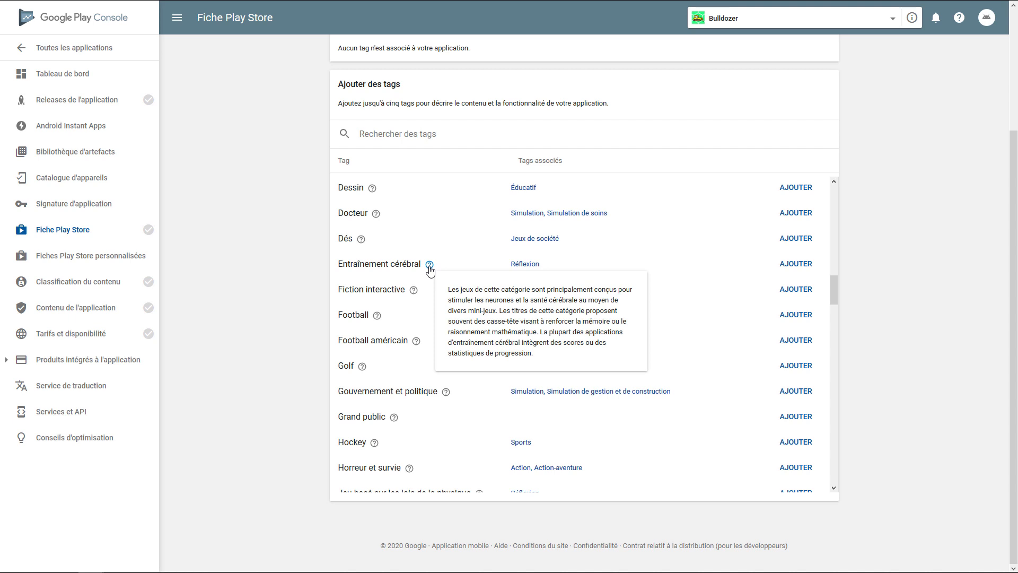
{"action": "scroll", "coordinate": [453, 282], "scroll_direction": "down", "scroll_amount": 4}
{"action": "mouse_move", "coordinate": [395, 307]}
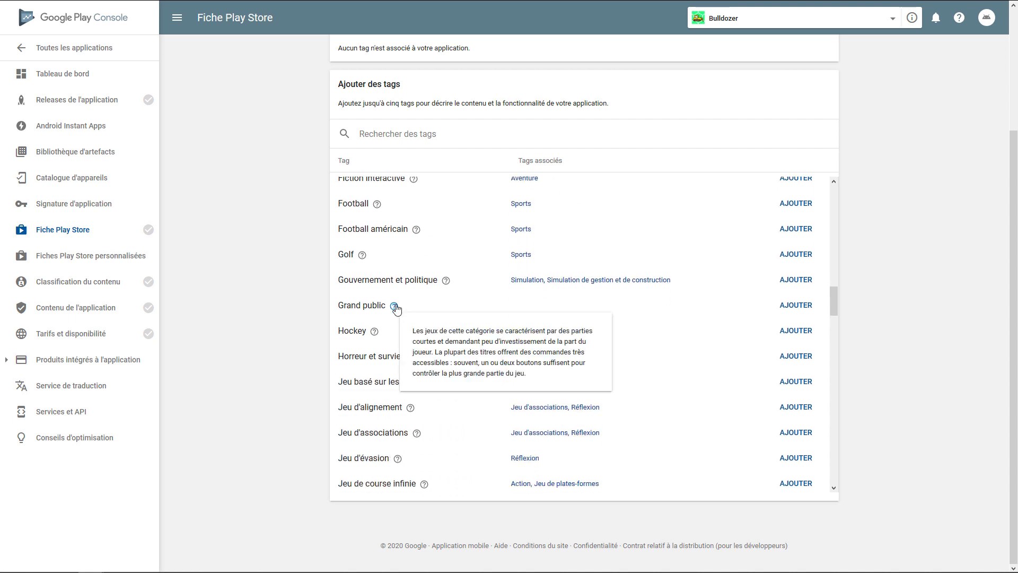
{"action": "left_click", "coordinate": [615, 307]}
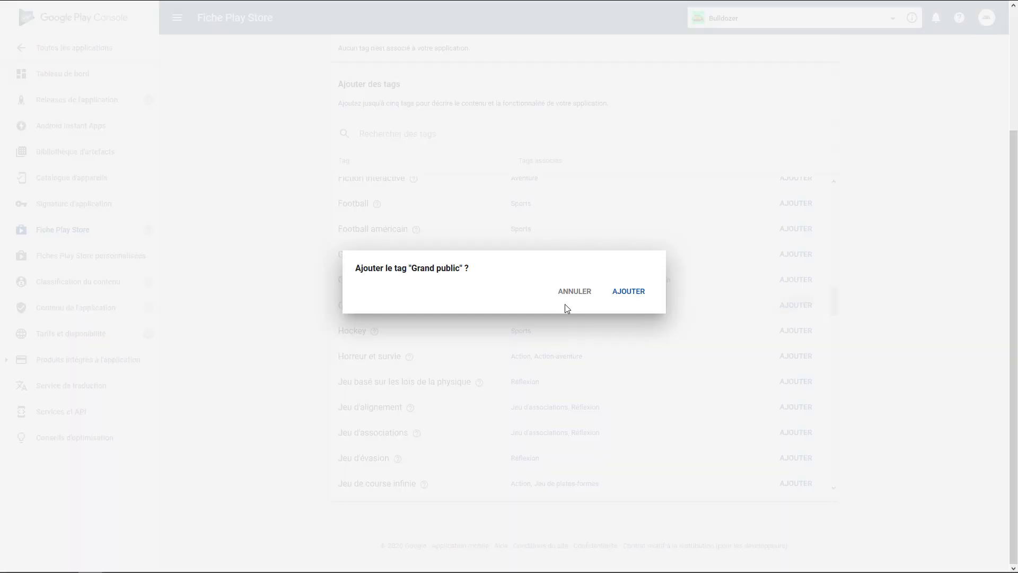
{"action": "left_click", "coordinate": [630, 292]}
Add "Jeu de stratégie abstrait" from the tag list as a second tag for the app
{"action": "scroll", "coordinate": [423, 248], "scroll_direction": "up", "scroll_amount": 2}
{"action": "left_click_drag", "start_coordinate": [380, 132], "coordinate": [430, 131]}
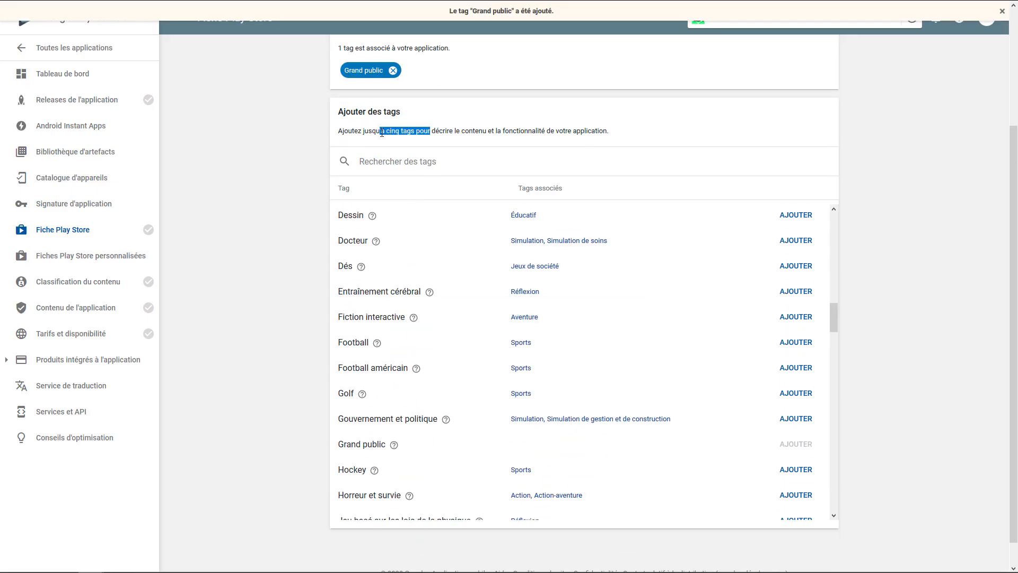
{"action": "left_click", "coordinate": [421, 139]}
{"action": "scroll", "coordinate": [403, 318], "scroll_direction": "down", "scroll_amount": 1}
{"action": "scroll", "coordinate": [419, 387], "scroll_direction": "down", "scroll_amount": 5}
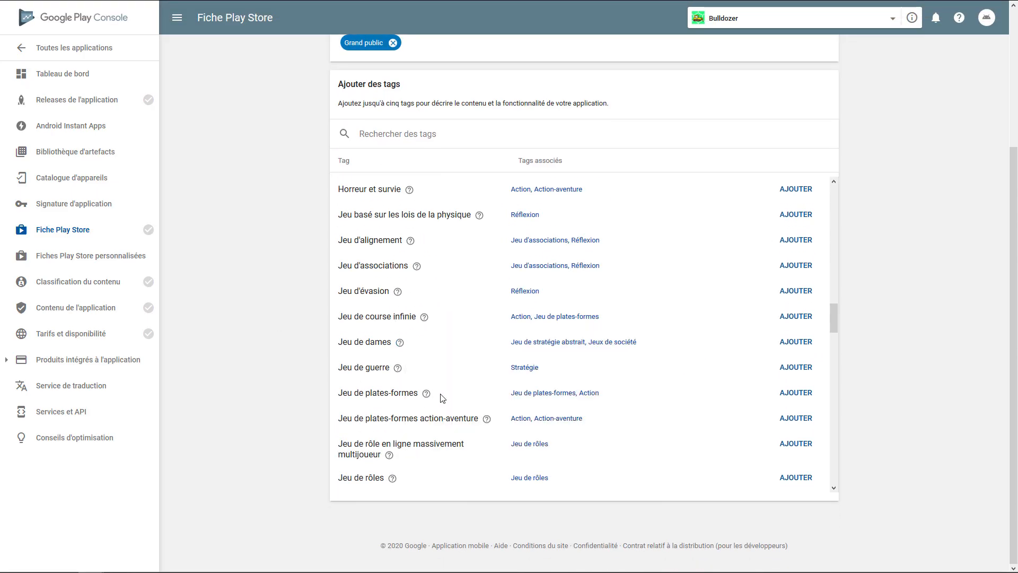
{"action": "mouse_move", "coordinate": [426, 395]}
{"action": "scroll", "coordinate": [394, 268], "scroll_direction": "down", "scroll_amount": 4}
{"action": "mouse_move", "coordinate": [438, 333]}
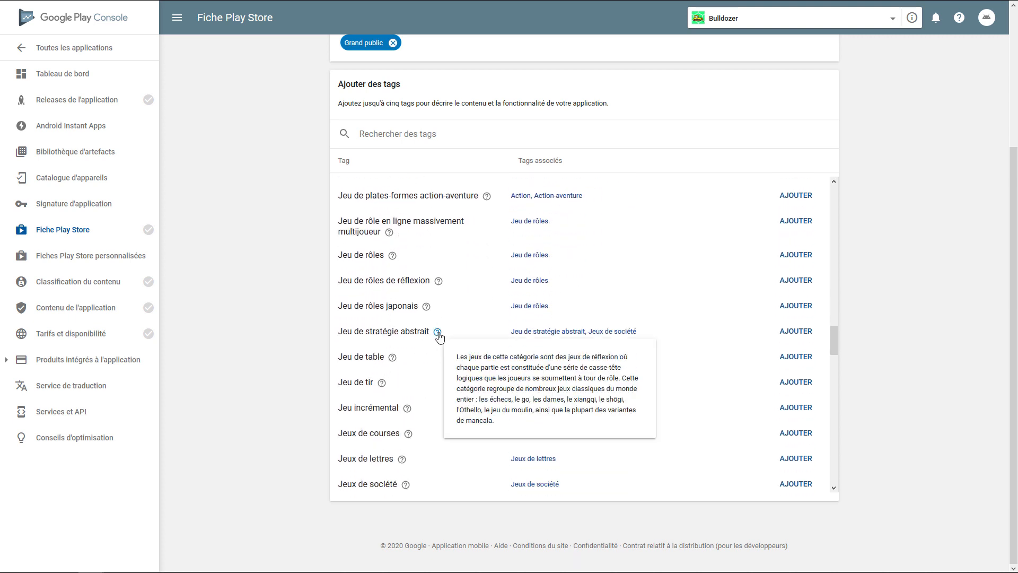
{"action": "left_click", "coordinate": [795, 331]}
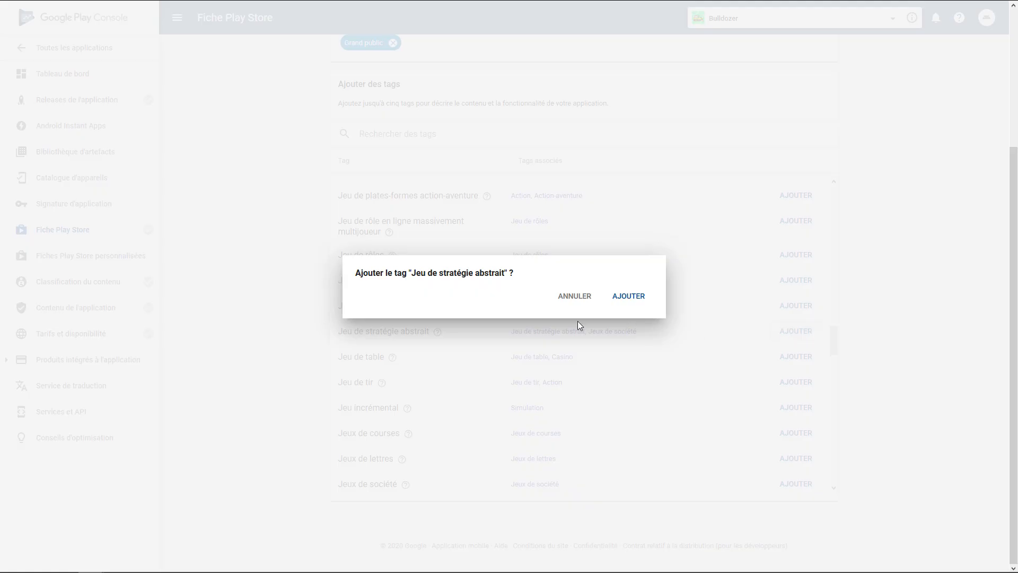
{"action": "left_click", "coordinate": [630, 296]}
Look through the remaining tags and add "Stratégie" as a third tag for the app
{"action": "scroll", "coordinate": [364, 341], "scroll_direction": "down", "scroll_amount": 1}
{"action": "scroll", "coordinate": [364, 340], "scroll_direction": "down", "scroll_amount": 1}
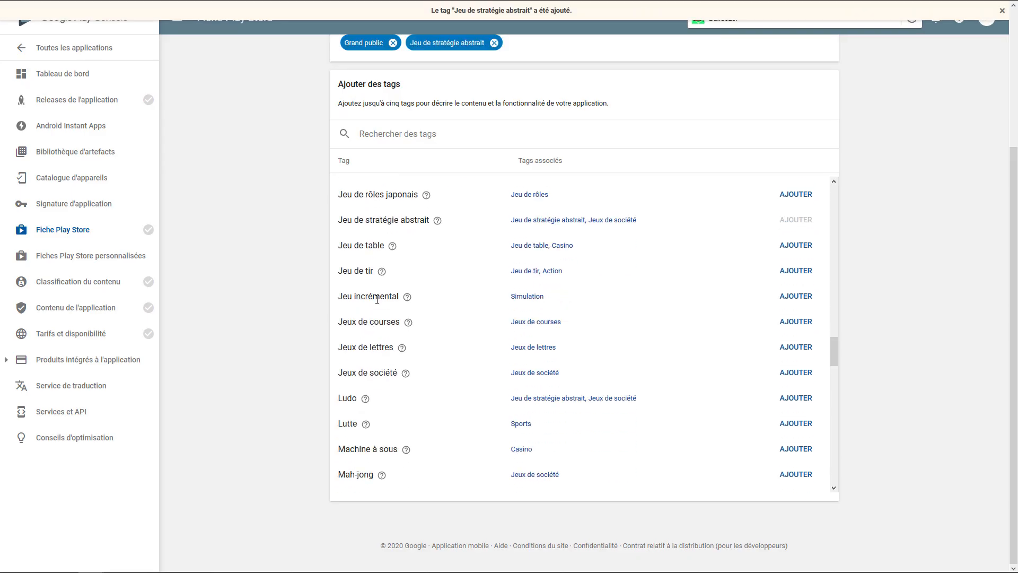
{"action": "scroll", "coordinate": [374, 330], "scroll_direction": "down", "scroll_amount": 1}
{"action": "mouse_move", "coordinate": [407, 243]}
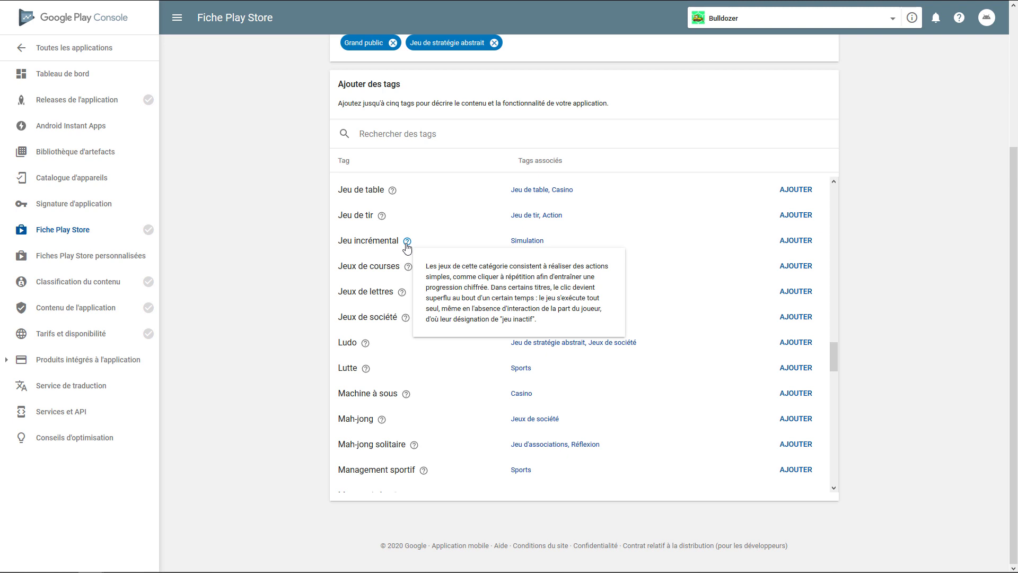
{"action": "scroll", "coordinate": [388, 288], "scroll_direction": "down", "scroll_amount": 7}
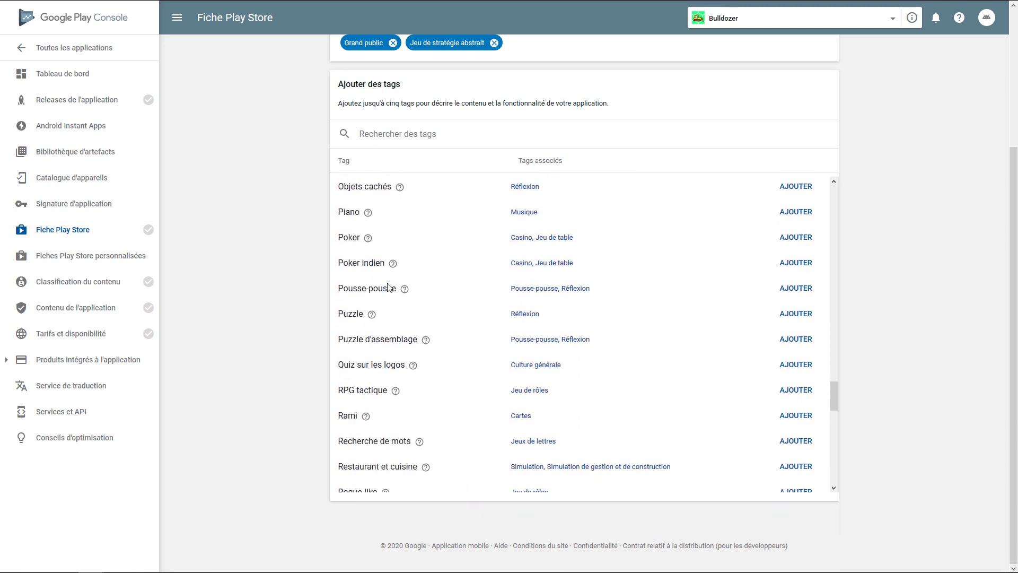
{"action": "scroll", "coordinate": [389, 288], "scroll_direction": "down", "scroll_amount": 10}
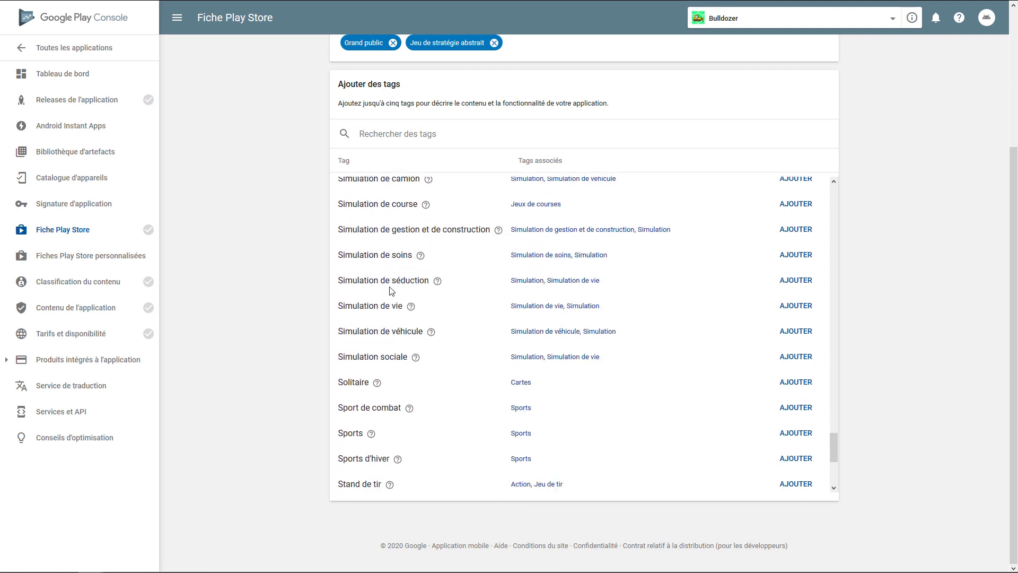
{"action": "scroll", "coordinate": [390, 290], "scroll_direction": "down", "scroll_amount": 1}
{"action": "mouse_move", "coordinate": [380, 343]}
{"action": "scroll", "coordinate": [380, 343], "scroll_direction": "down", "scroll_amount": 2}
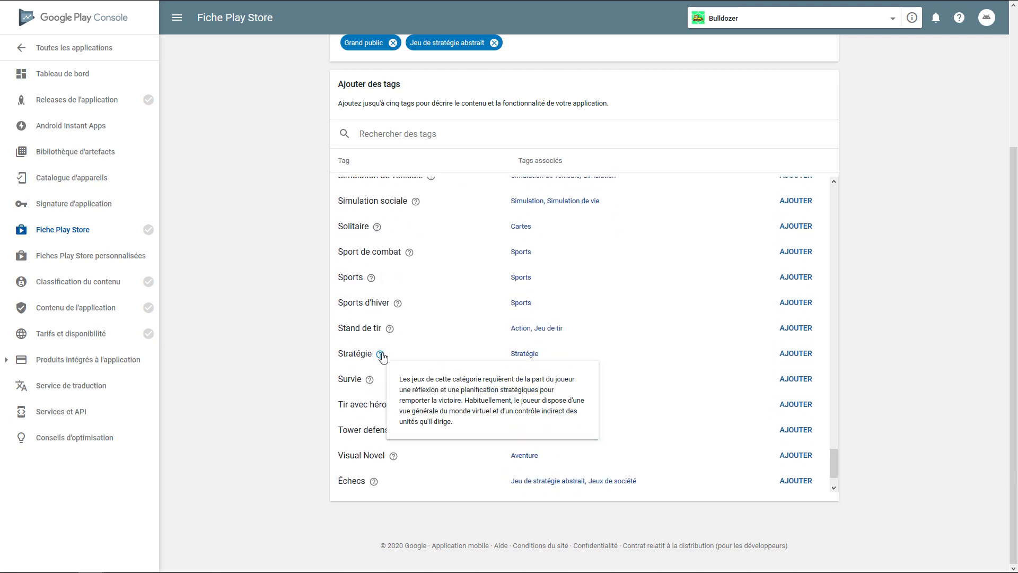
{"action": "left_click", "coordinate": [784, 354]}
Return to the store listing and review its graphic assets, promotional video, classification, tags and contact details
{"action": "scroll", "coordinate": [403, 387], "scroll_direction": "down", "scroll_amount": 2}
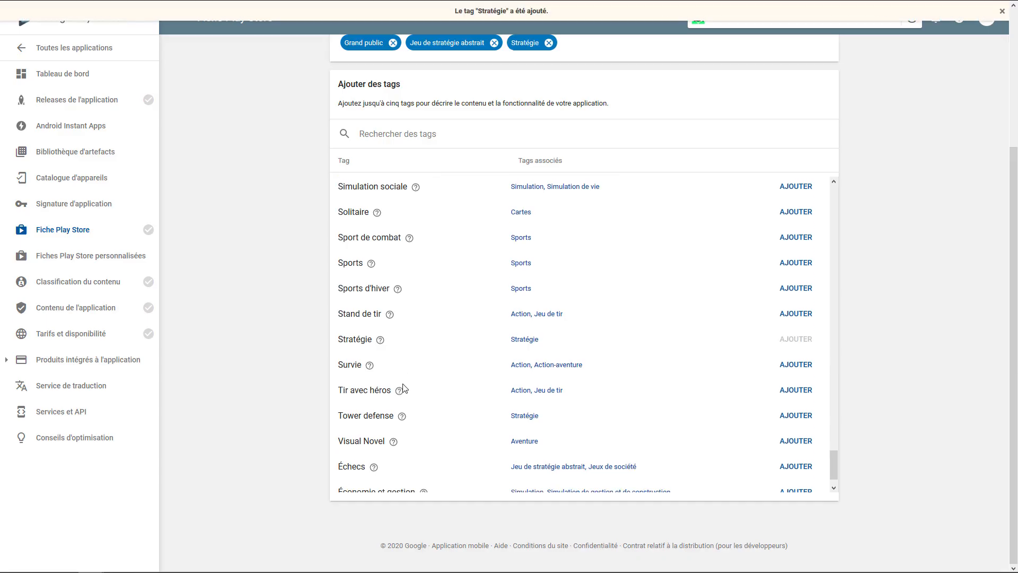
{"action": "scroll", "coordinate": [502, 161], "scroll_direction": "down", "scroll_amount": 3}
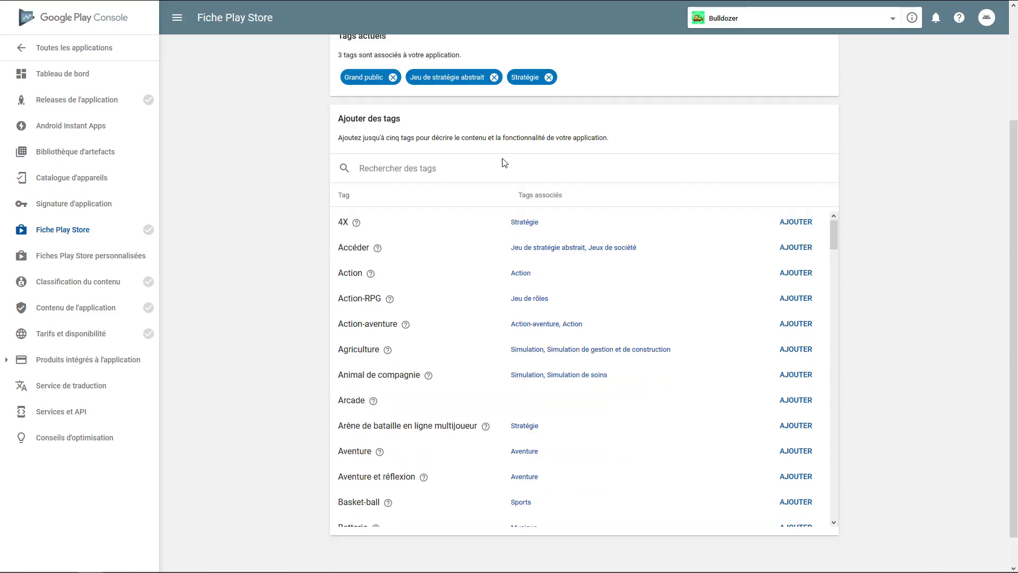
{"action": "scroll", "coordinate": [632, 390], "scroll_direction": "down", "scroll_amount": 4}
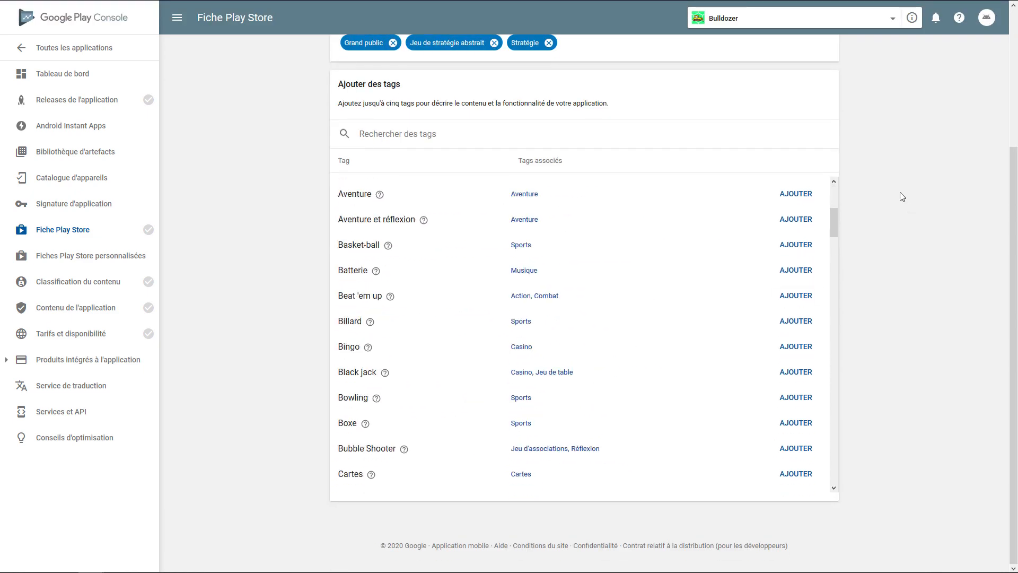
{"action": "scroll", "coordinate": [900, 196], "scroll_direction": "up", "scroll_amount": 4}
{"action": "left_click", "coordinate": [346, 116]}
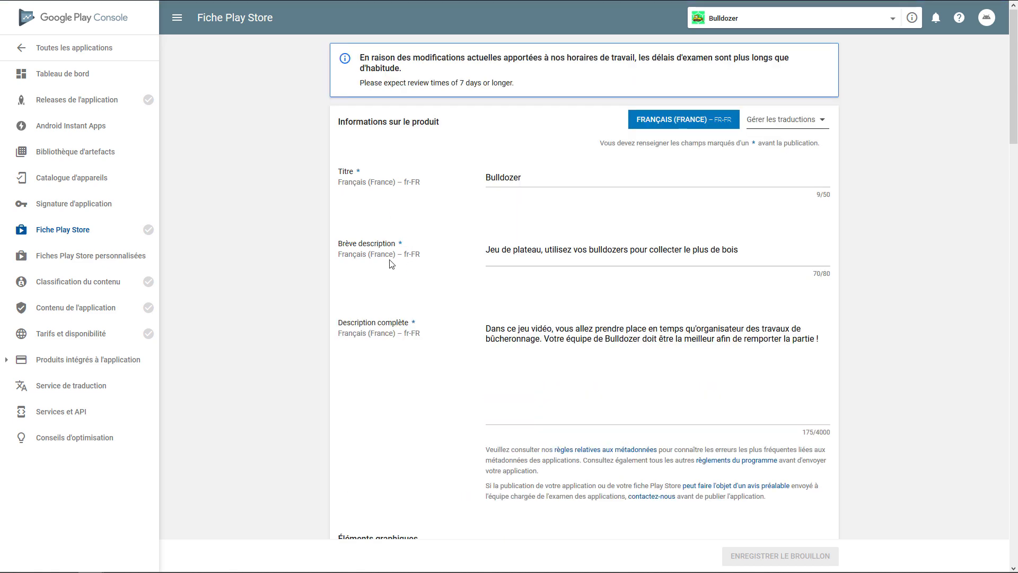
{"action": "scroll", "coordinate": [487, 223], "scroll_direction": "down", "scroll_amount": 15}
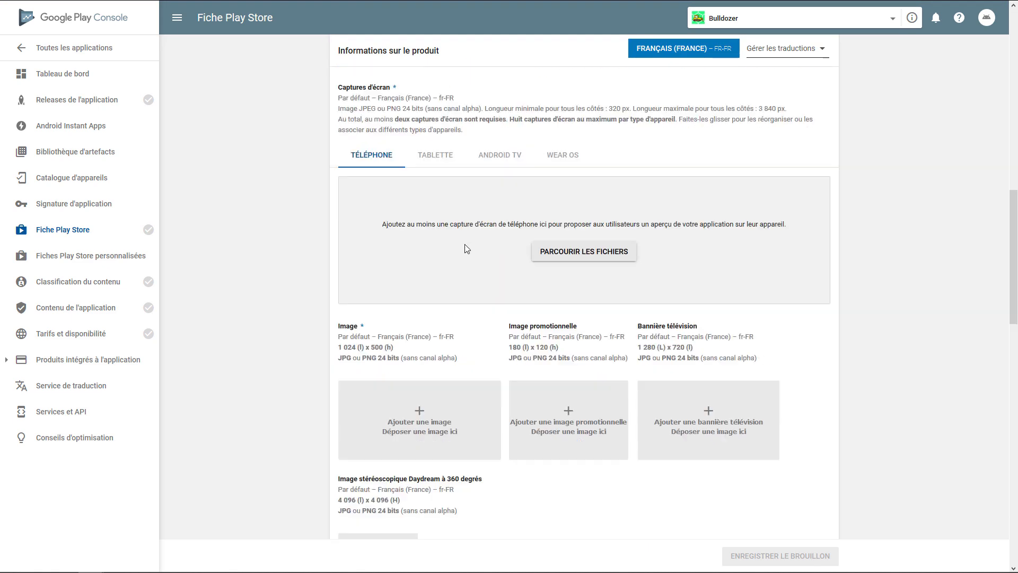
{"action": "scroll", "coordinate": [466, 250], "scroll_direction": "down", "scroll_amount": 2}
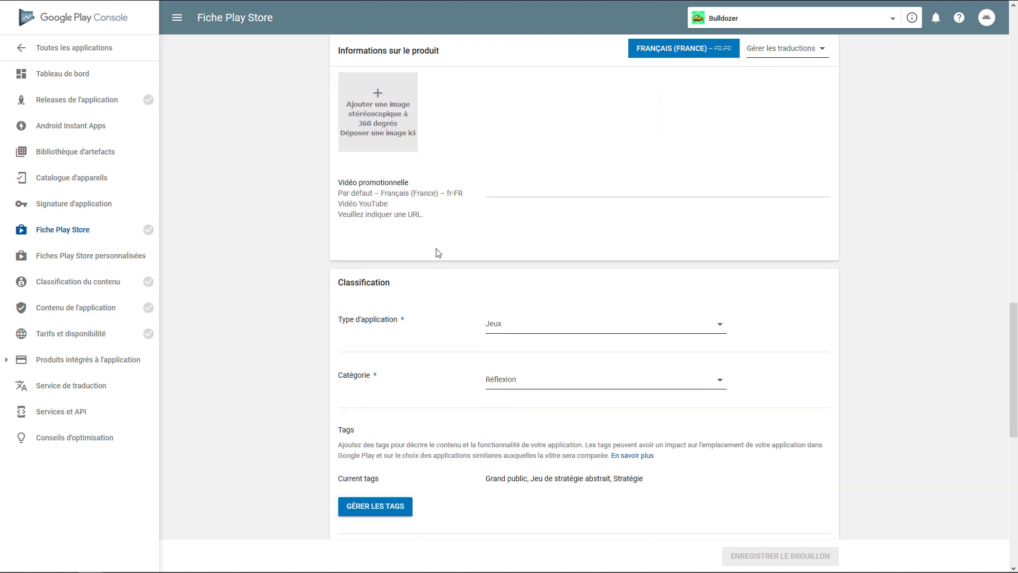
{"action": "double_click", "coordinate": [361, 181]}
{"action": "scroll", "coordinate": [421, 232], "scroll_direction": "down", "scroll_amount": 2}
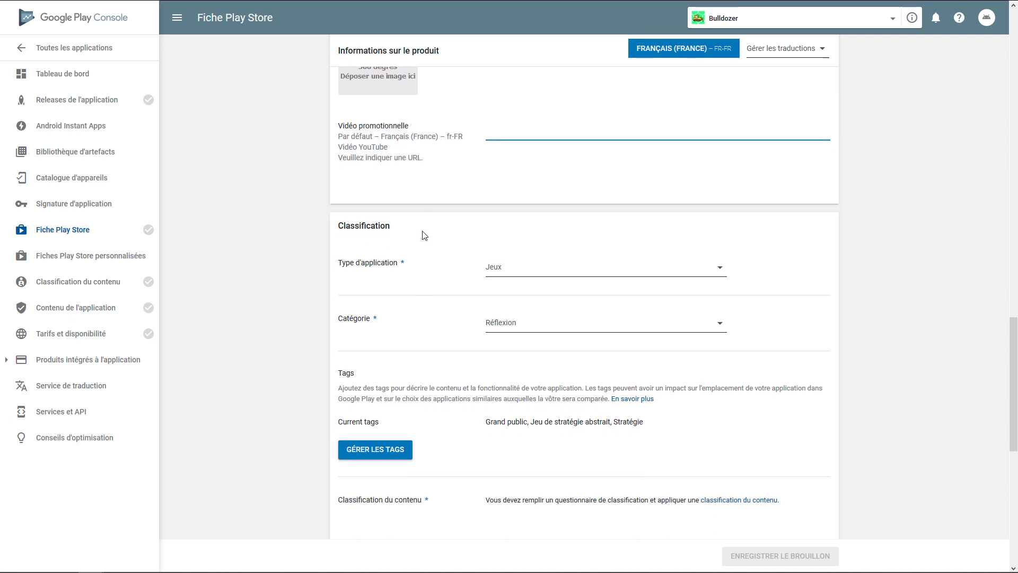
{"action": "scroll", "coordinate": [381, 251], "scroll_direction": "down", "scroll_amount": 1}
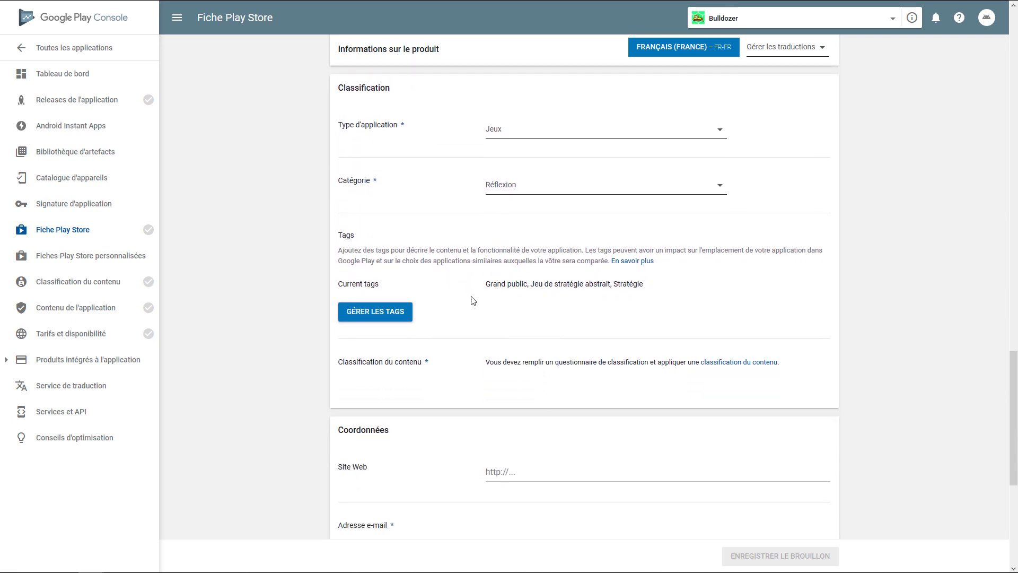
{"action": "scroll", "coordinate": [471, 300], "scroll_direction": "down", "scroll_amount": 1}
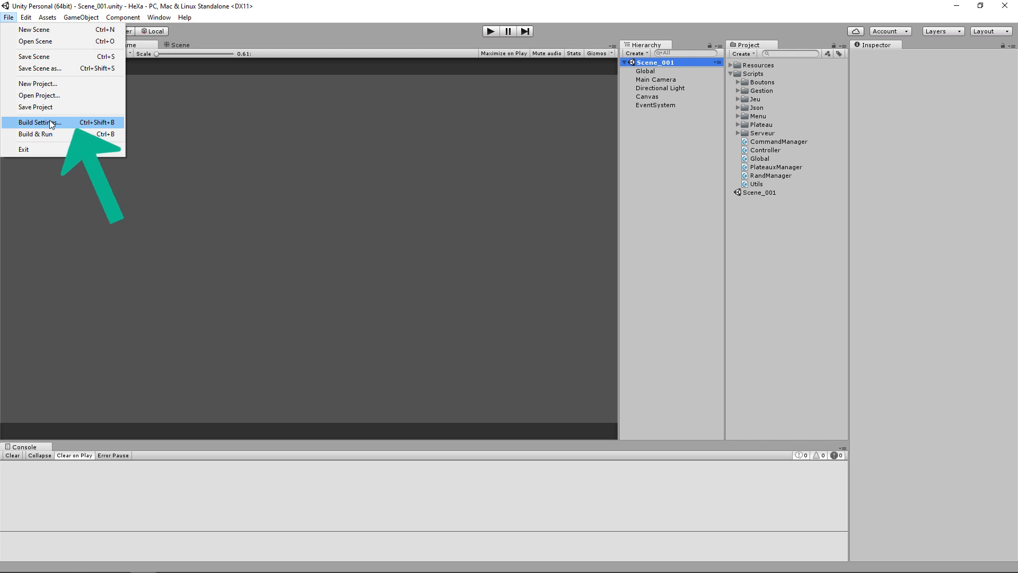
Switch to Unity, select Android as the platform in the Build Settings and open its Player Settings
{"action": "left_click", "coordinate": [51, 123]}
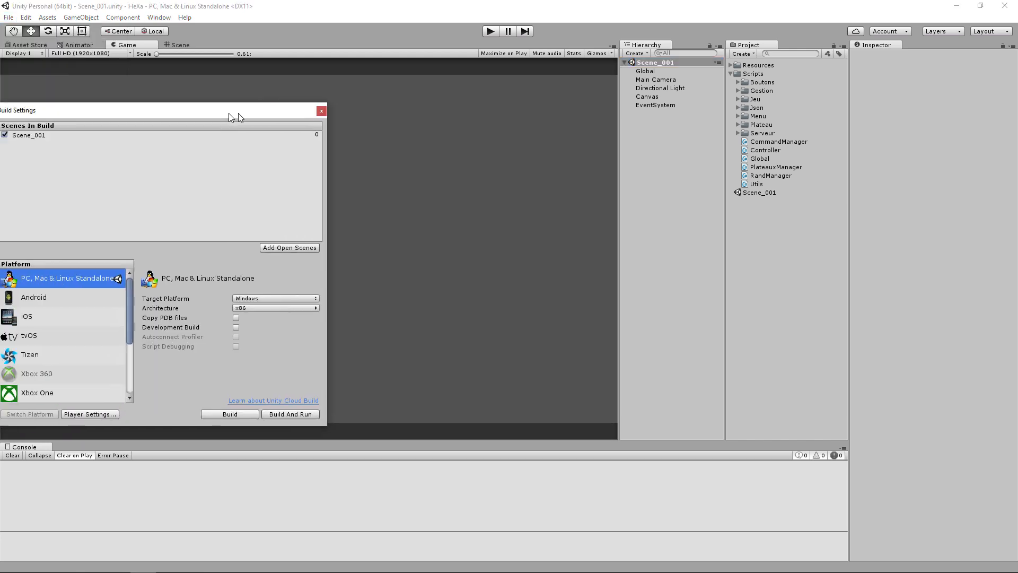
{"action": "left_click_drag", "start_coordinate": [234, 113], "coordinate": [442, 99]}
{"action": "left_click", "coordinate": [250, 283]}
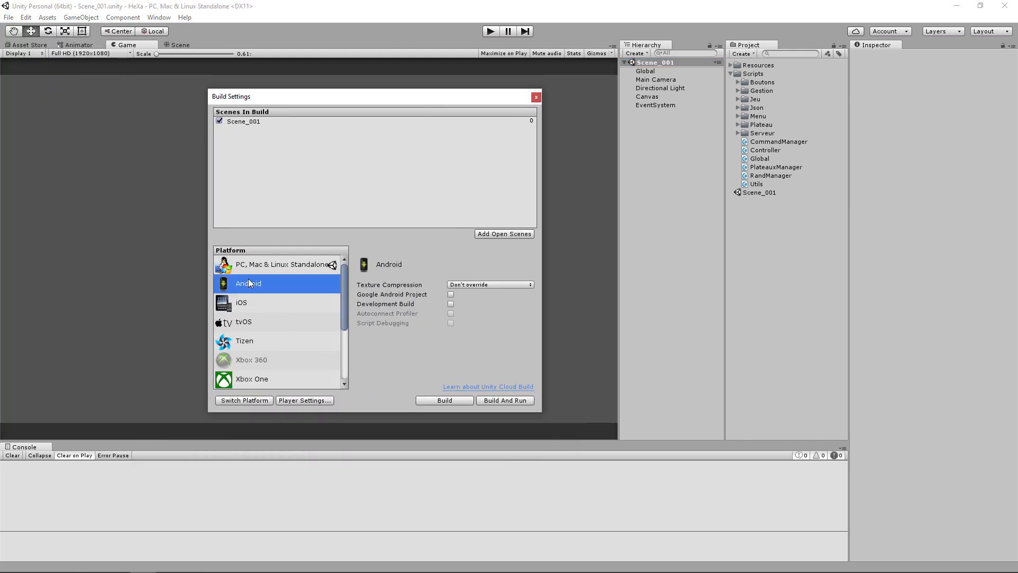
{"action": "left_click", "coordinate": [468, 282]}
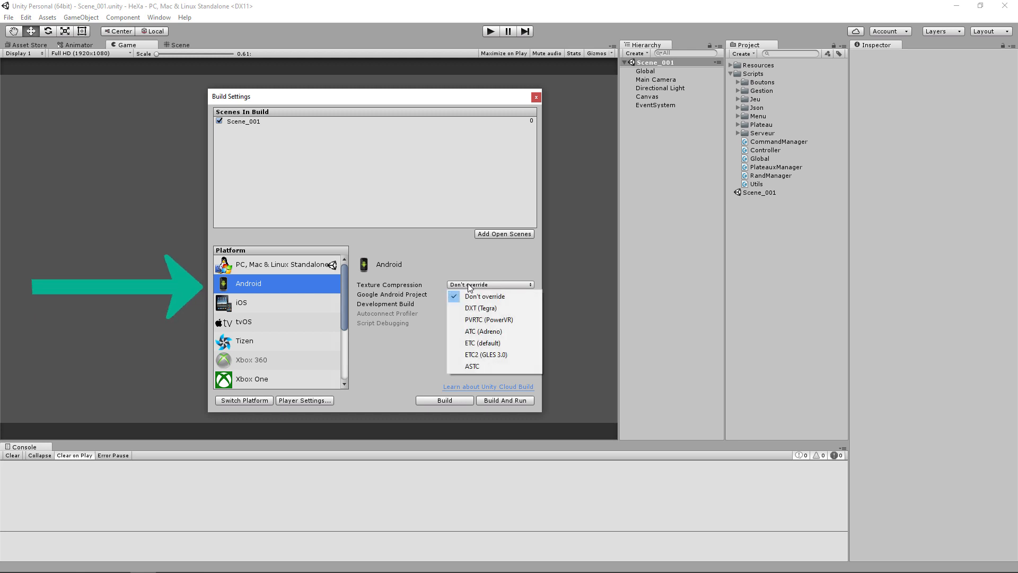
{"action": "left_click", "coordinate": [438, 271]}
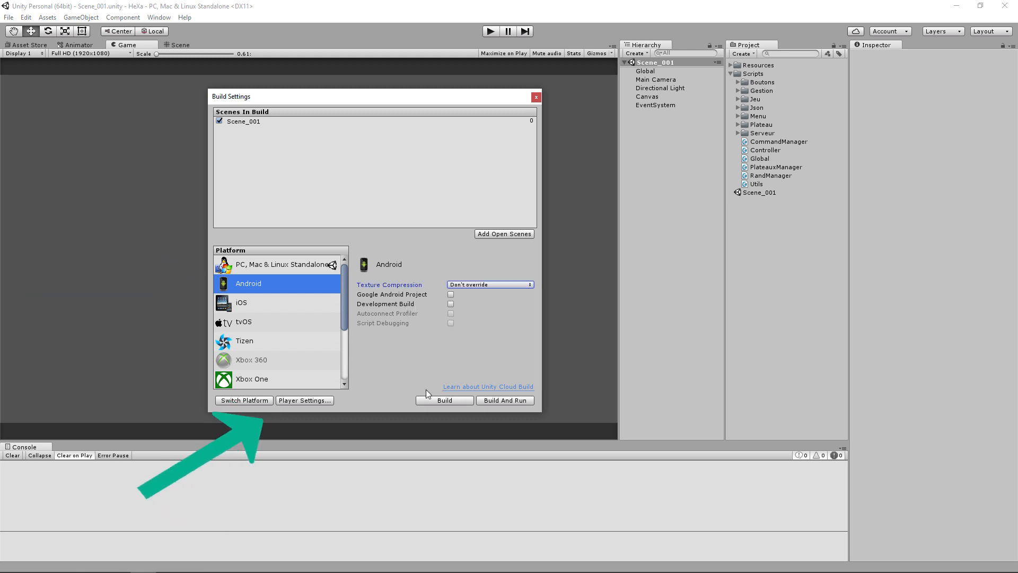
{"action": "left_click", "coordinate": [306, 401]}
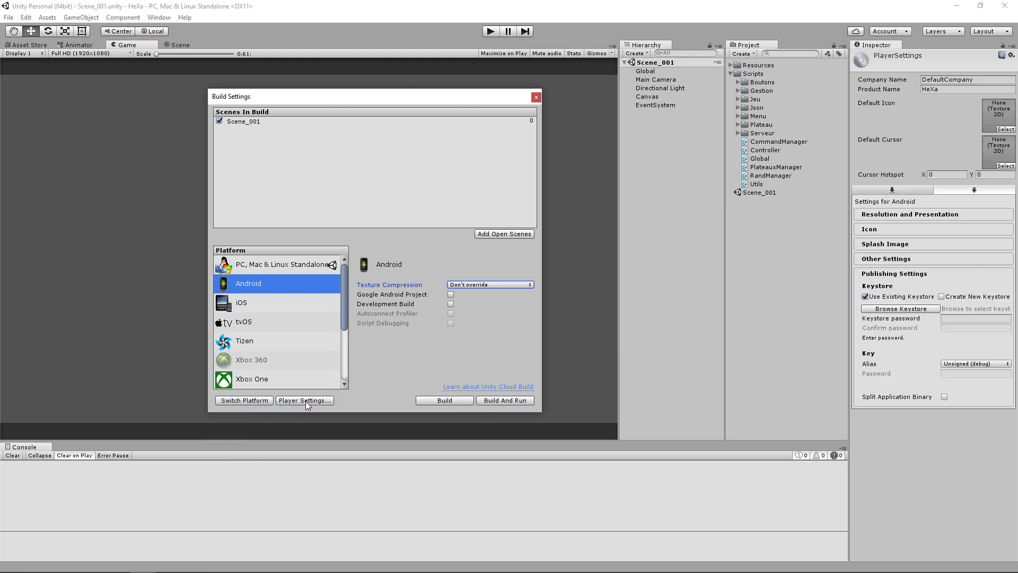
Examine the default orientation and loading indicator options in the Android Resolution and Presentation settings
{"action": "left_click", "coordinate": [902, 215]}
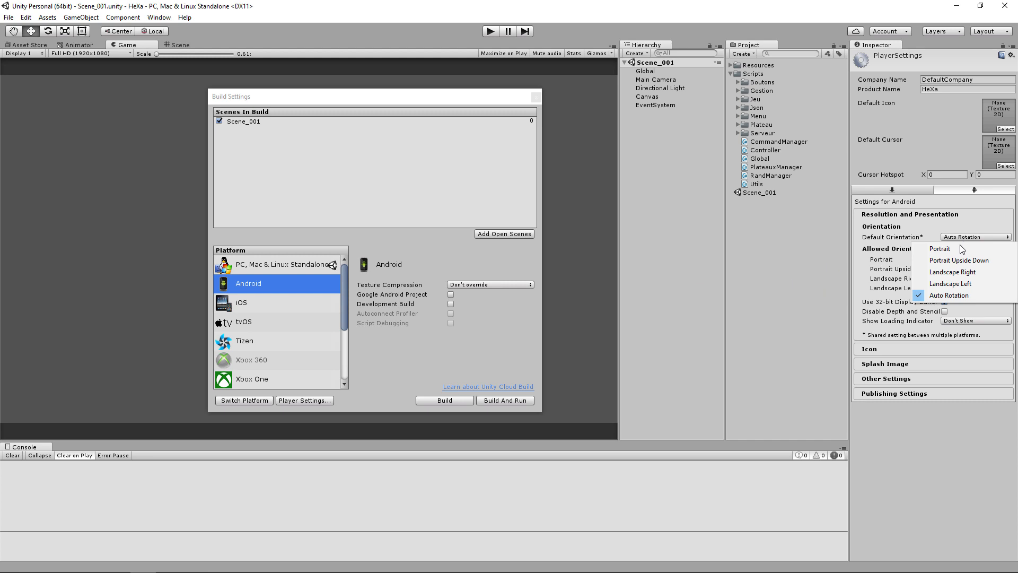
{"action": "left_click", "coordinate": [942, 225]}
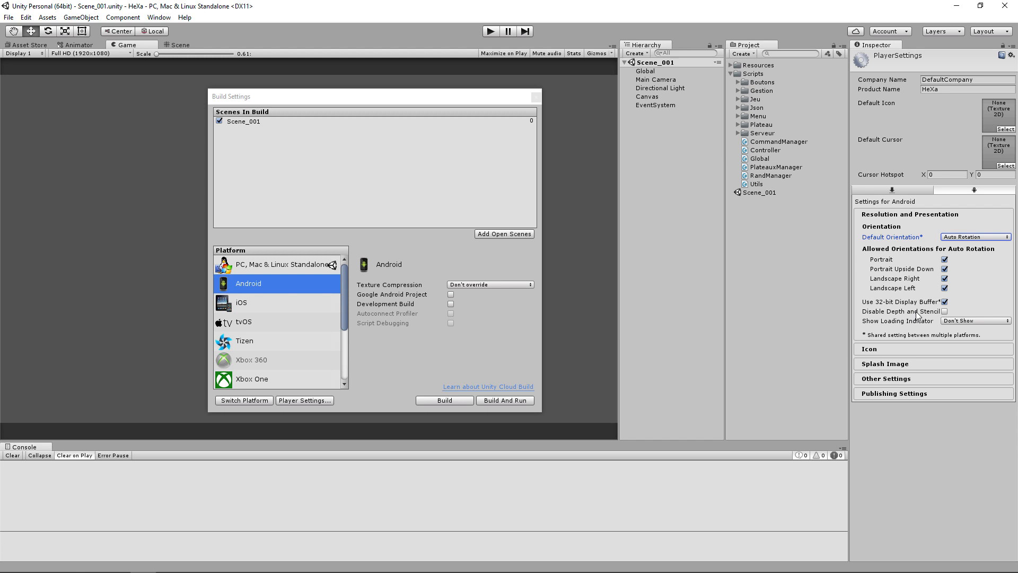
{"action": "left_click", "coordinate": [972, 320]}
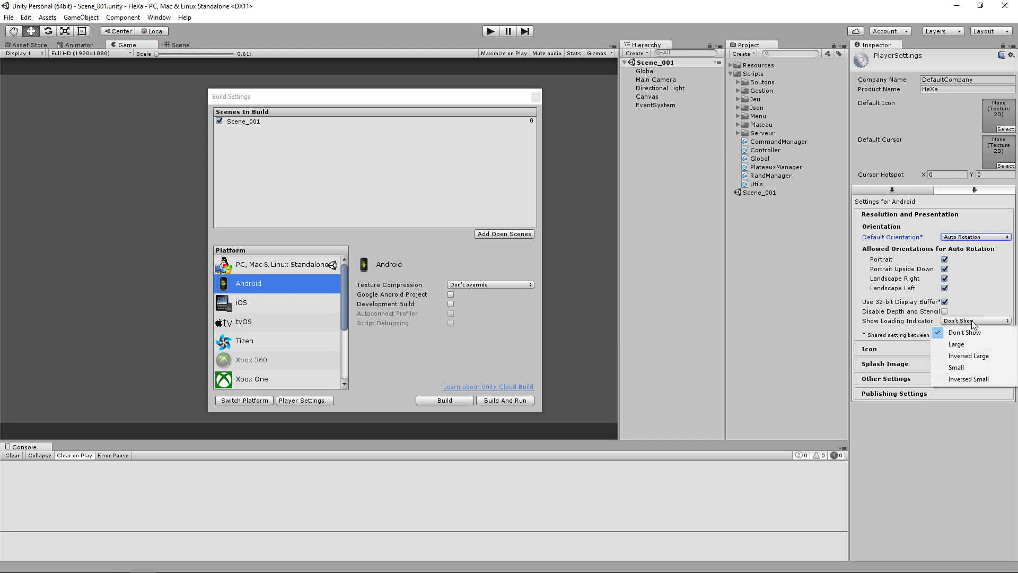
{"action": "left_click", "coordinate": [897, 330]}
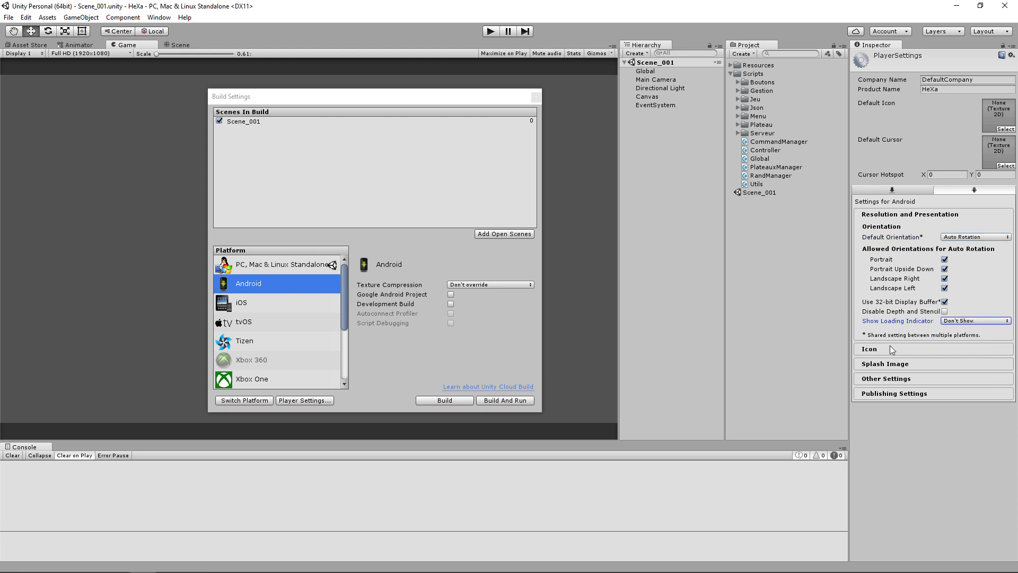
Examine the Android Icon settings, including the per-size icon slots, the override option and the Android banner
{"action": "left_click", "coordinate": [889, 352]}
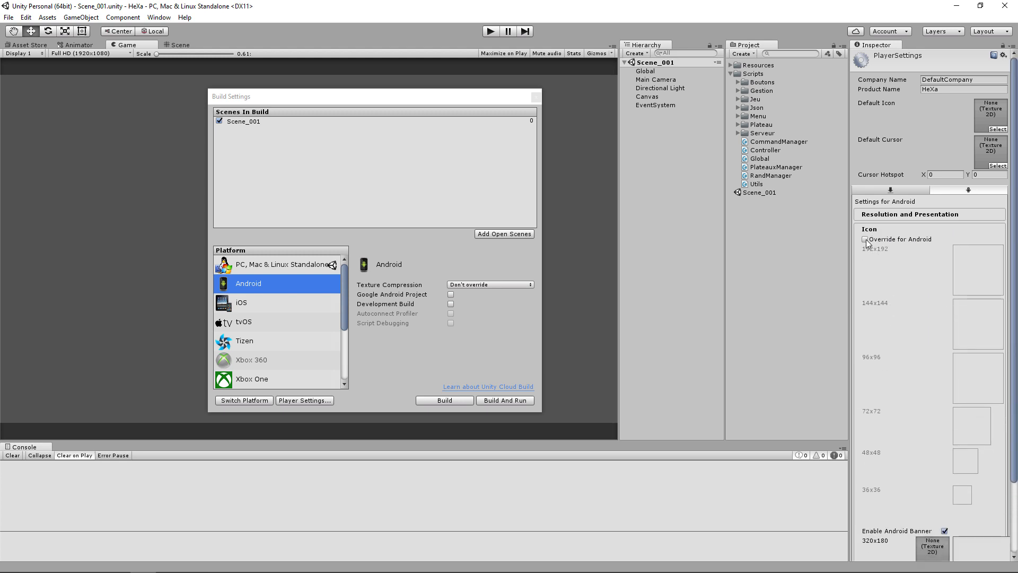
{"action": "scroll", "coordinate": [906, 304], "scroll_direction": "down", "scroll_amount": 1}
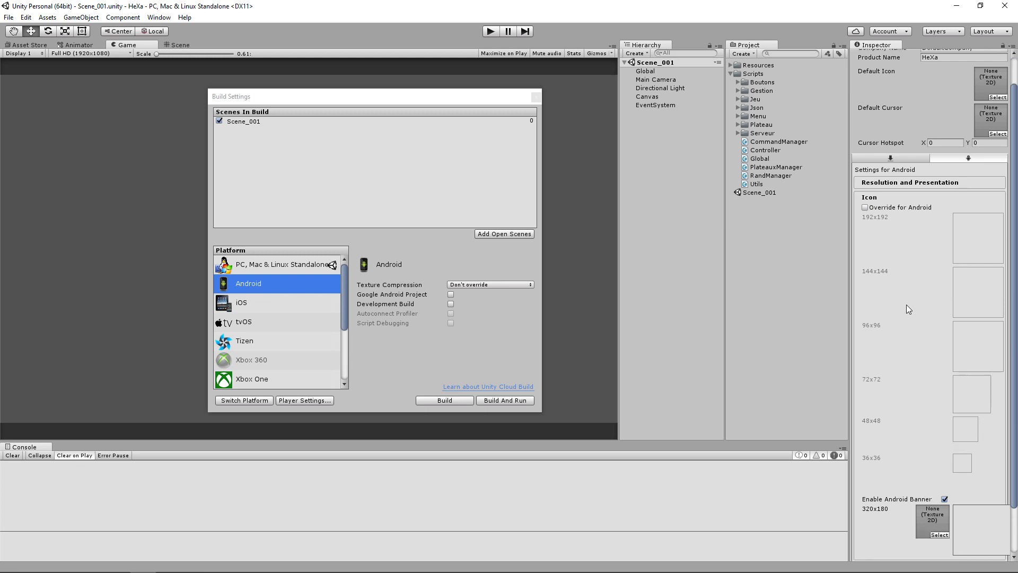
{"action": "scroll", "coordinate": [906, 305], "scroll_direction": "down", "scroll_amount": 1}
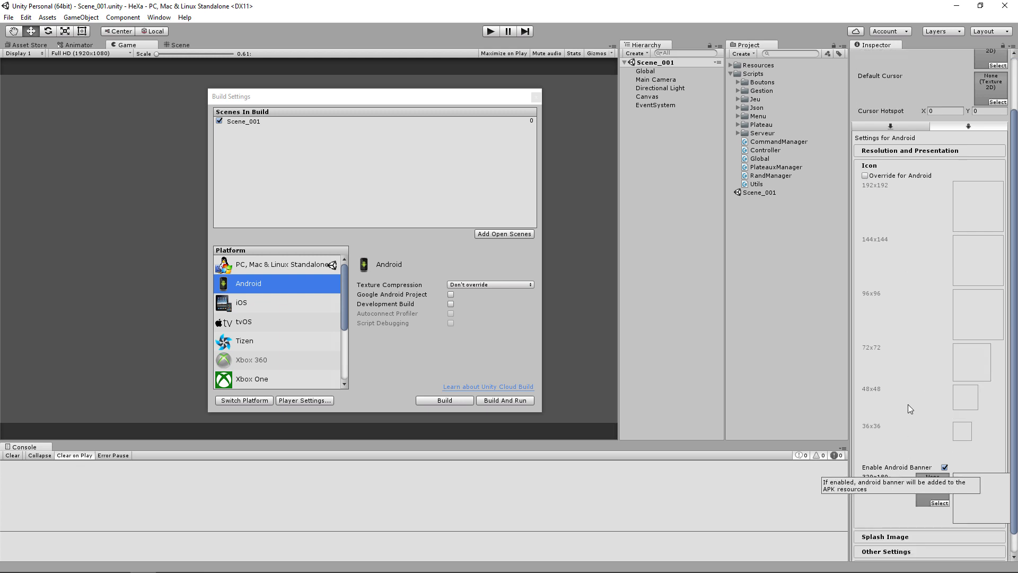
{"action": "scroll", "coordinate": [904, 397], "scroll_direction": "up", "scroll_amount": 1}
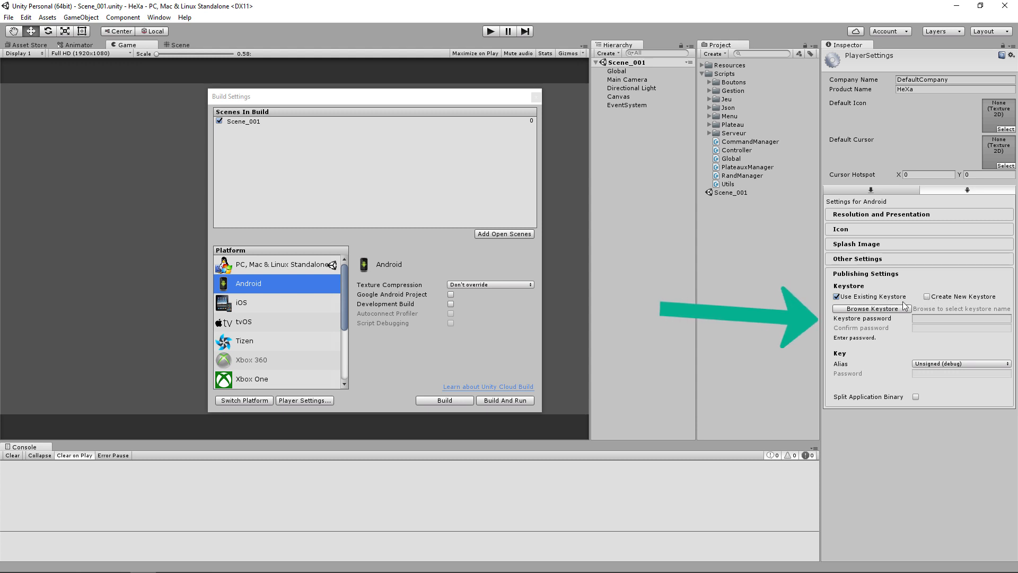
Load the existing keystore file user.keystore from the desktop in the Android Publishing Settings
{"action": "left_click", "coordinate": [885, 308]}
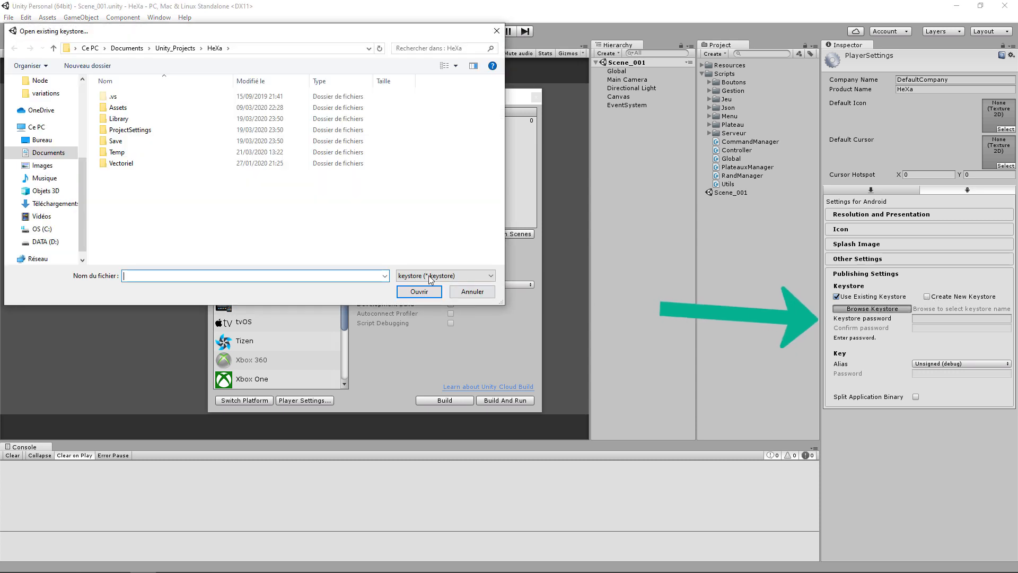
{"action": "scroll", "coordinate": [45, 175], "scroll_direction": "up", "scroll_amount": 1}
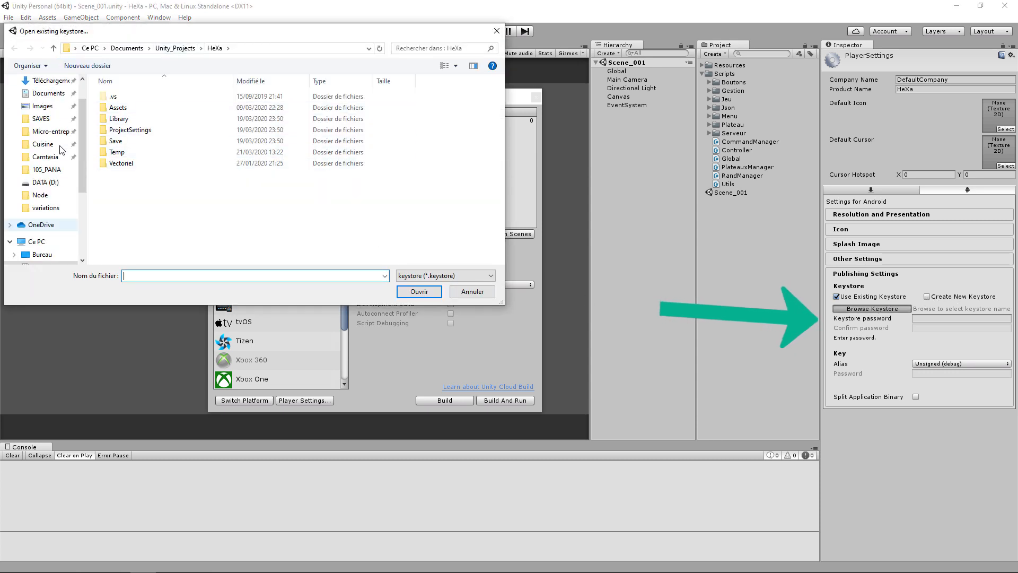
{"action": "left_click", "coordinate": [46, 183]}
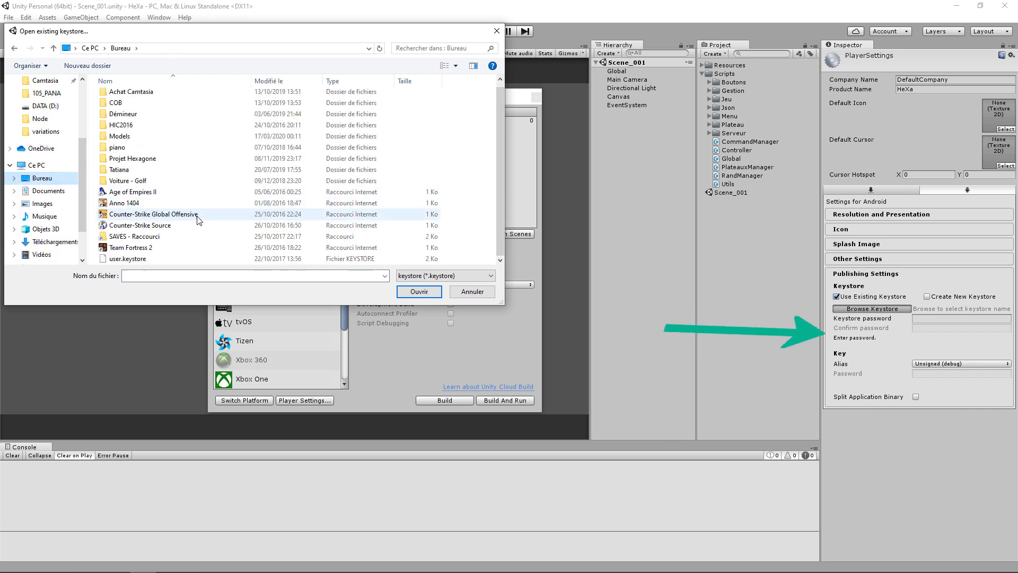
{"action": "double_click", "coordinate": [128, 259]}
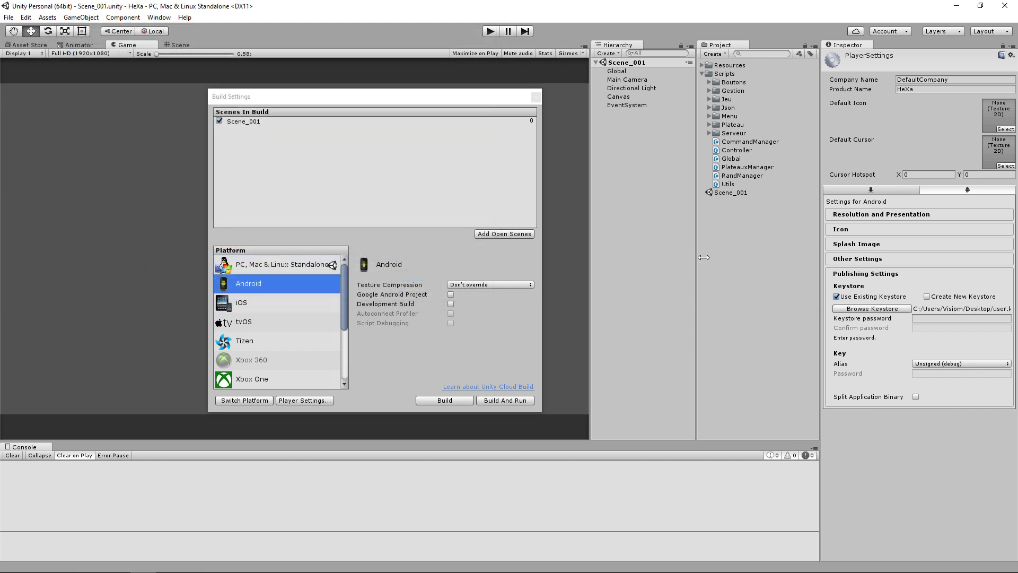
Enter the keystore password for the selected keystore
{"action": "left_click", "coordinate": [937, 320]}
{"action": "type", "text": "******"}
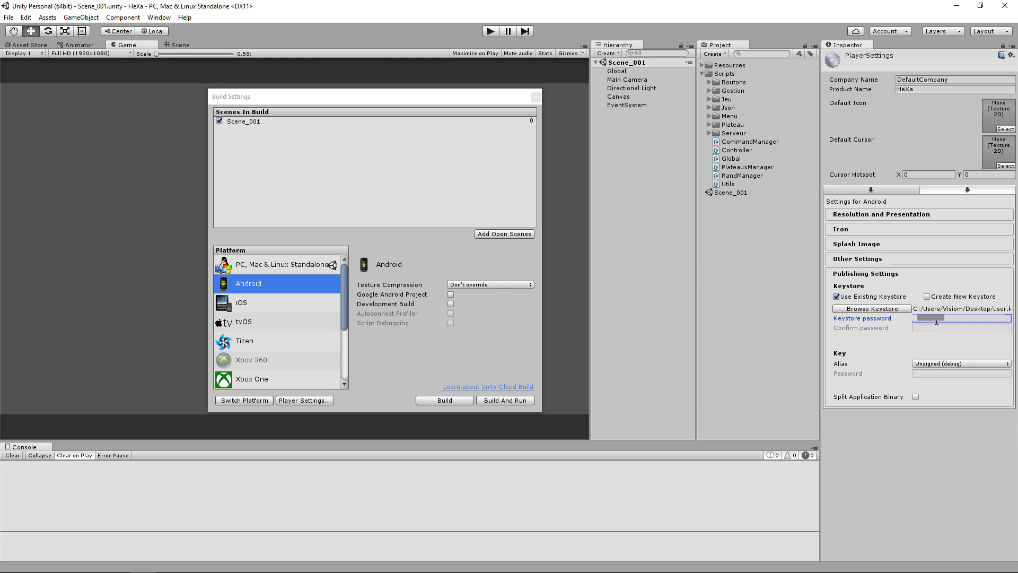
{"action": "key", "text": "Tab"}
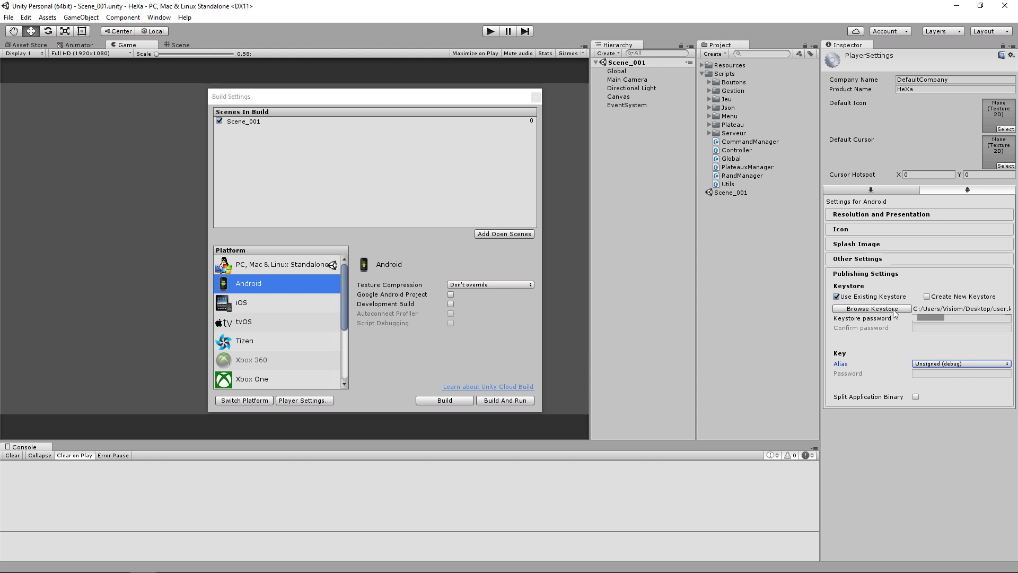
{"action": "left_click", "coordinate": [927, 297]}
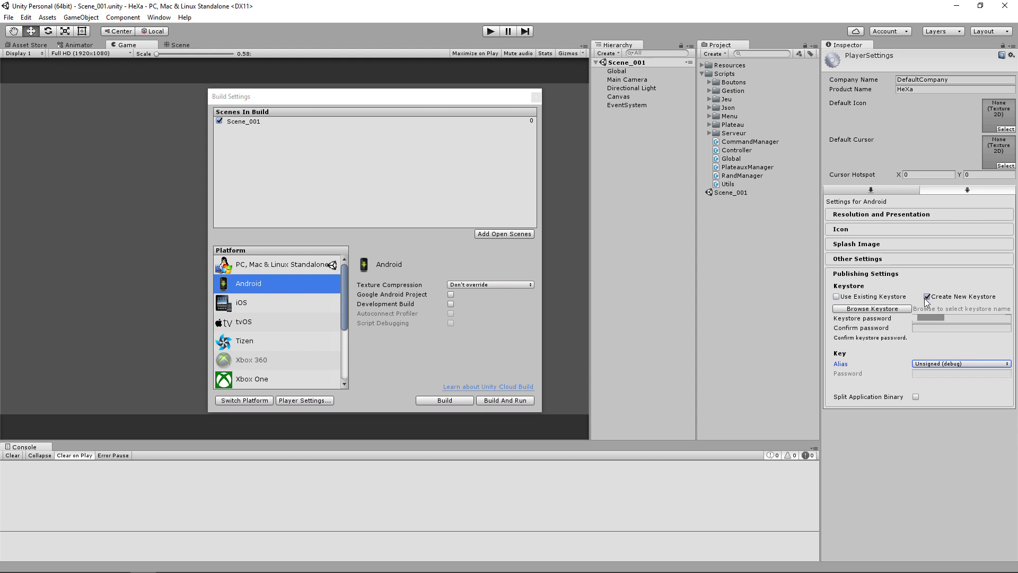
{"action": "left_click", "coordinate": [896, 309]}
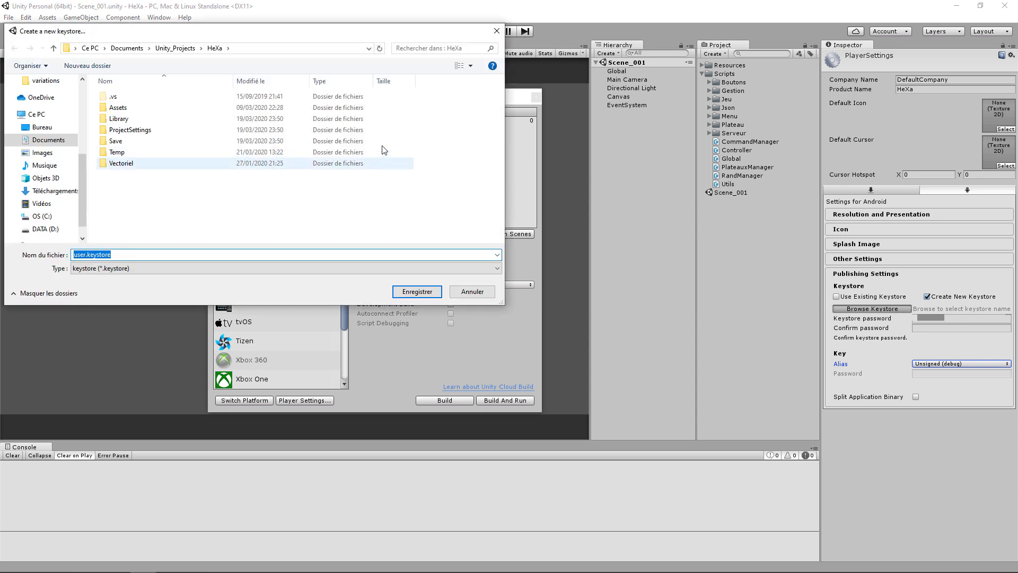
{"action": "left_click", "coordinate": [497, 31]}
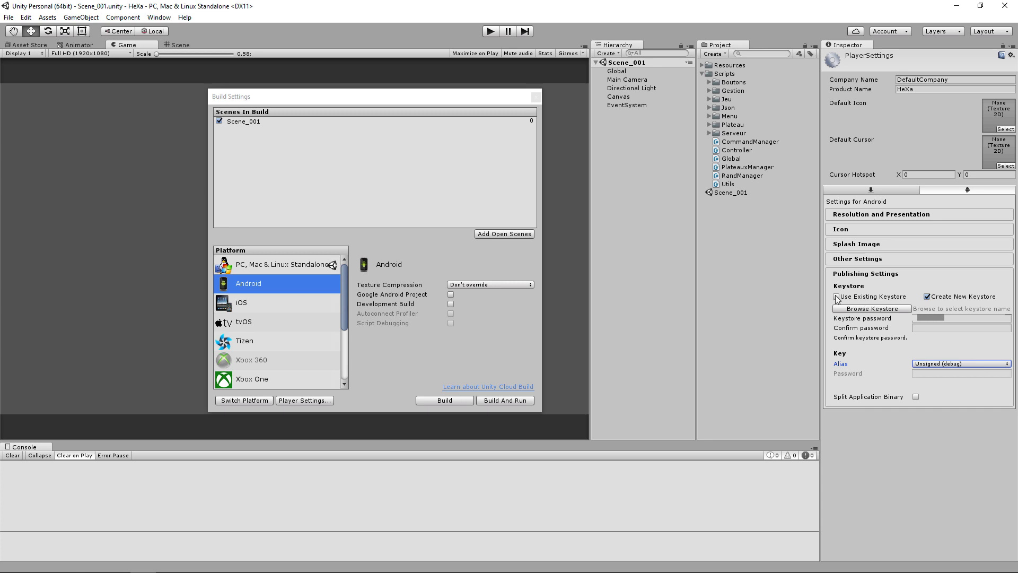
Switch the publishing settings back to Use Existing Keystore and select user.keystore on the desktop again
{"action": "left_click", "coordinate": [837, 297]}
{"action": "left_click", "coordinate": [896, 308]}
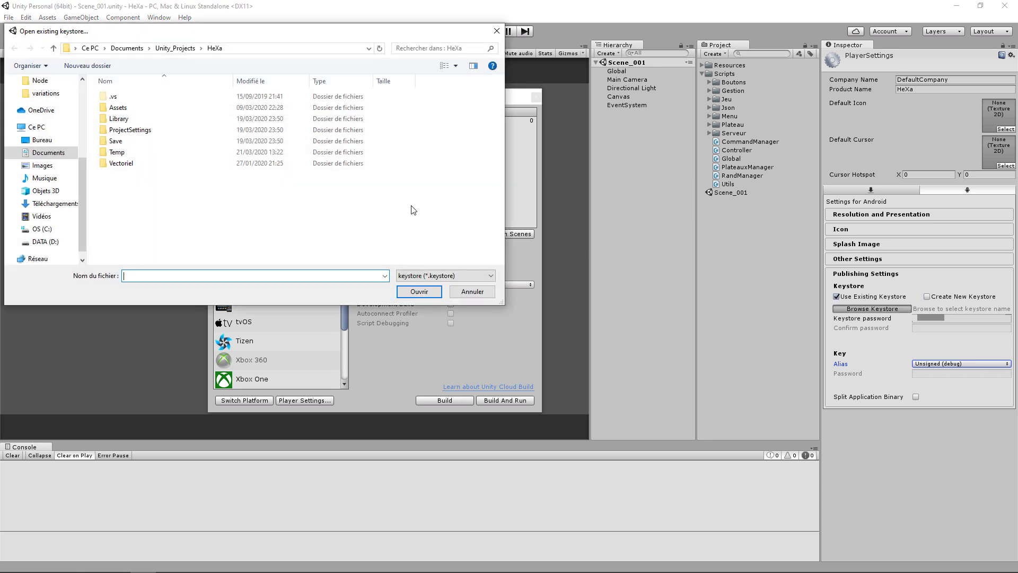
{"action": "left_click", "coordinate": [41, 140]}
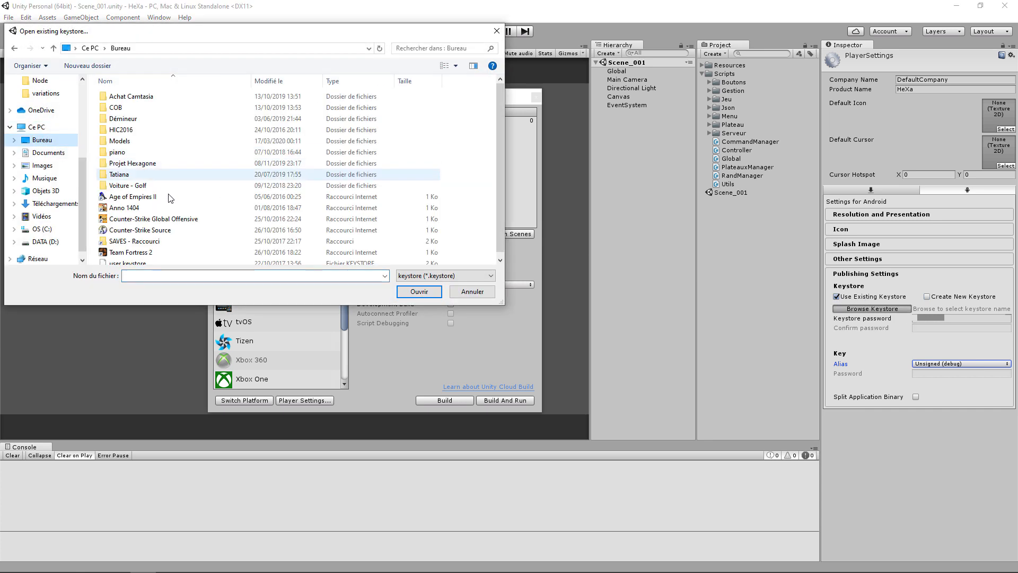
{"action": "double_click", "coordinate": [138, 258]}
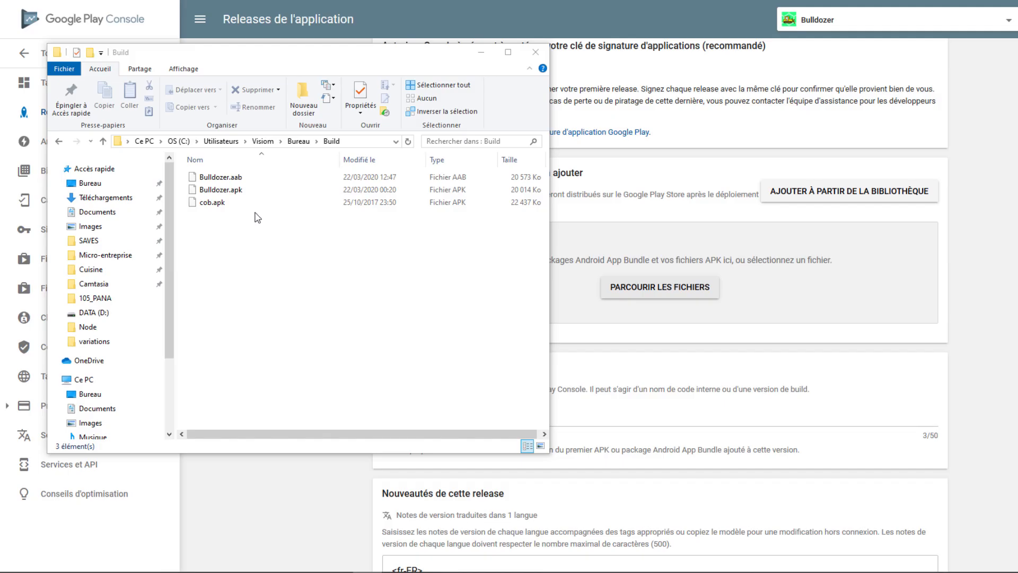
Add Bulldozer.aab from the Build folder to the release's Android App Bundle packages in Google Play Console
{"action": "left_click_drag", "start_coordinate": [220, 177], "coordinate": [655, 265]}
{"action": "left_click", "coordinate": [487, 56]}
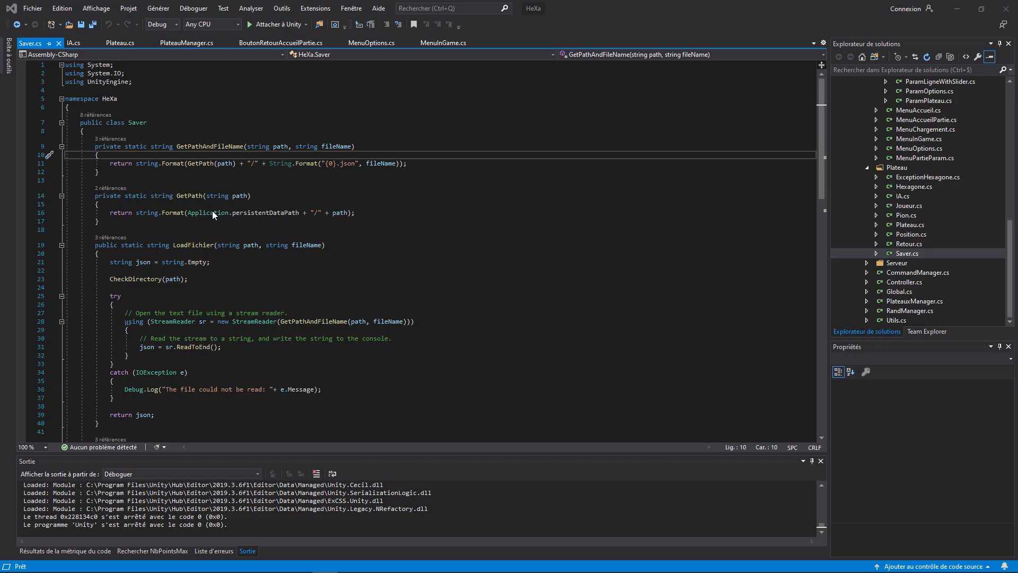
Switch to Visual Studio and highlight Application.persistentDataPath in the GetPath method of Saver.cs
{"action": "left_click_drag", "start_coordinate": [188, 213], "coordinate": [300, 213]}
{"action": "left_click", "coordinate": [274, 211]}
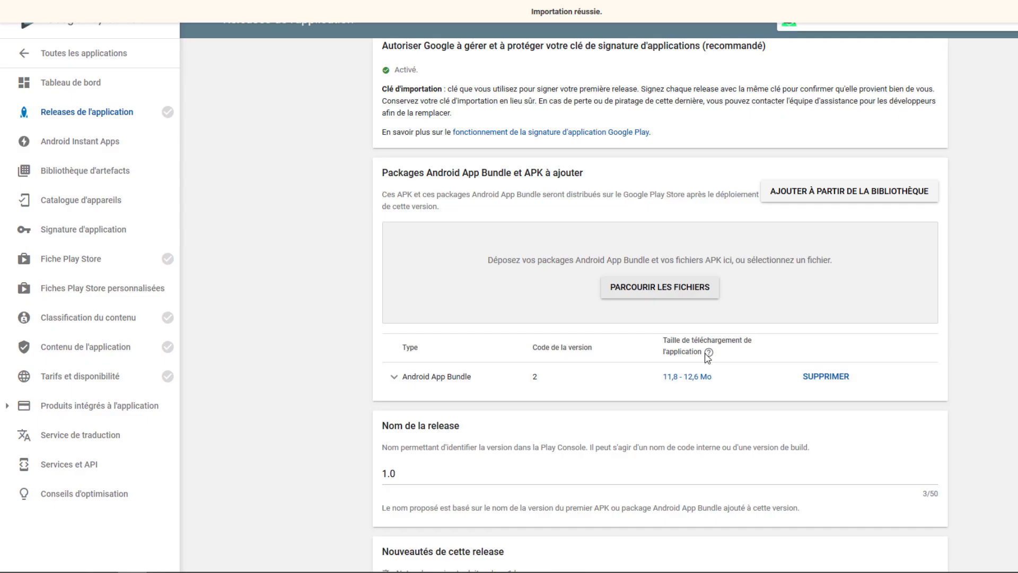
Switch to Google Play Console and examine the uploaded Android App Bundle's details, including compatible devices, API levels and required permissions
{"action": "mouse_move", "coordinate": [709, 353]}
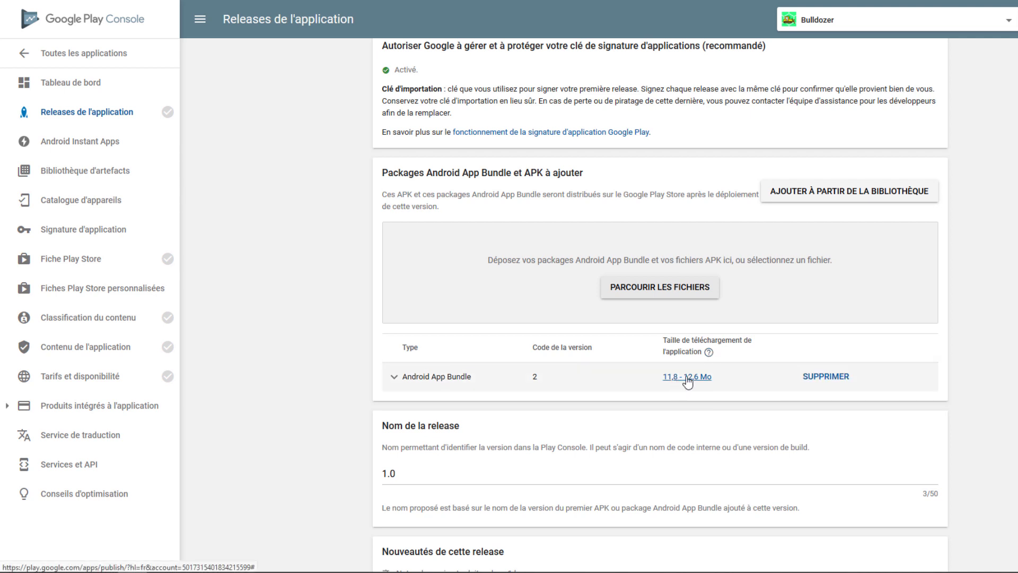
{"action": "left_click", "coordinate": [393, 376]}
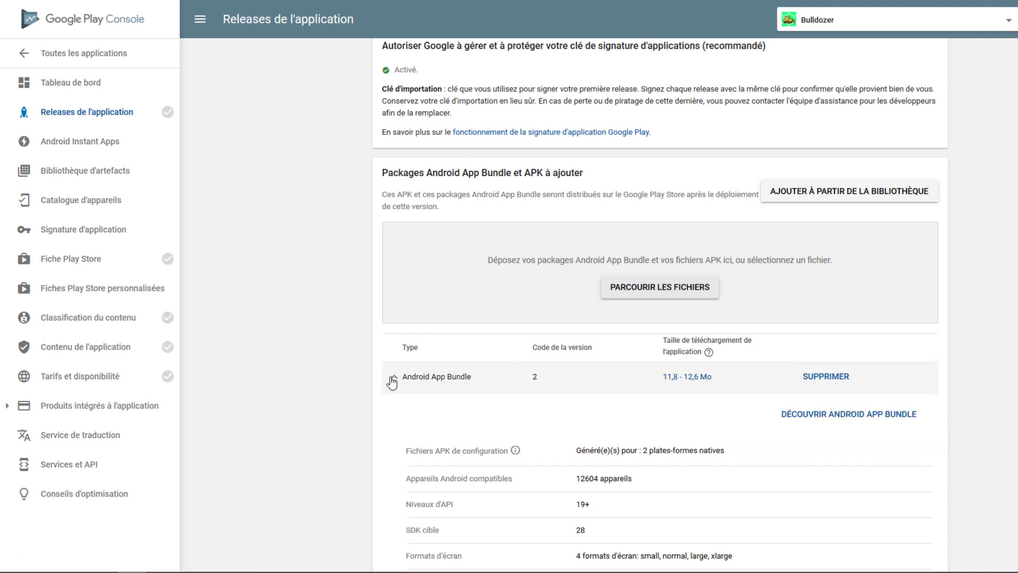
{"action": "scroll", "coordinate": [378, 367], "scroll_direction": "down", "scroll_amount": 3}
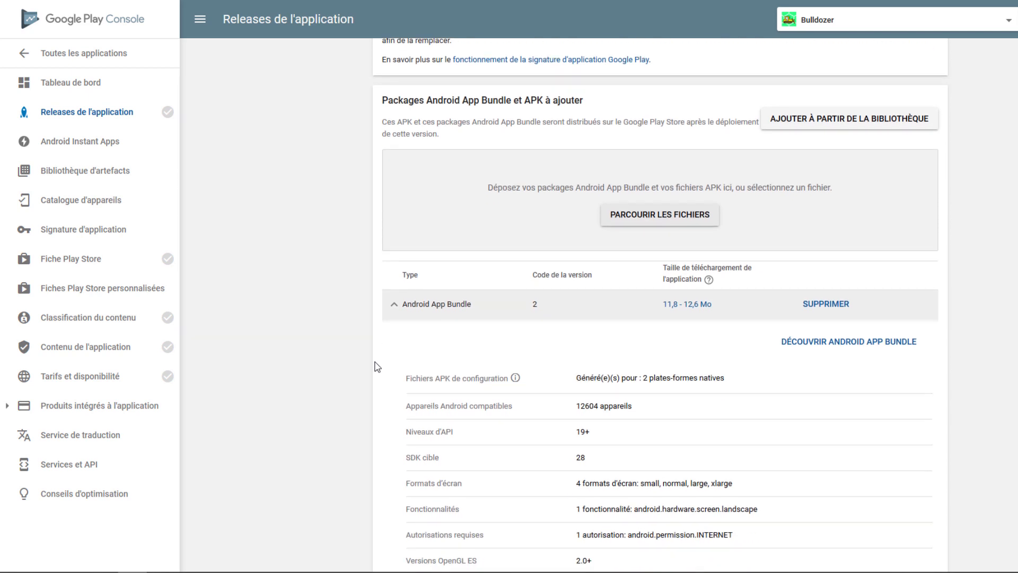
{"action": "scroll", "coordinate": [378, 367], "scroll_direction": "down", "scroll_amount": 1}
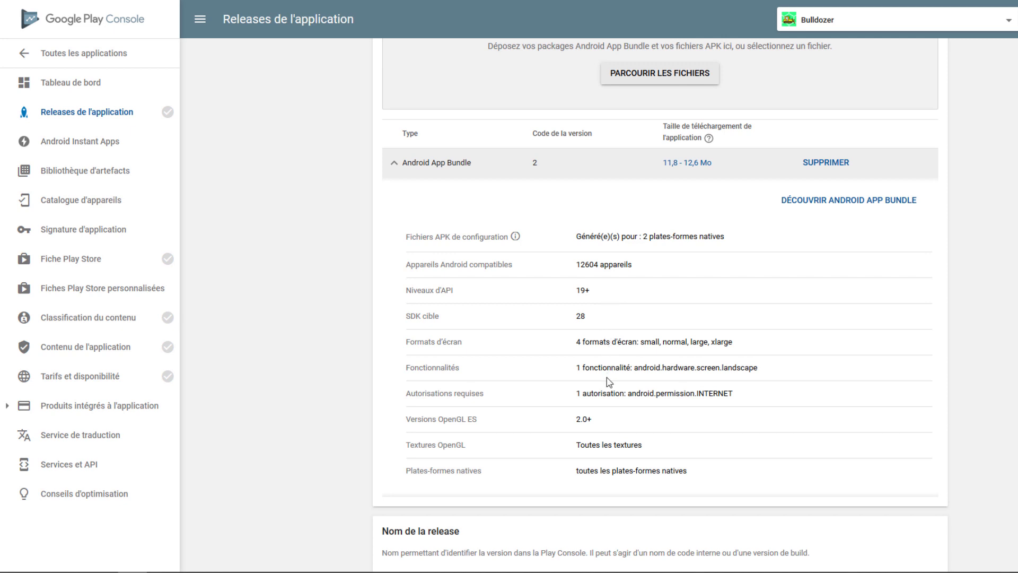
{"action": "scroll", "coordinate": [734, 470], "scroll_direction": "down", "scroll_amount": 1}
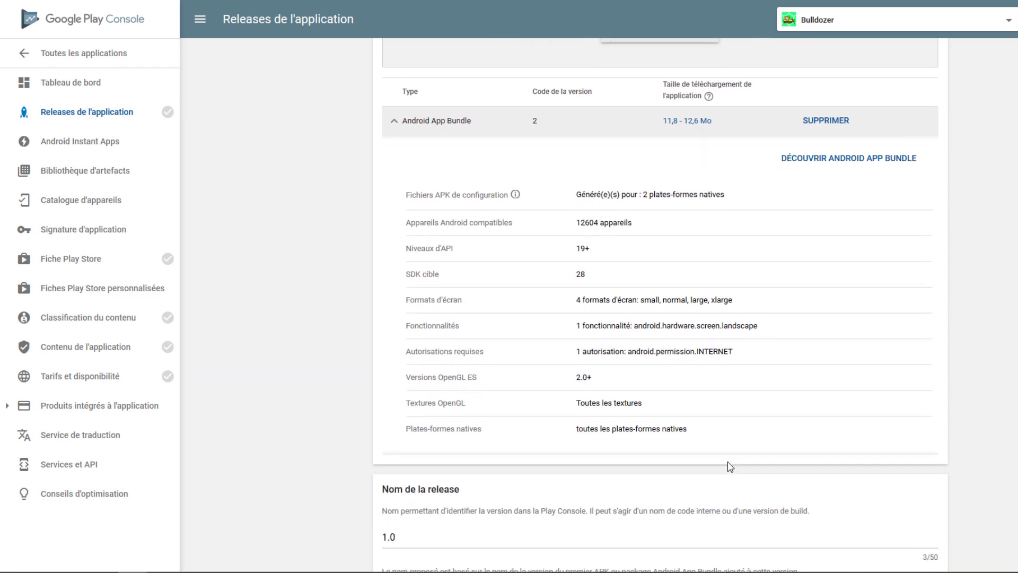
{"action": "scroll", "coordinate": [730, 467], "scroll_direction": "down", "scroll_amount": 1}
{"action": "scroll", "coordinate": [731, 466], "scroll_direction": "up", "scroll_amount": 7}
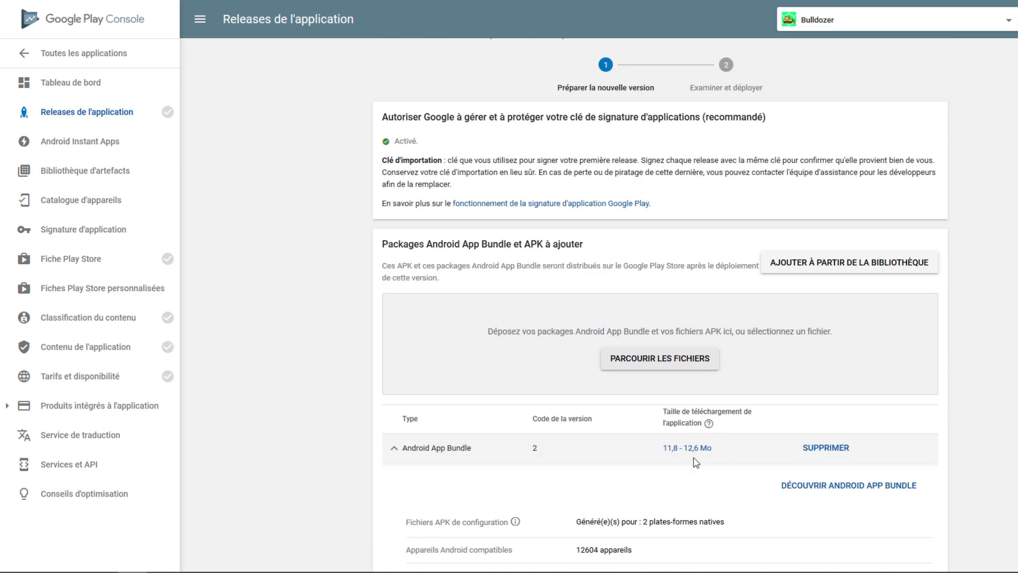
Save the 1.0 alpha release and proceed to its verification page
{"action": "scroll", "coordinate": [694, 463], "scroll_direction": "down", "scroll_amount": 12}
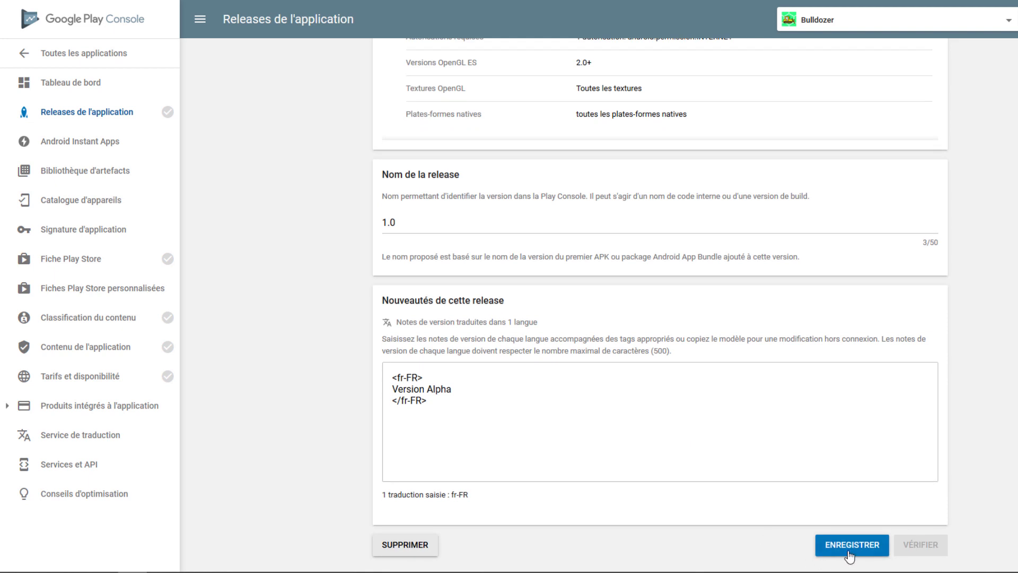
{"action": "left_click", "coordinate": [849, 555]}
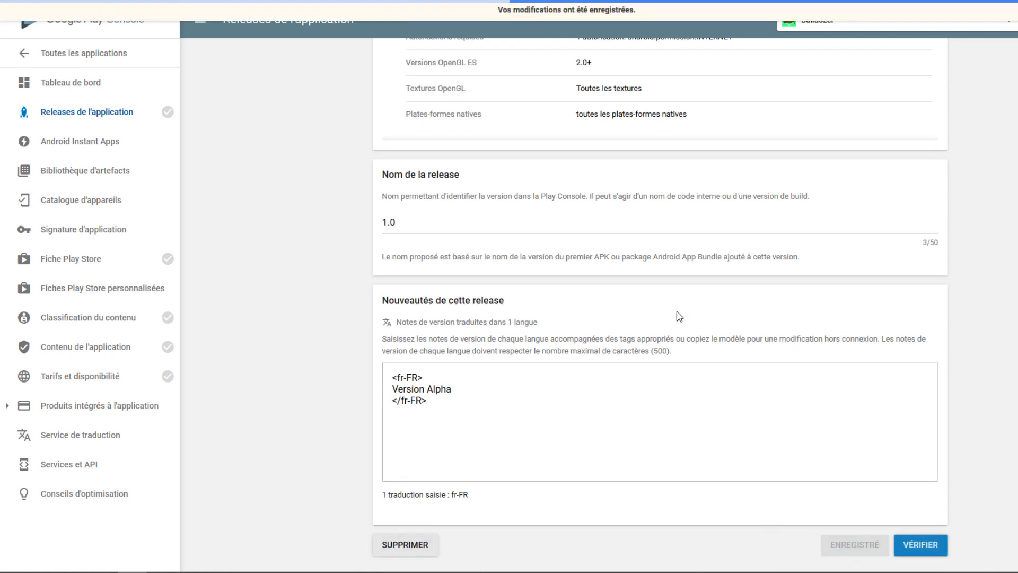
{"action": "left_click", "coordinate": [929, 549]}
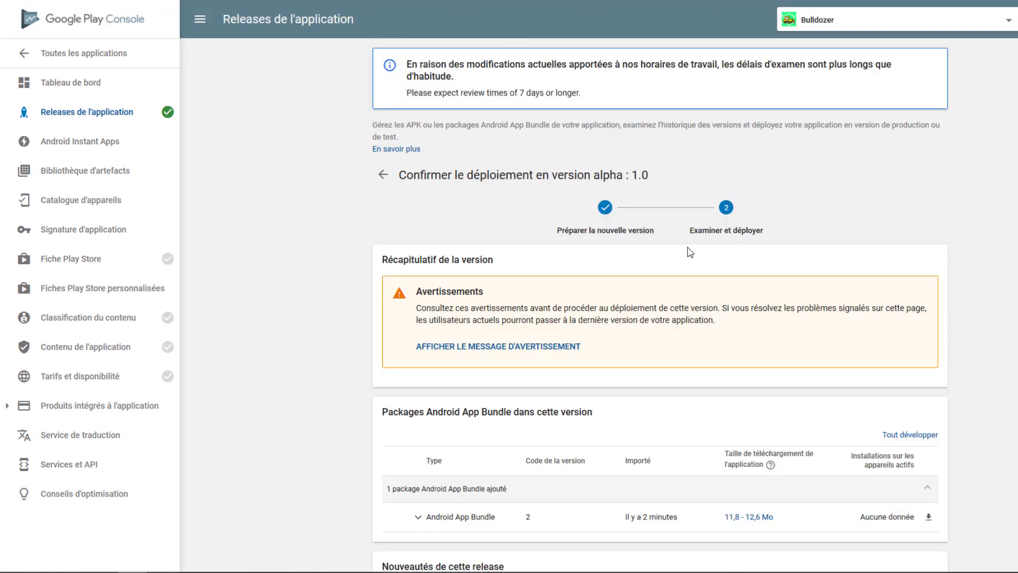
Read the release's warning message and review the summary of its bundle and release notes
{"action": "left_click", "coordinate": [496, 346]}
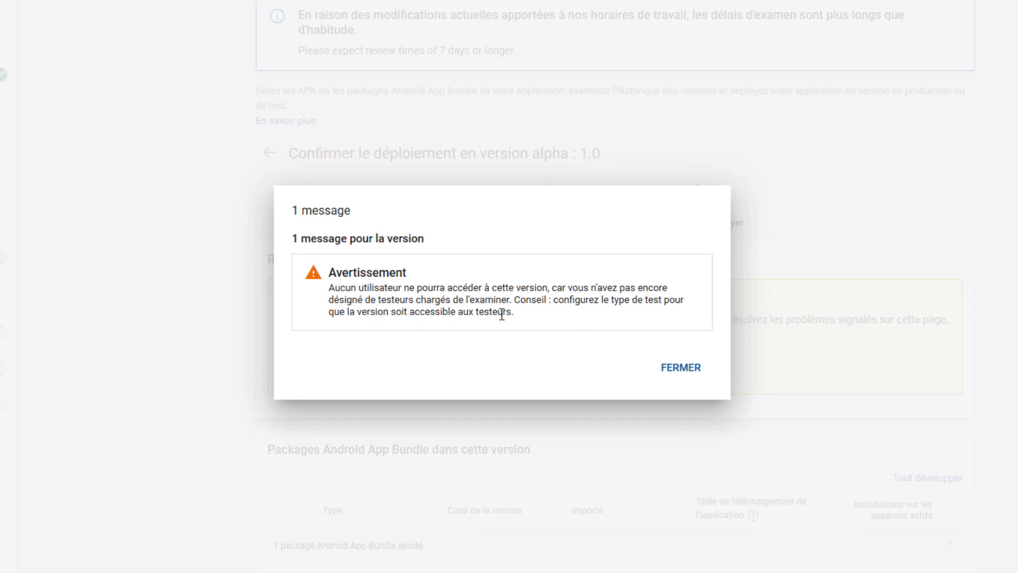
{"action": "left_click", "coordinate": [681, 368]}
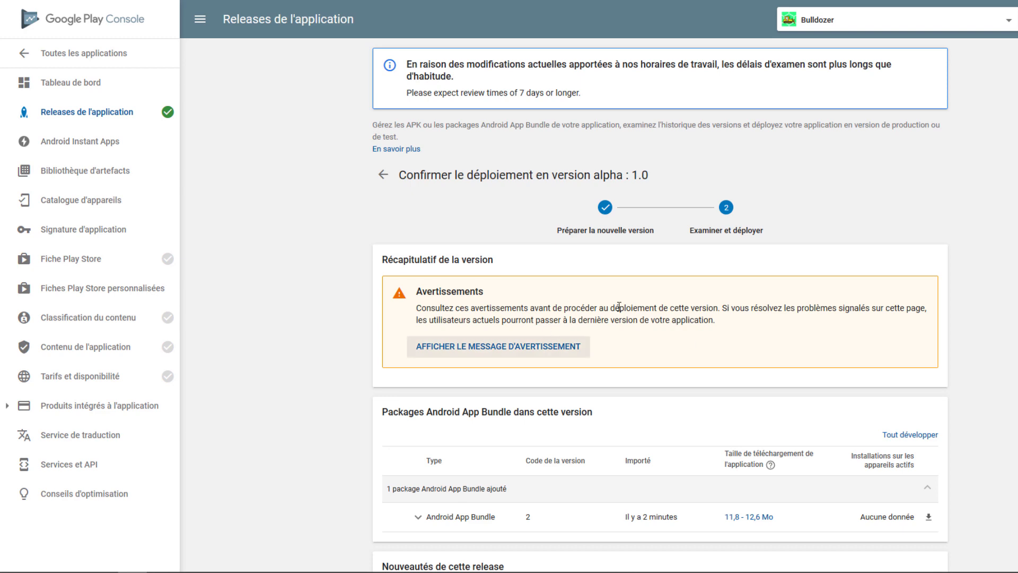
{"action": "scroll", "coordinate": [698, 301], "scroll_direction": "down", "scroll_amount": 3}
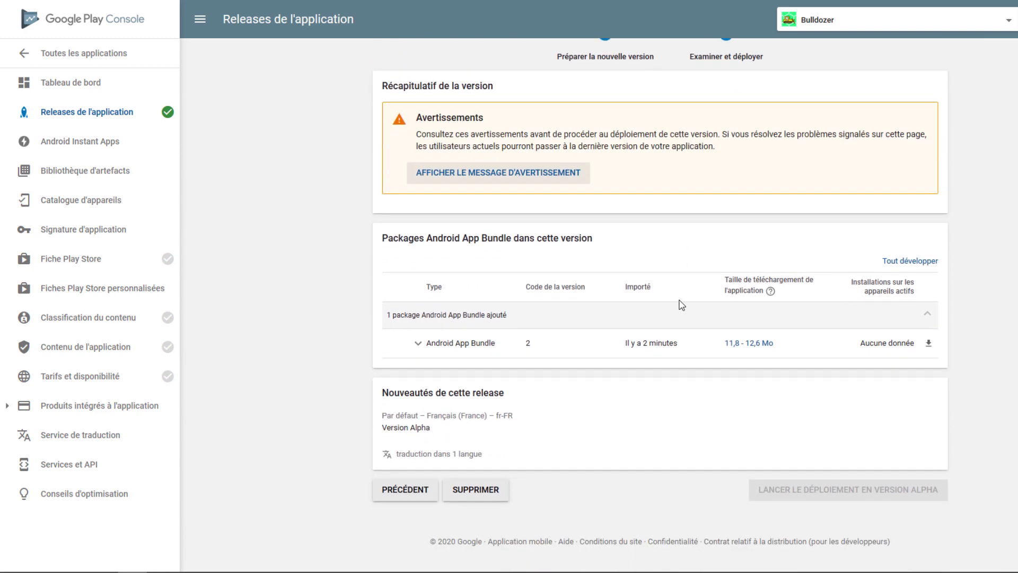
{"action": "scroll", "coordinate": [681, 305], "scroll_direction": "up", "scroll_amount": 3}
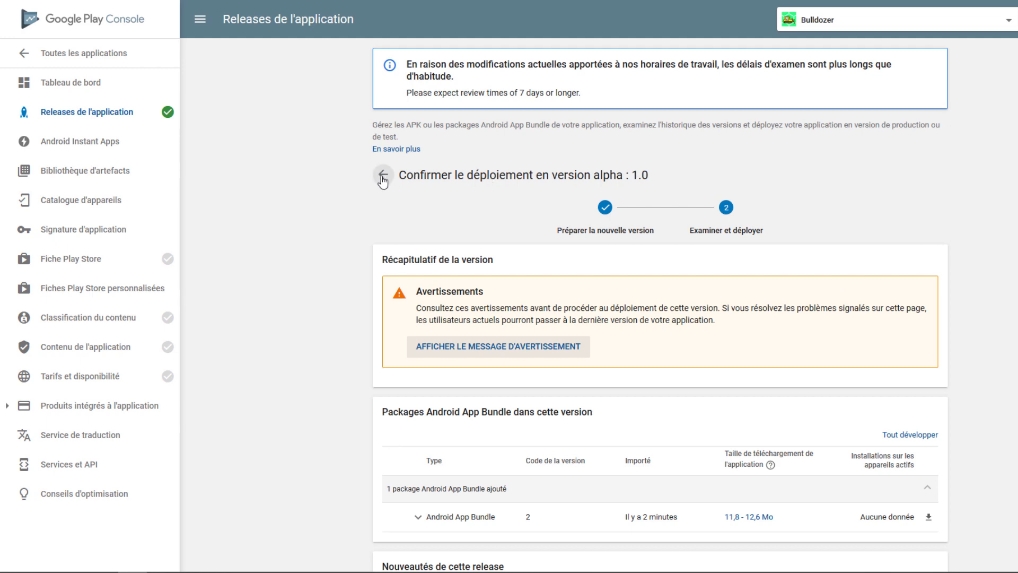
{"action": "scroll", "coordinate": [734, 377], "scroll_direction": "down", "scroll_amount": 3}
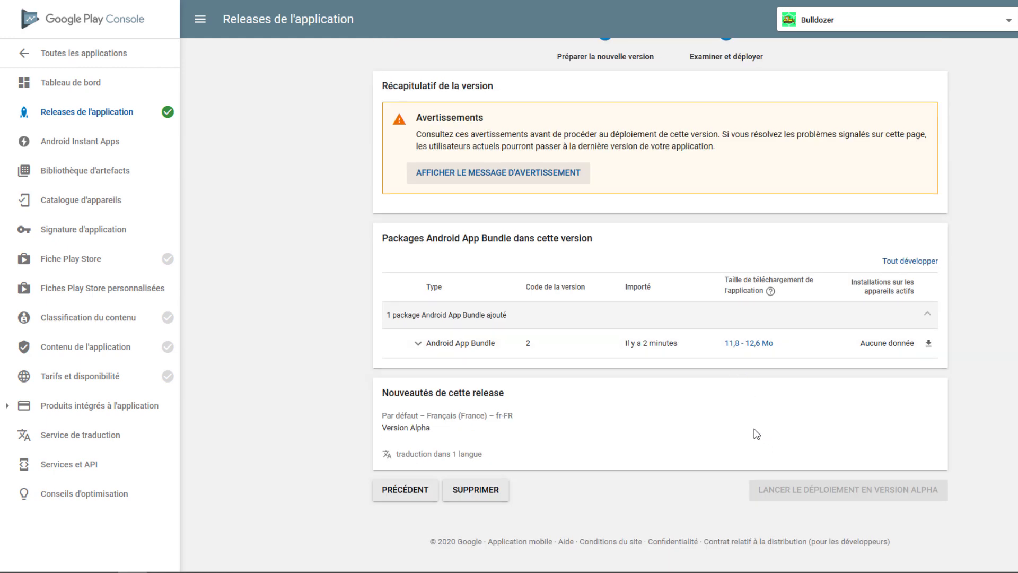
{"action": "scroll", "coordinate": [579, 215], "scroll_direction": "up", "scroll_amount": 3}
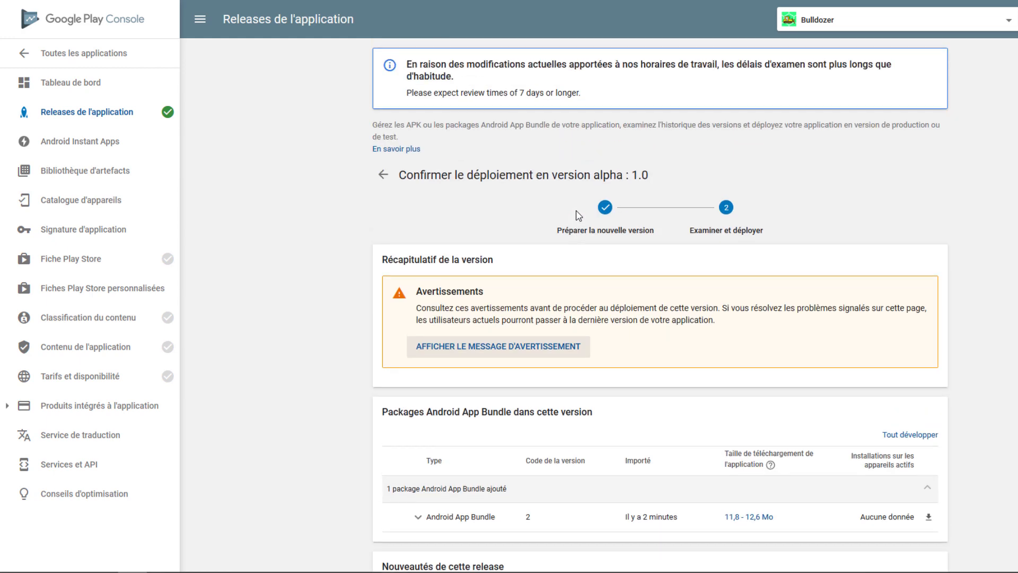
Return to the Alpha track and review the e-mail addresses in the Testeurs Alpha mailing list
{"action": "left_click", "coordinate": [383, 175]}
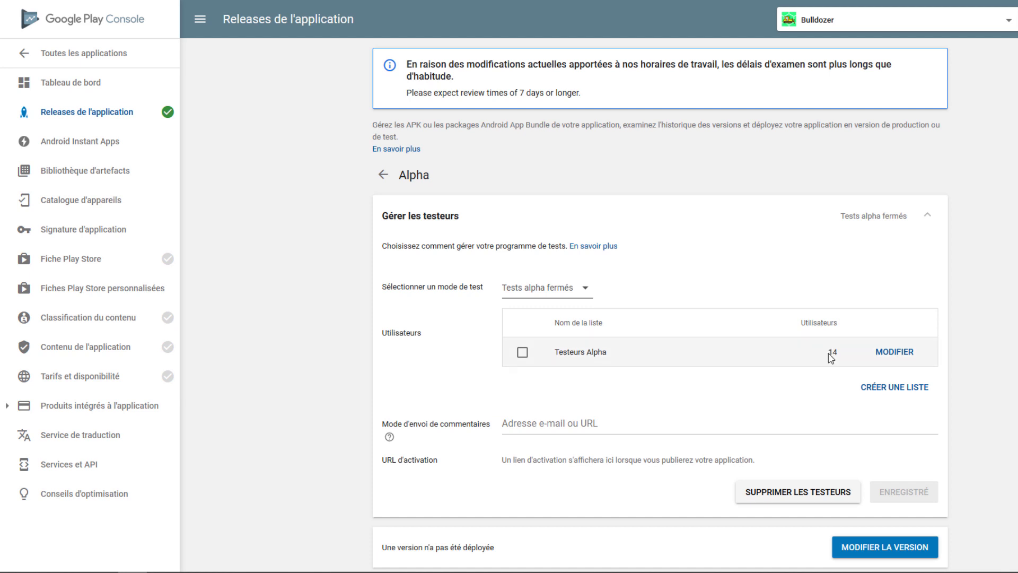
{"action": "left_click", "coordinate": [897, 356]}
{"action": "scroll", "coordinate": [625, 318], "scroll_direction": "down", "scroll_amount": 5}
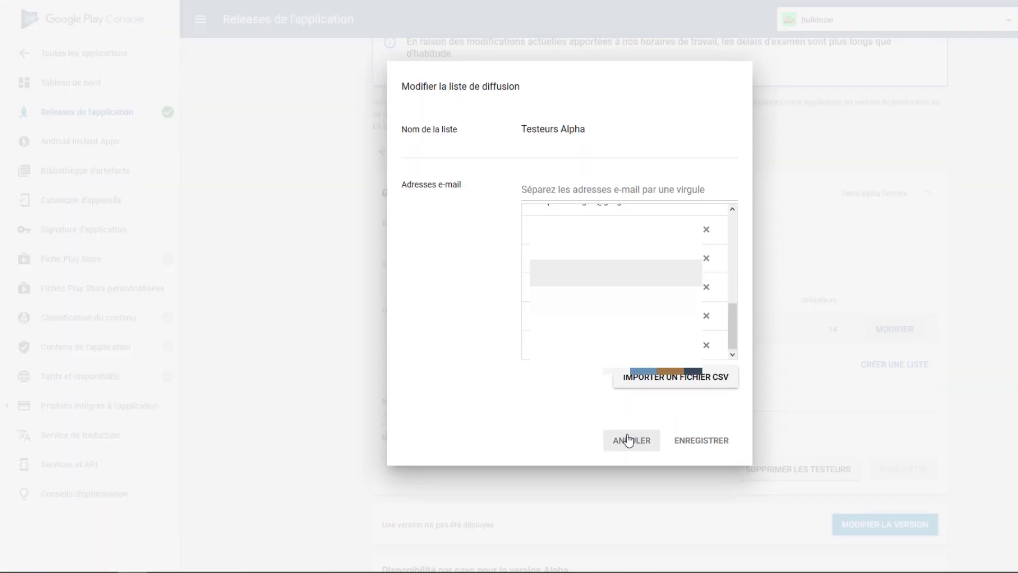
{"action": "left_click", "coordinate": [630, 442]}
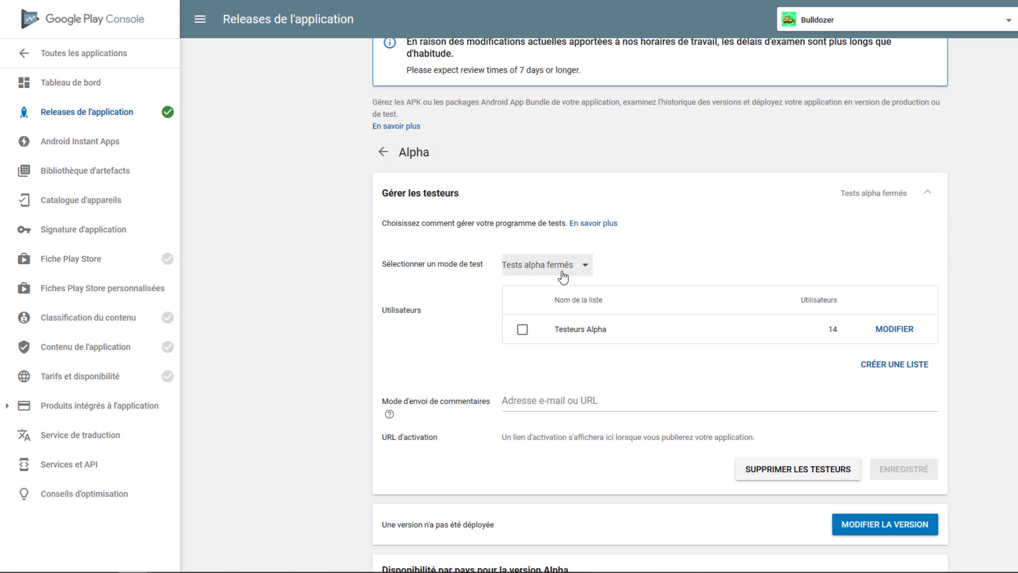
Examine the testers' feedback address field and read its help explanation
{"action": "left_click", "coordinate": [562, 399]}
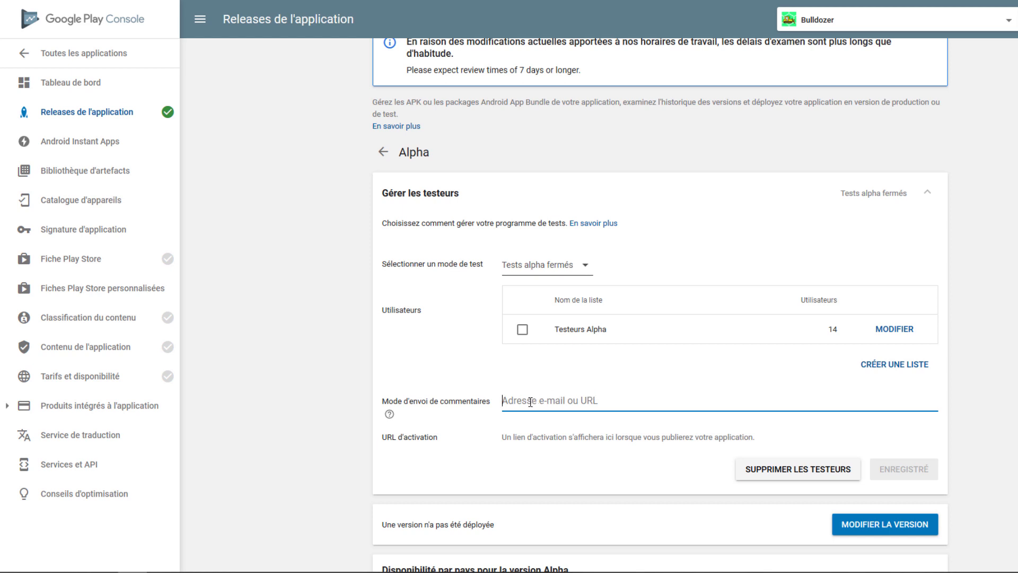
{"action": "mouse_move", "coordinate": [392, 417]}
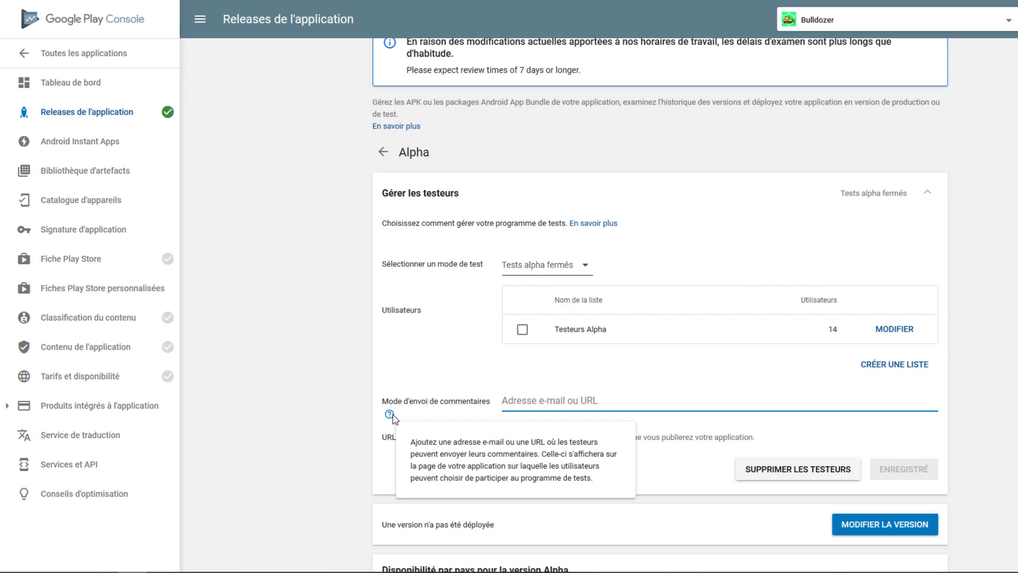
{"action": "left_click", "coordinate": [322, 400]}
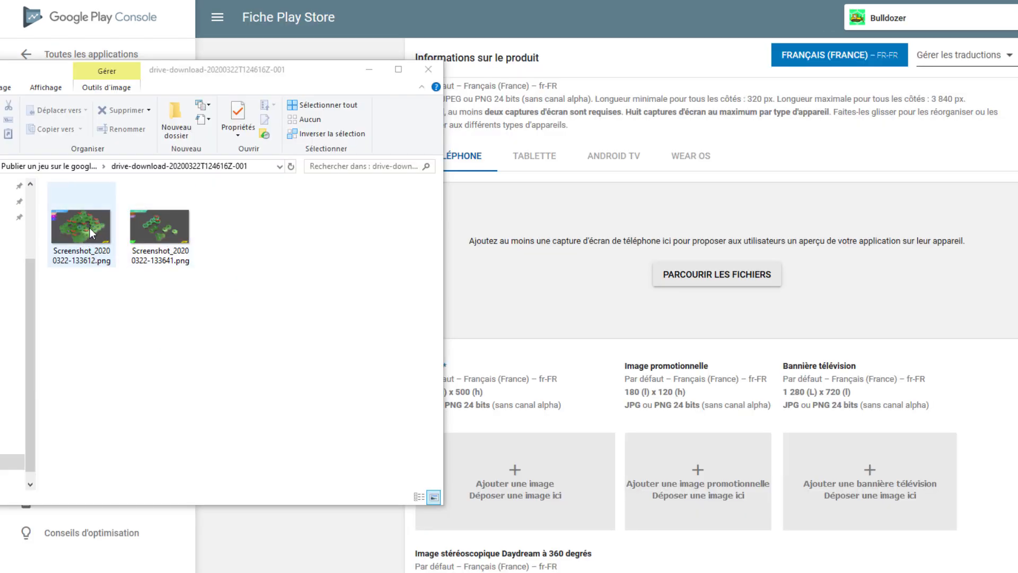
Add Screenshot_20200322-133612.png and Screenshot_20200322-133641.png to the store listing's phone screenshots and close the file folder
{"action": "left_click_drag", "start_coordinate": [92, 232], "coordinate": [562, 262]}
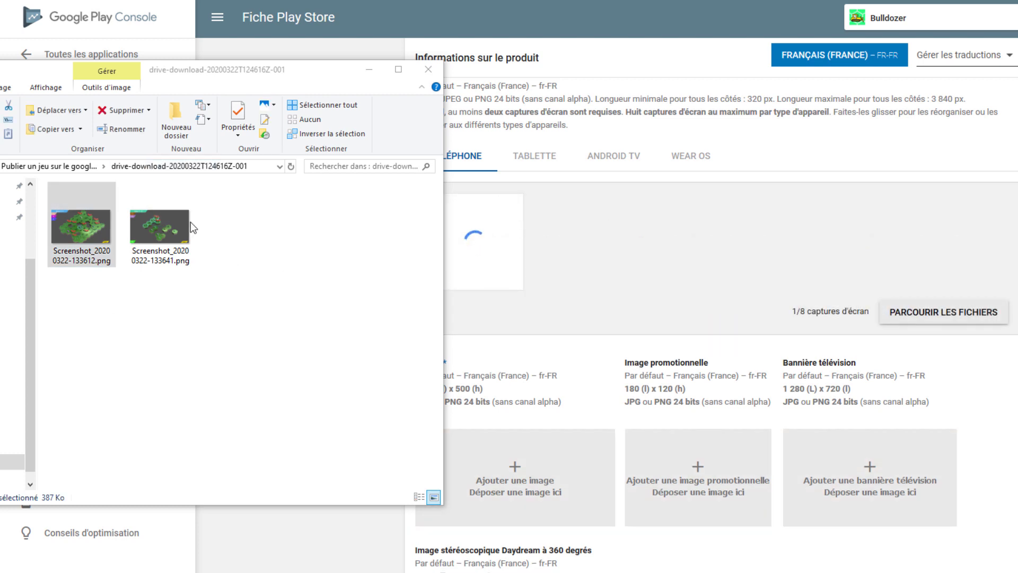
{"action": "left_click_drag", "start_coordinate": [154, 224], "coordinate": [588, 261]}
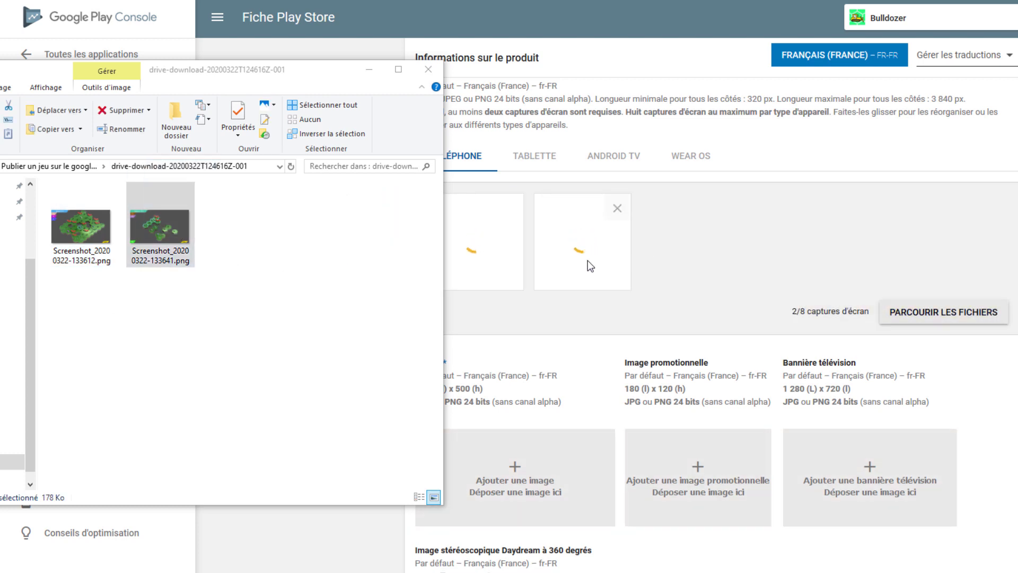
{"action": "left_click", "coordinate": [429, 70]}
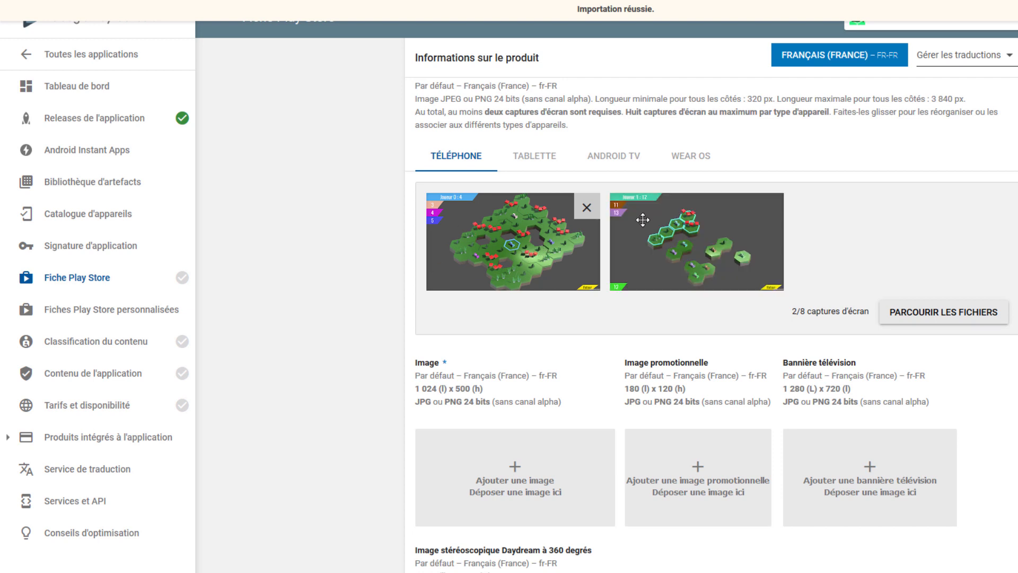
Examine the store listing's graphic asset slots and highlight the required dimensions of the mandatory Image
{"action": "scroll", "coordinate": [443, 272], "scroll_direction": "down", "scroll_amount": 3}
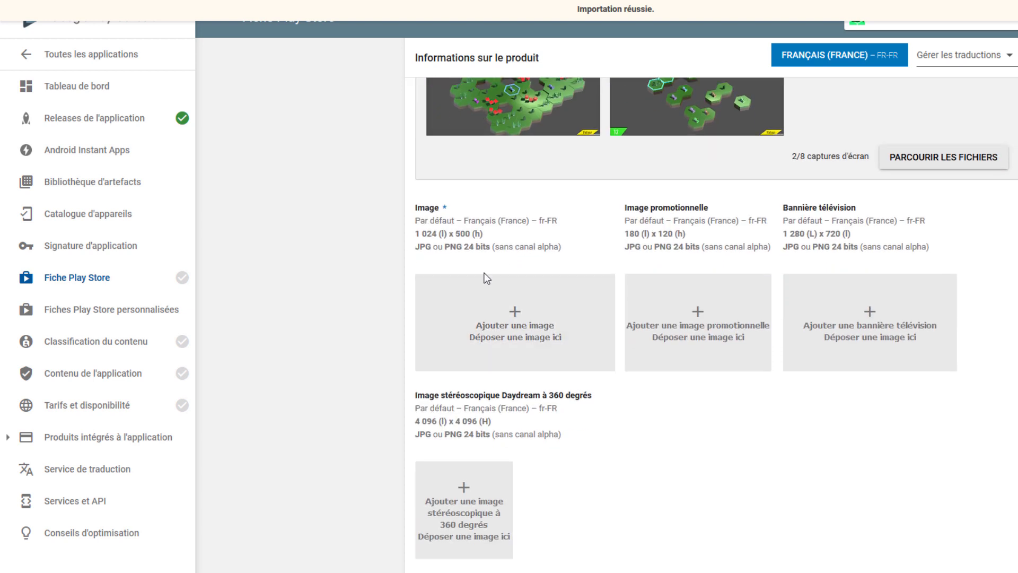
{"action": "left_click_drag", "start_coordinate": [483, 237], "coordinate": [405, 238]}
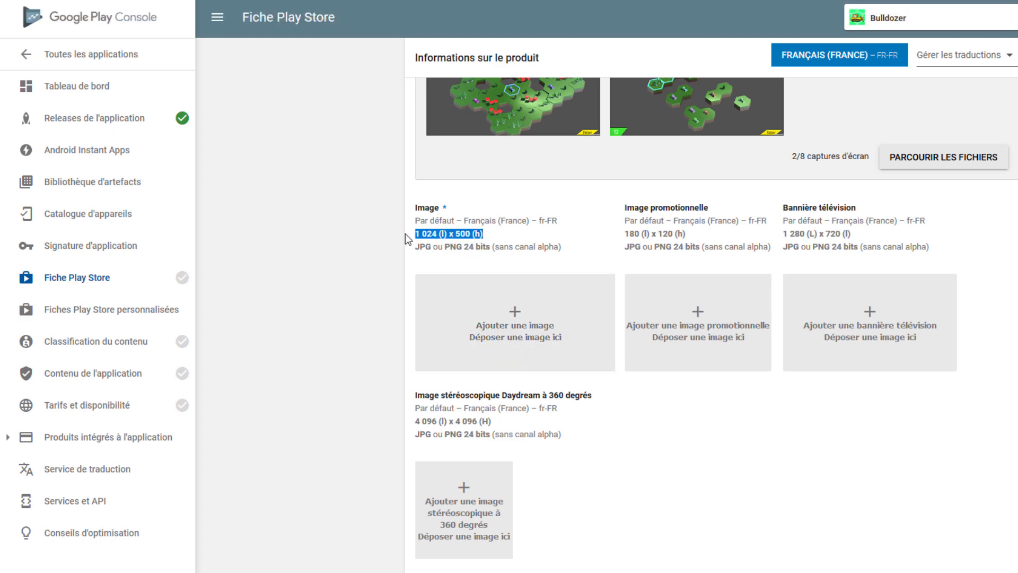
{"action": "left_click", "coordinate": [506, 233]}
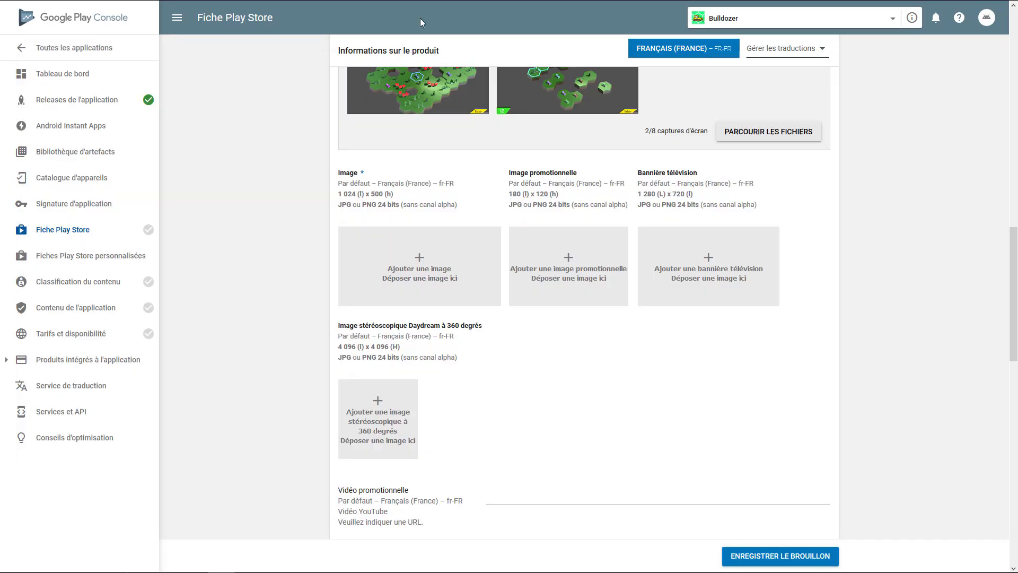
{"action": "left_click_drag", "start_coordinate": [483, 234], "coordinate": [415, 234]}
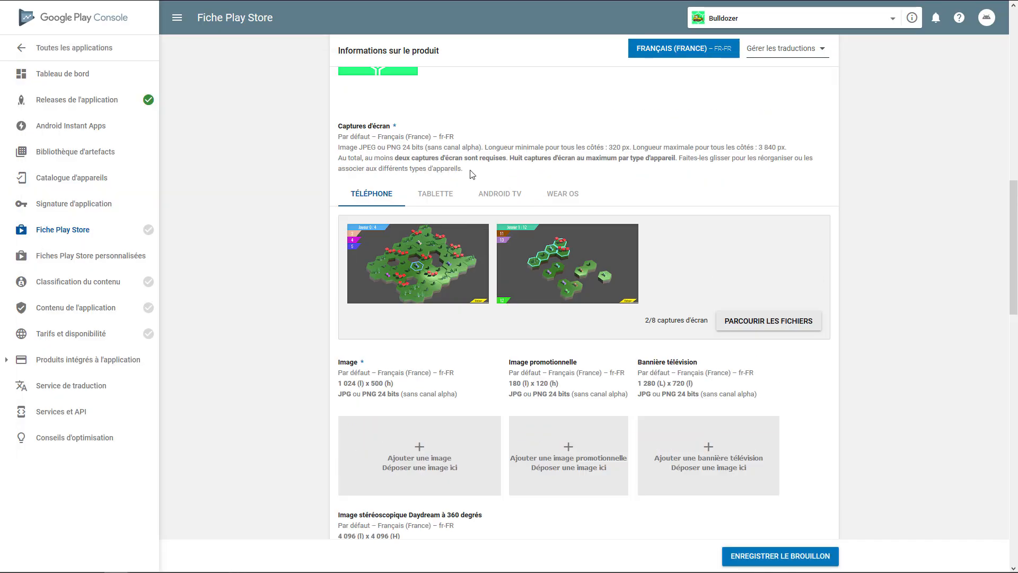
{"action": "scroll", "coordinate": [472, 319], "scroll_direction": "down", "scroll_amount": 1}
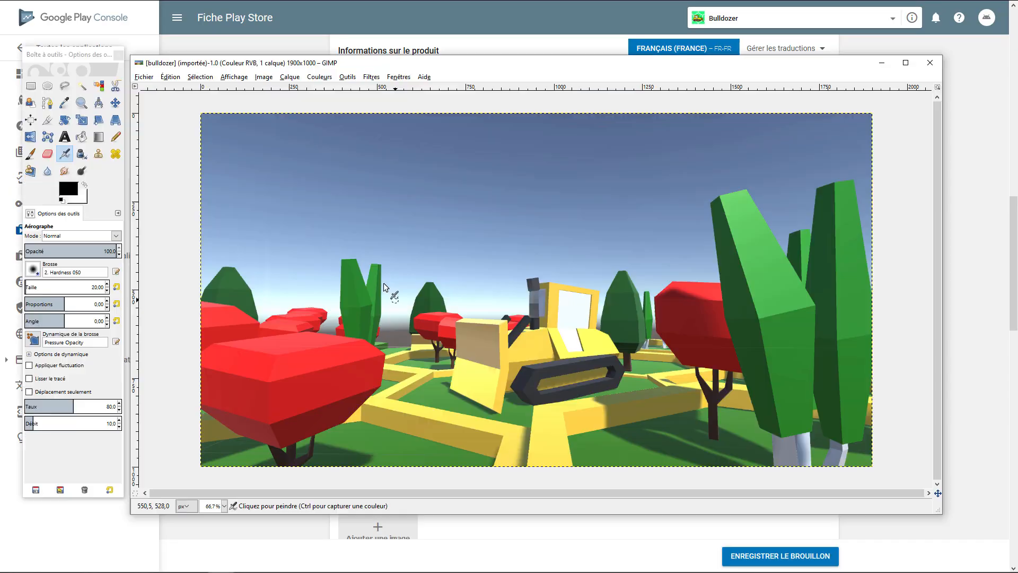
In GIMP, scale the bulldozer image to a width of 1024 px
{"action": "left_click", "coordinate": [170, 78]}
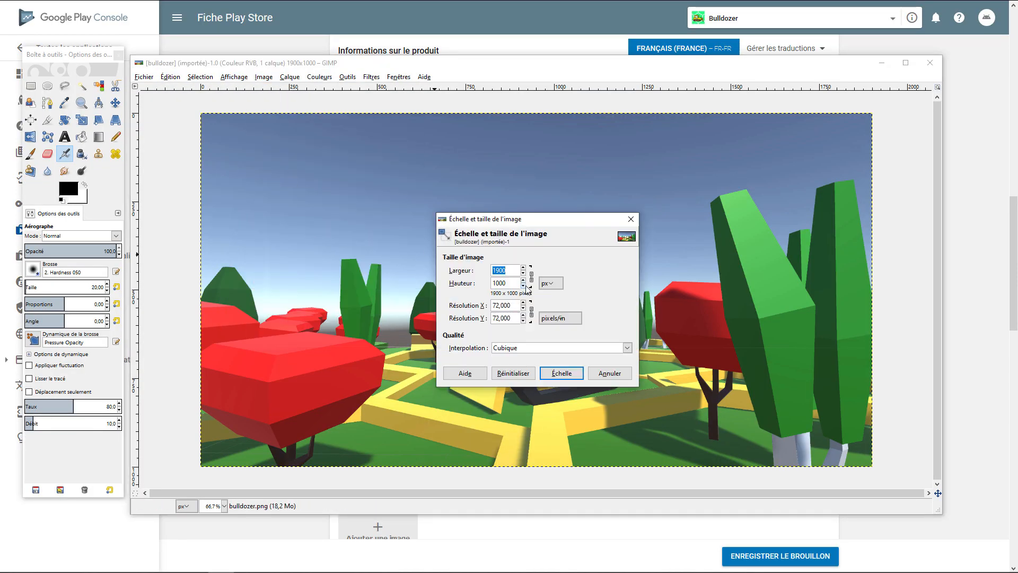
{"action": "type", "text": "1024"}
{"action": "key", "text": "Return"}
Resize the image's canvas to 1024 x 500 px with the picture centred
{"action": "left_click", "coordinate": [234, 77]}
{"action": "mouse_move", "coordinate": [264, 77]}
{"action": "left_click", "coordinate": [288, 125]}
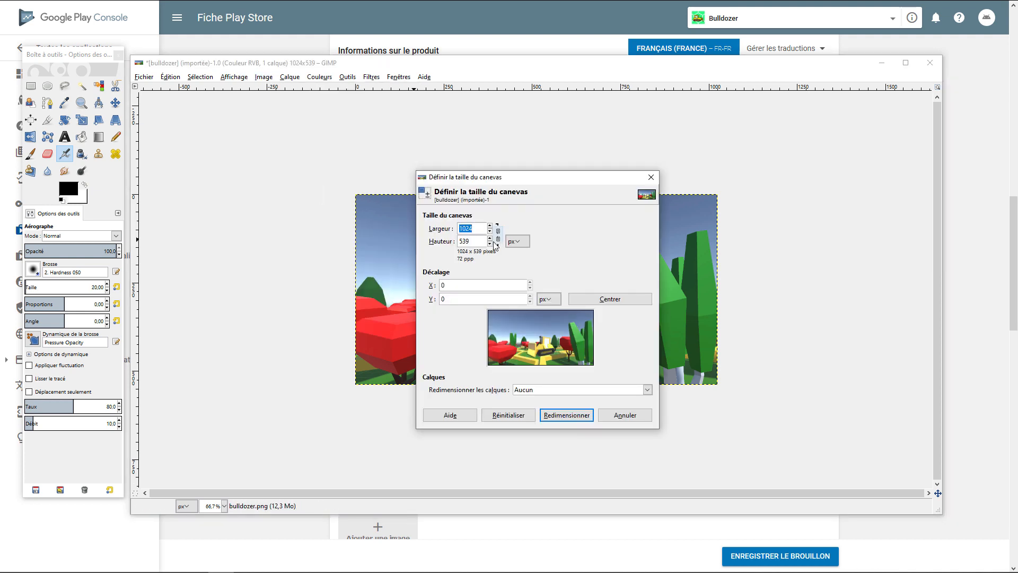
{"action": "left_click_drag", "start_coordinate": [482, 241], "coordinate": [457, 241]}
{"action": "type", "text": "500"}
{"action": "left_click", "coordinate": [530, 301]}
{"action": "left_click", "coordinate": [595, 300]}
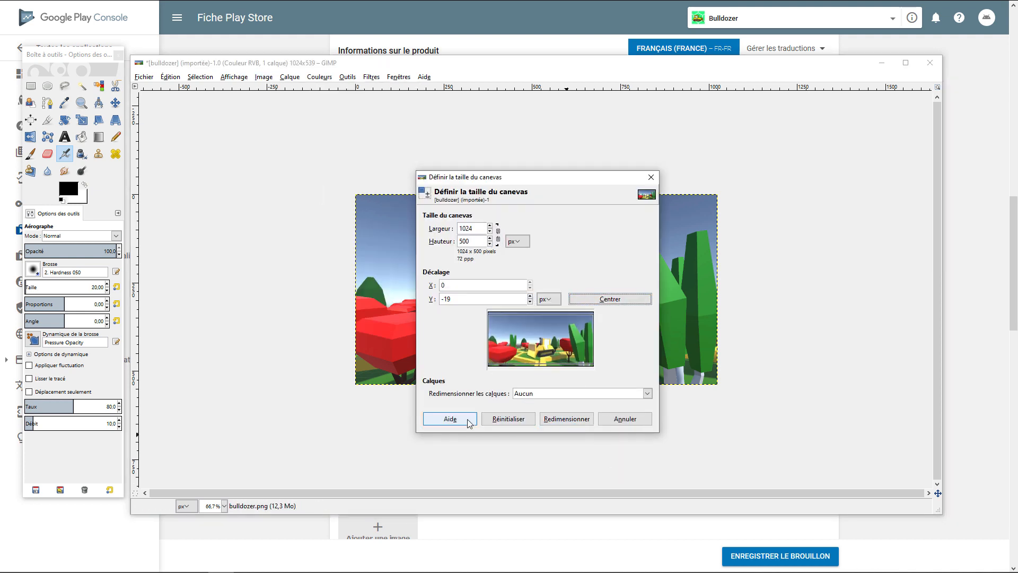
{"action": "left_click", "coordinate": [565, 419]}
Export the resized image as bulldozer- banner-gps.png and add it to the mandatory Image slot of the store listing
{"action": "left_click", "coordinate": [143, 77]}
{"action": "left_click", "coordinate": [183, 173]}
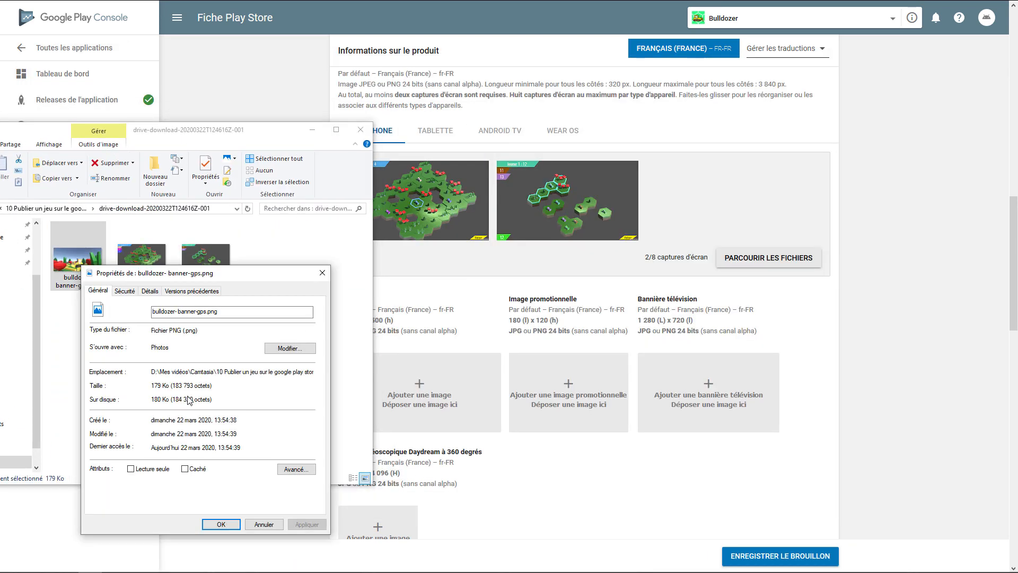
{"action": "left_click", "coordinate": [221, 524]}
{"action": "left_click_drag", "start_coordinate": [77, 254], "coordinate": [419, 393]}
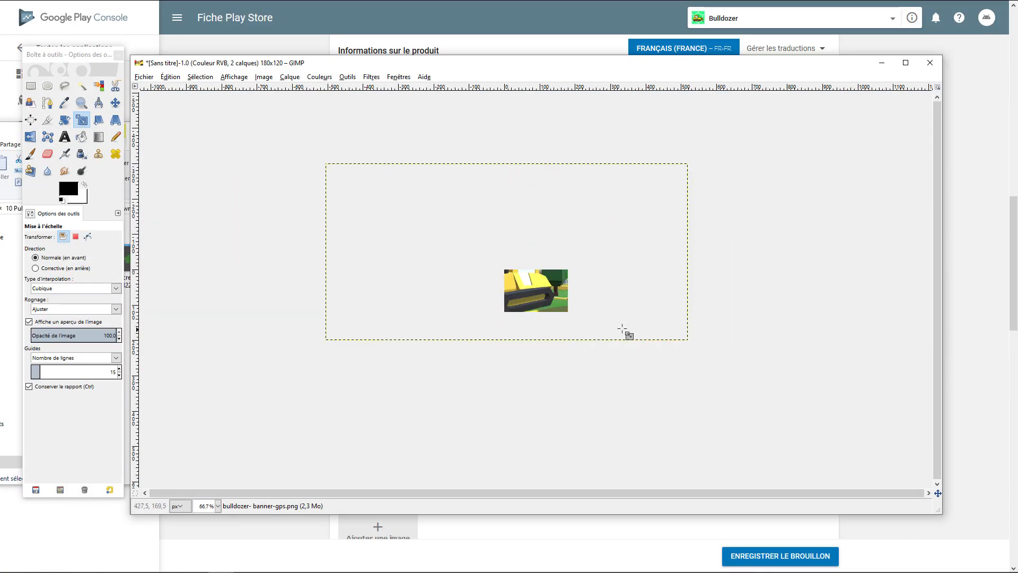
In GIMP, scale down the banner layer and position it so the bulldozer scene fills the 180 x 120 px canvas
{"action": "left_click_drag", "start_coordinate": [625, 334], "coordinate": [534, 288]}
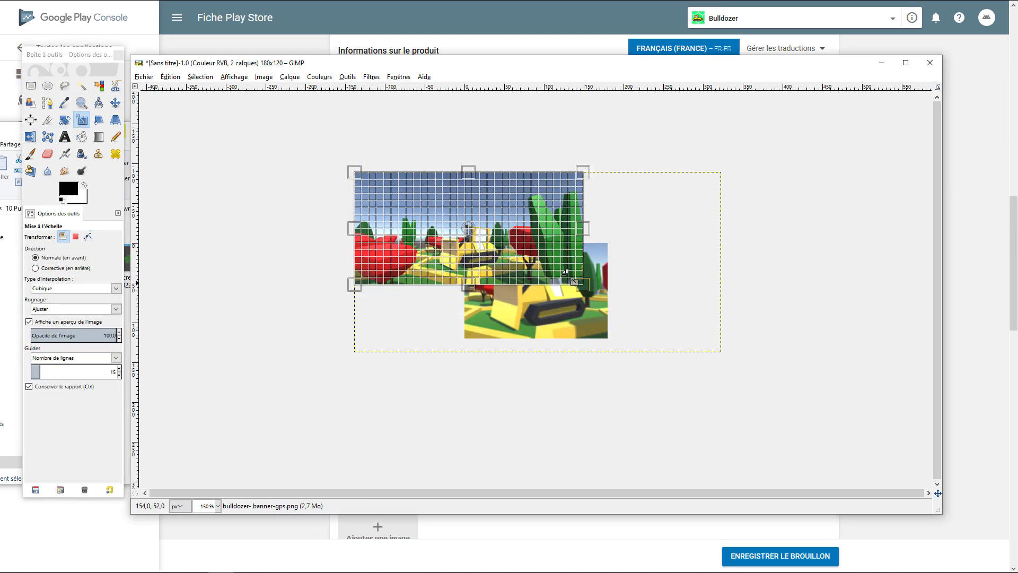
{"action": "left_click_drag", "start_coordinate": [580, 277], "coordinate": [546, 265]}
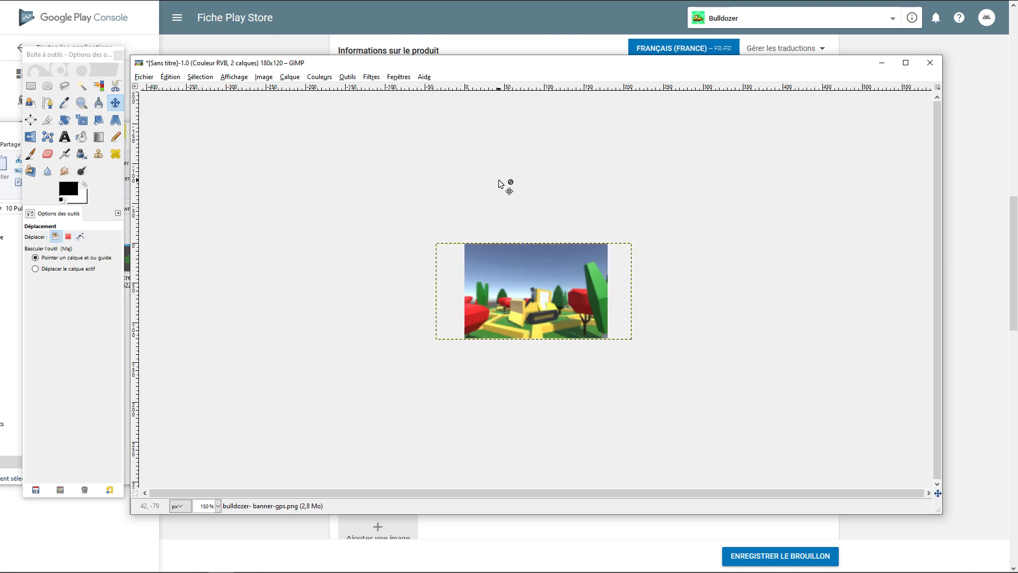
Export the 180 x 120 px picture and add it to the store listing's promotional image slot
{"action": "left_click", "coordinate": [144, 77]}
{"action": "left_click", "coordinate": [154, 232]}
{"action": "left_click", "coordinate": [144, 76]}
{"action": "left_click", "coordinate": [154, 231]}
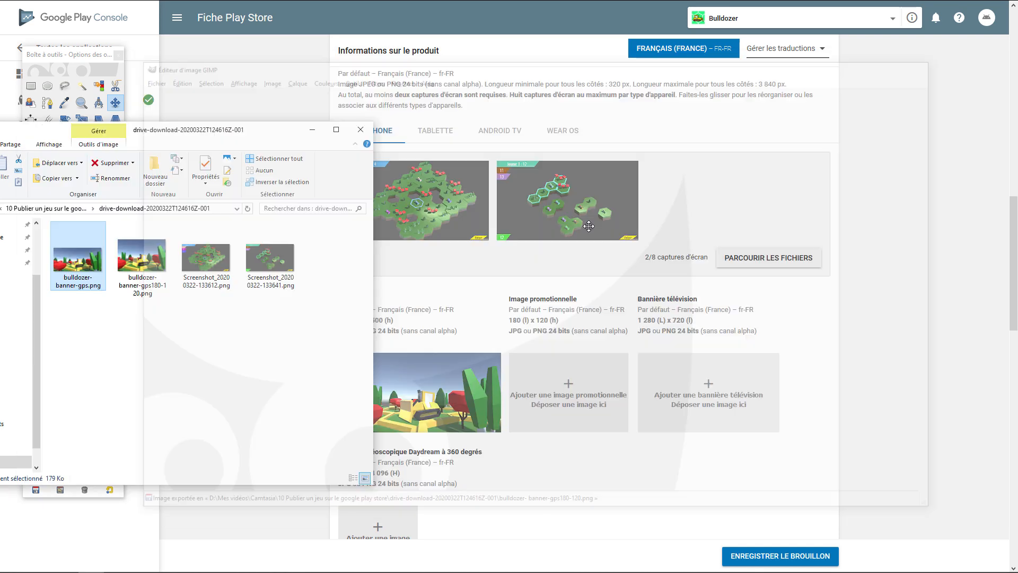
{"action": "left_click_drag", "start_coordinate": [142, 260], "coordinate": [569, 393]}
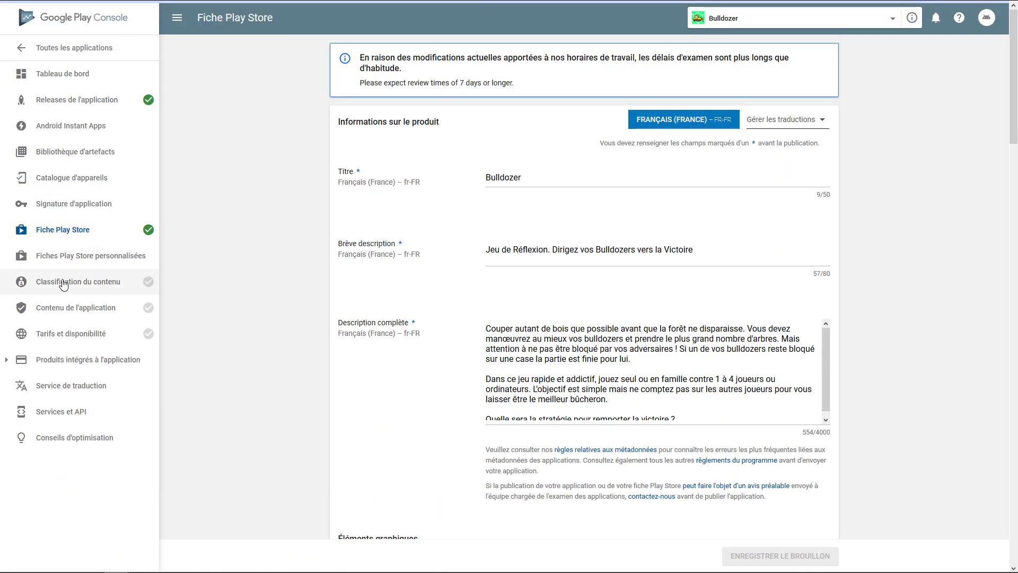
Open the content rating section and review the game questionnaire's answers from violence through to the miscellaneous questions
{"action": "left_click", "coordinate": [63, 282]}
{"action": "left_click", "coordinate": [772, 186]}
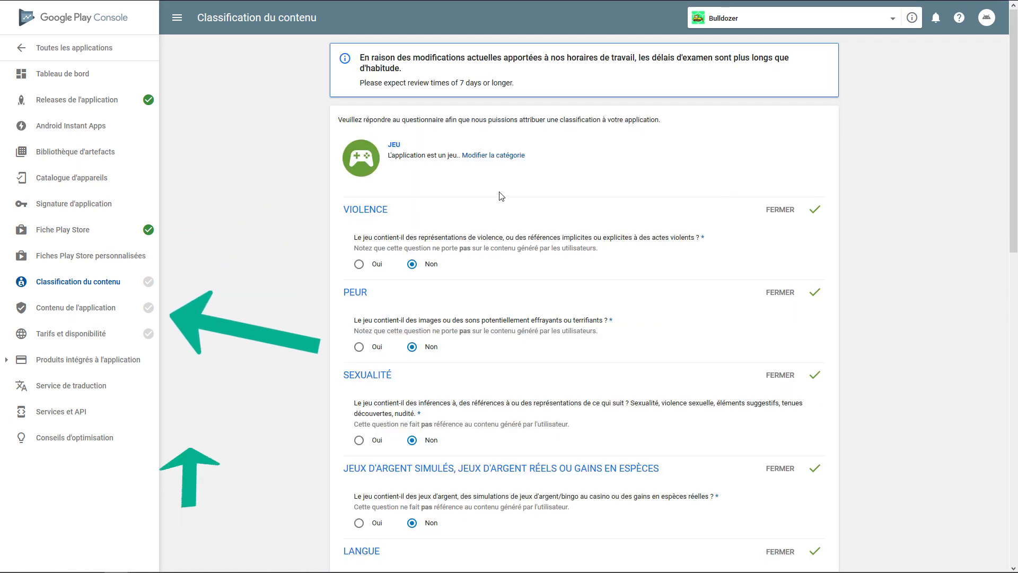
{"action": "scroll", "coordinate": [413, 286], "scroll_direction": "down", "scroll_amount": 2}
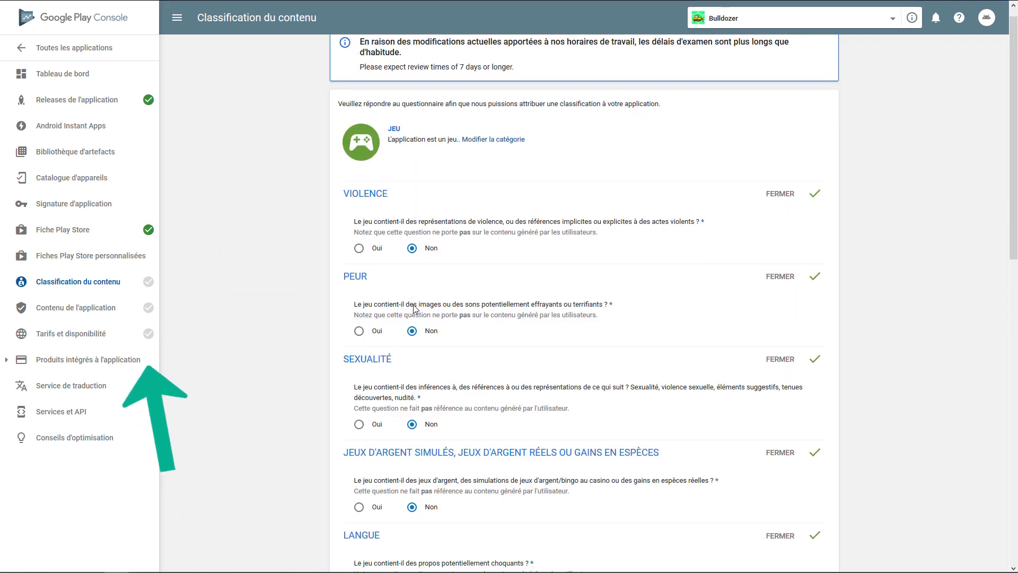
{"action": "scroll", "coordinate": [418, 327], "scroll_direction": "down", "scroll_amount": 1}
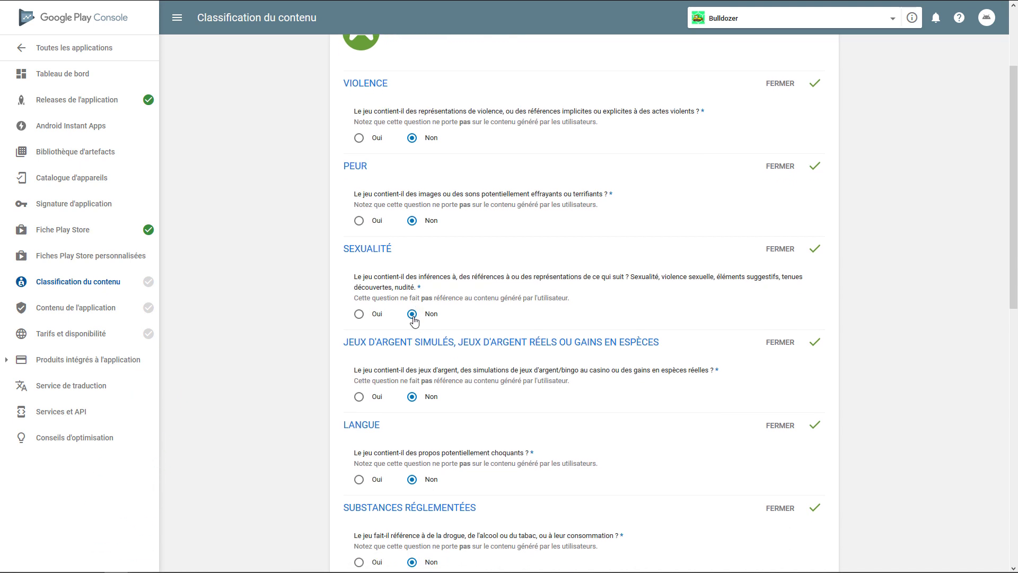
{"action": "scroll", "coordinate": [415, 321], "scroll_direction": "down", "scroll_amount": 1}
{"action": "scroll", "coordinate": [415, 338], "scroll_direction": "down", "scroll_amount": 3}
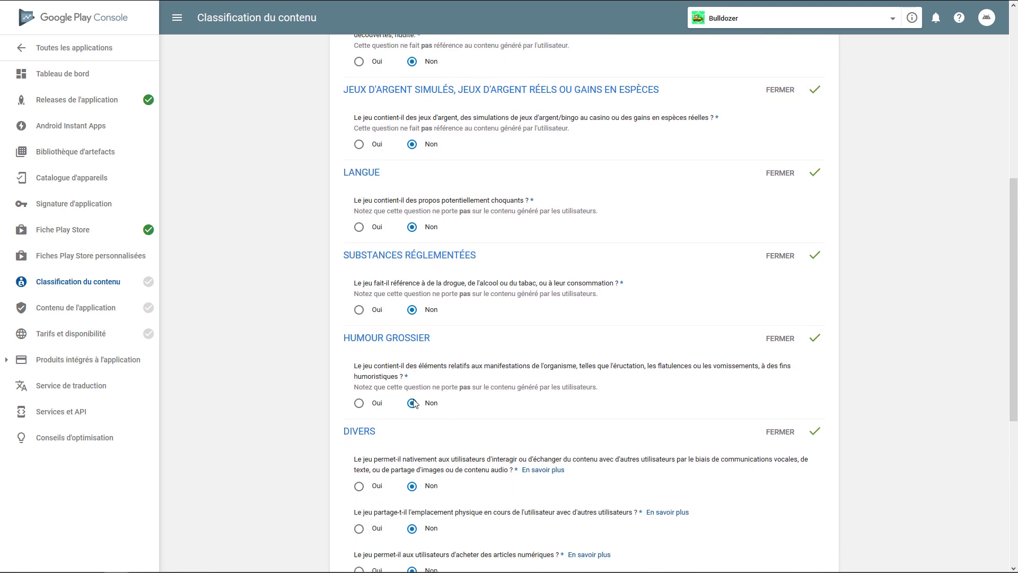
{"action": "scroll", "coordinate": [417, 398], "scroll_direction": "down", "scroll_amount": 2}
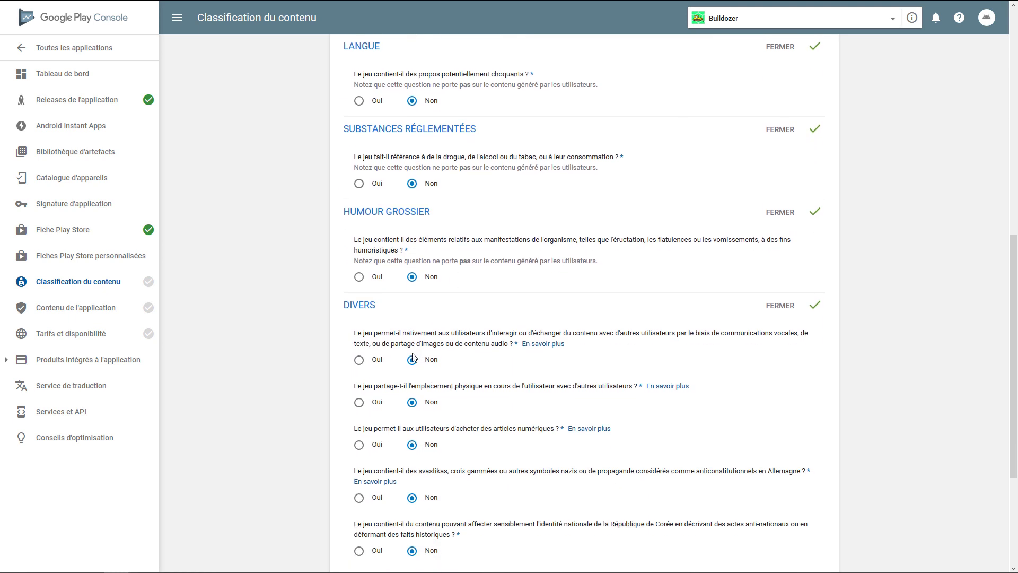
{"action": "scroll", "coordinate": [411, 363], "scroll_direction": "down", "scroll_amount": 1}
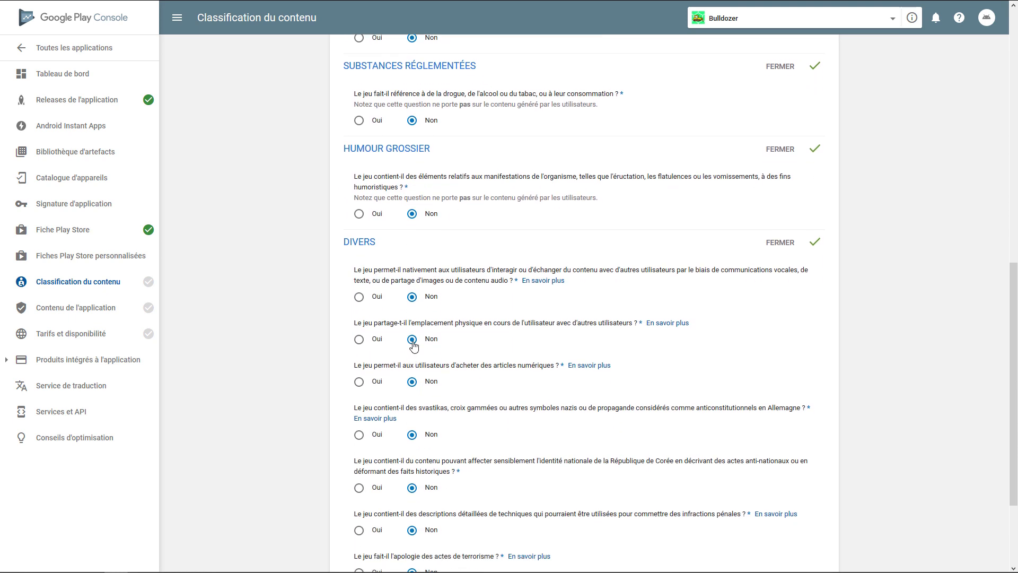
{"action": "scroll", "coordinate": [413, 344], "scroll_direction": "down", "scroll_amount": 1}
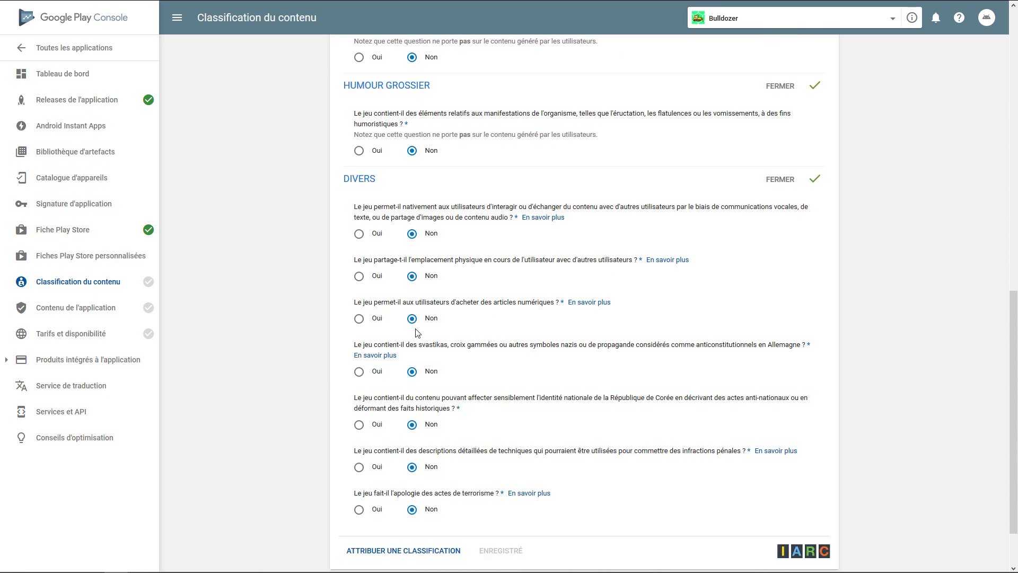
{"action": "scroll", "coordinate": [417, 333], "scroll_direction": "down", "scroll_amount": 1}
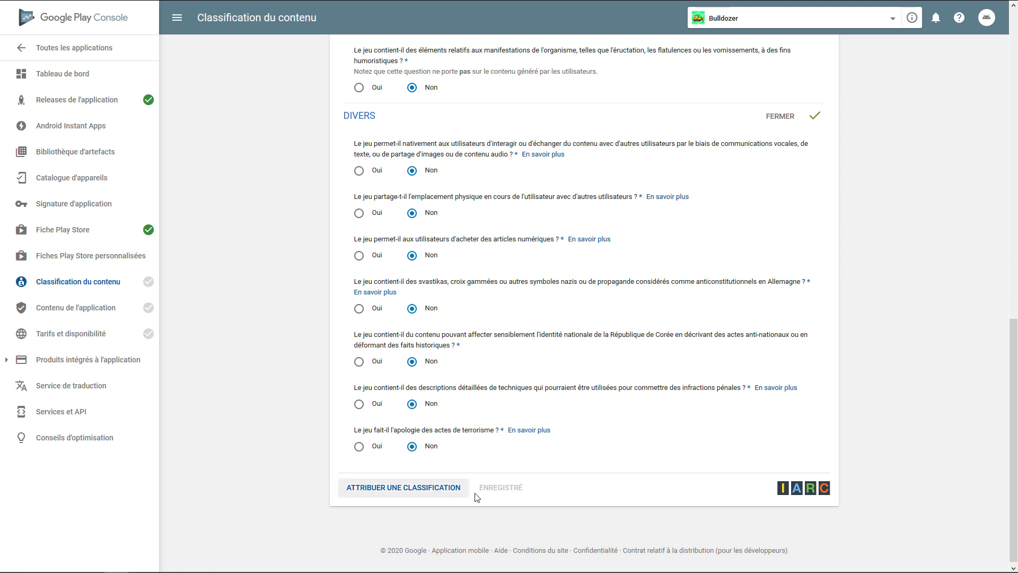
Calculate the game's content rating from the questionnaire and apply the resulting rating categories to the application
{"action": "left_click", "coordinate": [429, 494]}
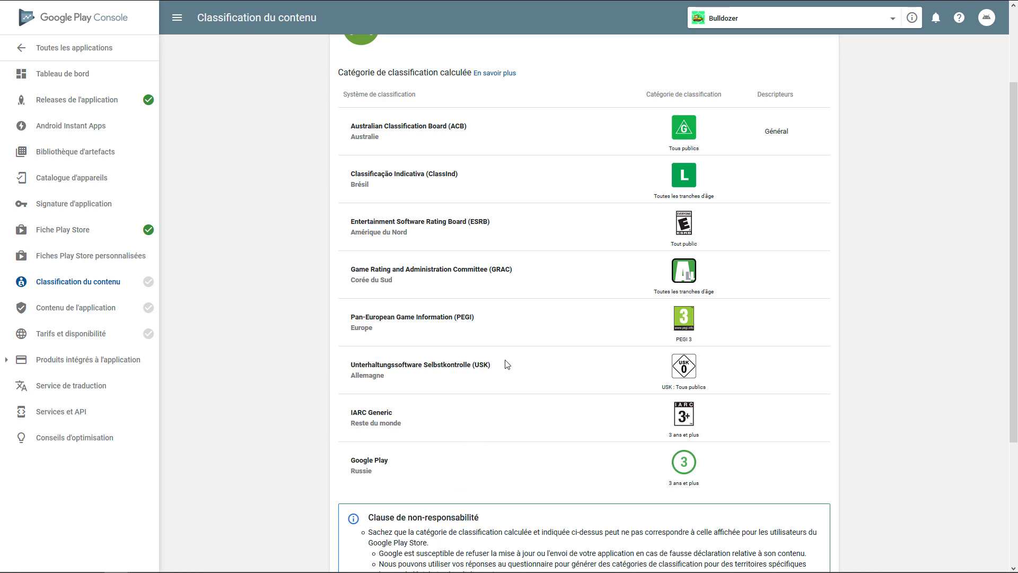
{"action": "scroll", "coordinate": [507, 360], "scroll_direction": "down", "scroll_amount": 6}
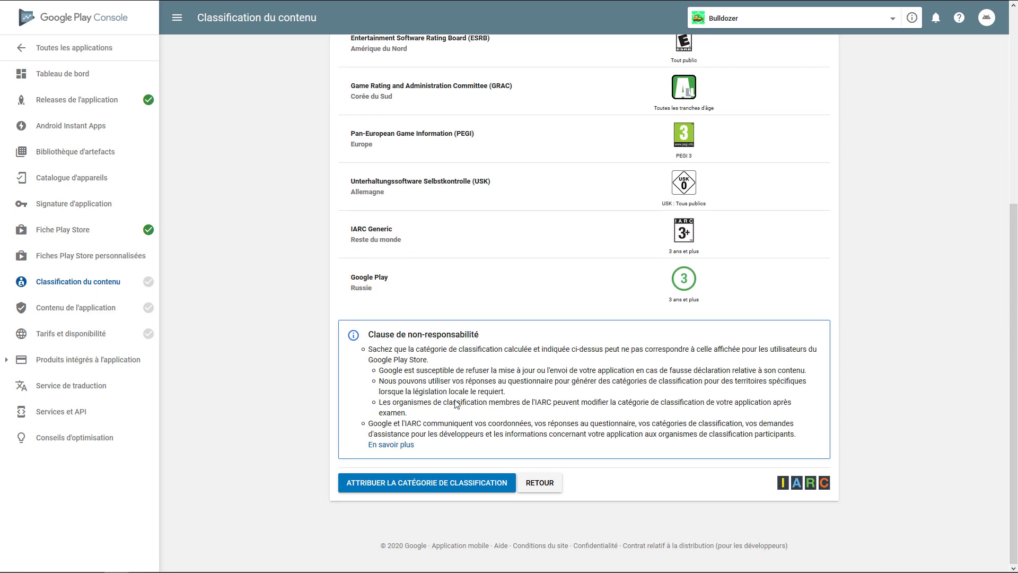
{"action": "left_click", "coordinate": [452, 487]}
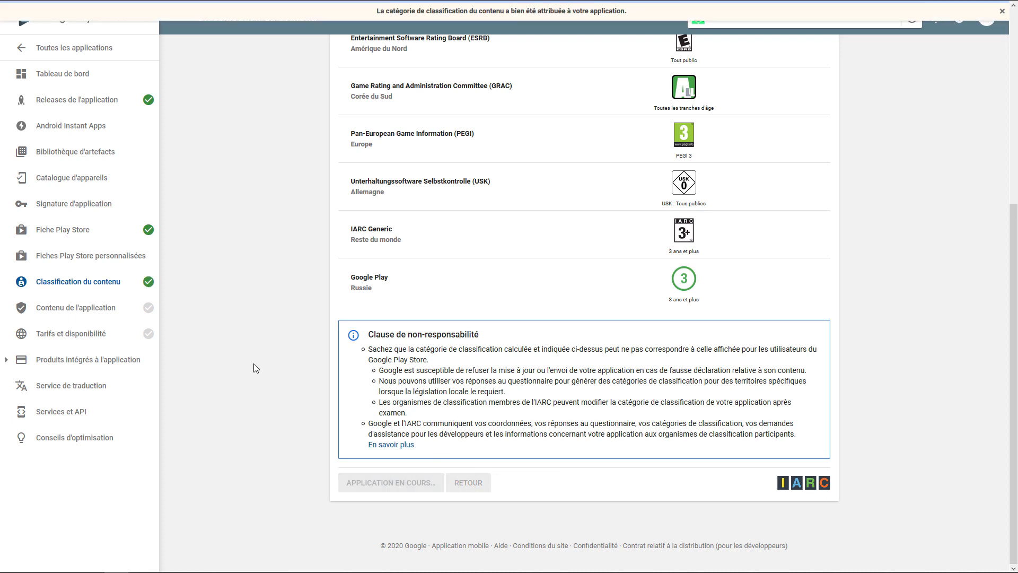
Open the pricing and availability section and set the application as free (Gratuite)
{"action": "left_click", "coordinate": [101, 312]}
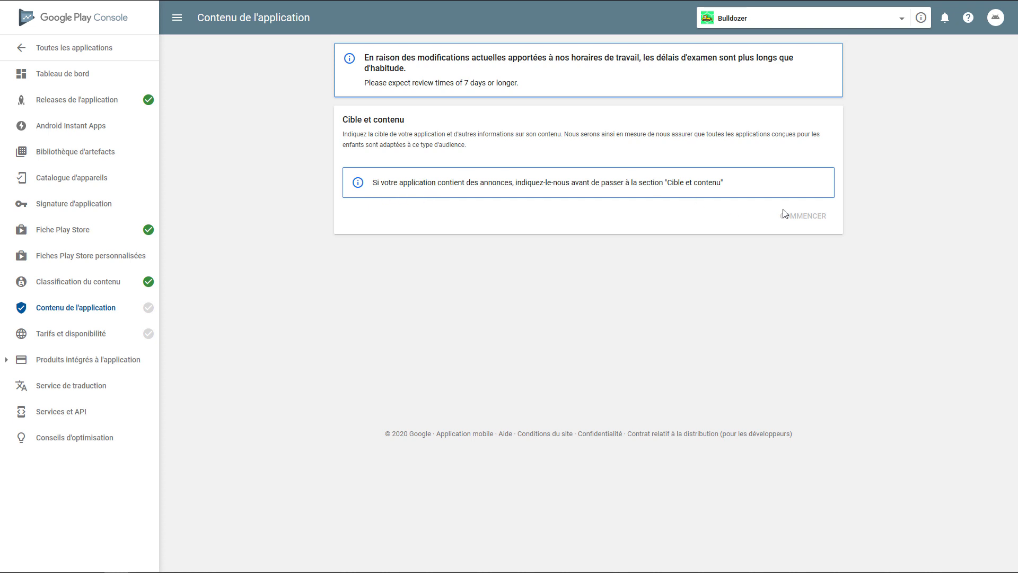
{"action": "left_click", "coordinate": [71, 334]}
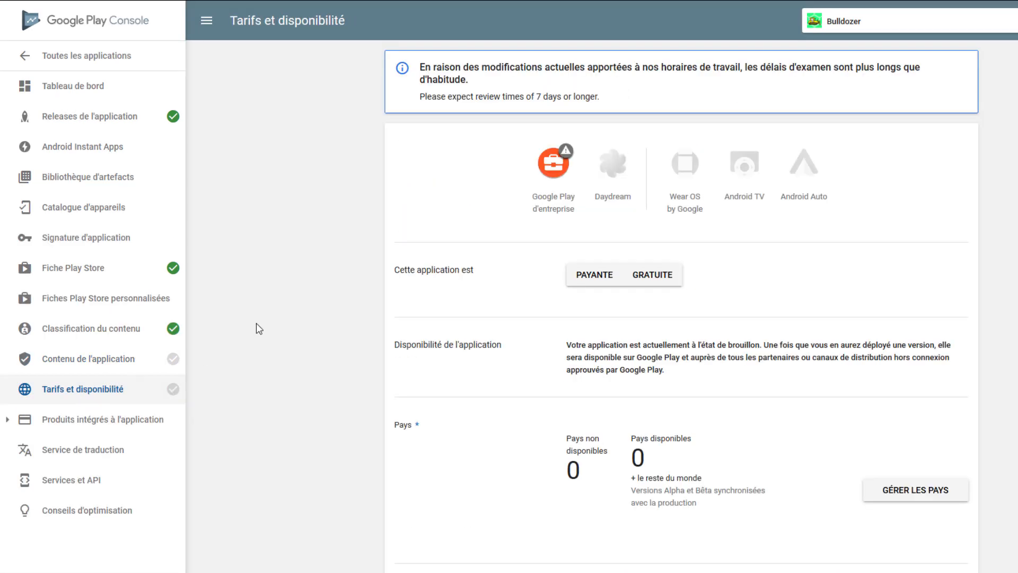
{"action": "left_click", "coordinate": [595, 281]}
{"action": "left_click", "coordinate": [656, 280]}
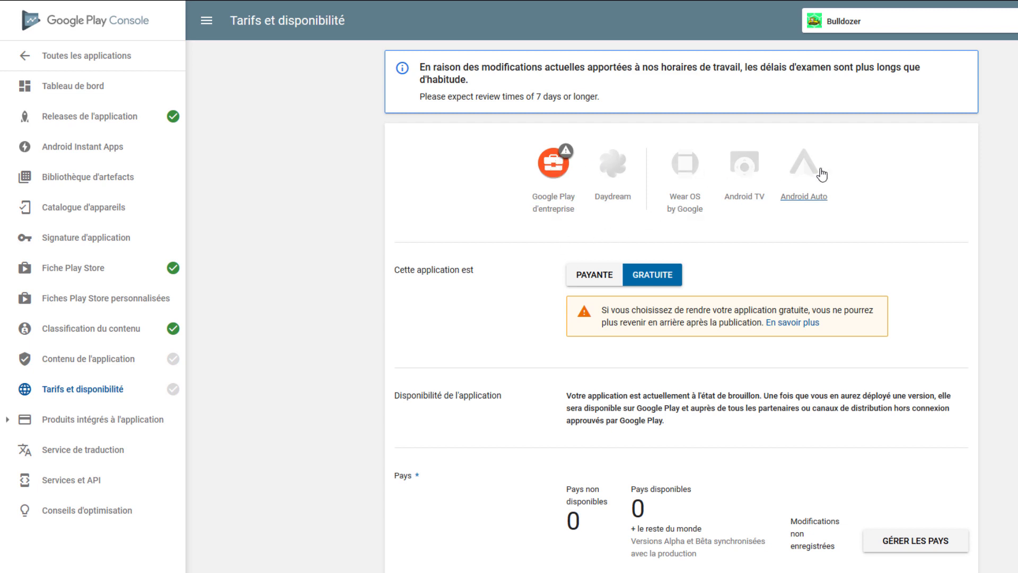
Show the country list and set every country to Disponible
{"action": "scroll", "coordinate": [757, 214], "scroll_direction": "down", "scroll_amount": 2}
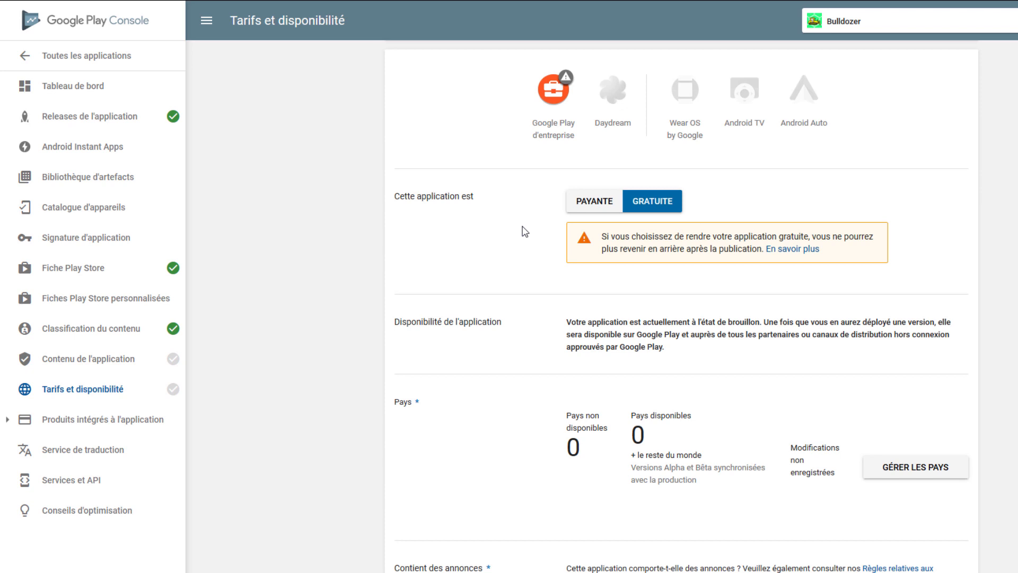
{"action": "scroll", "coordinate": [524, 232], "scroll_direction": "down", "scroll_amount": 1}
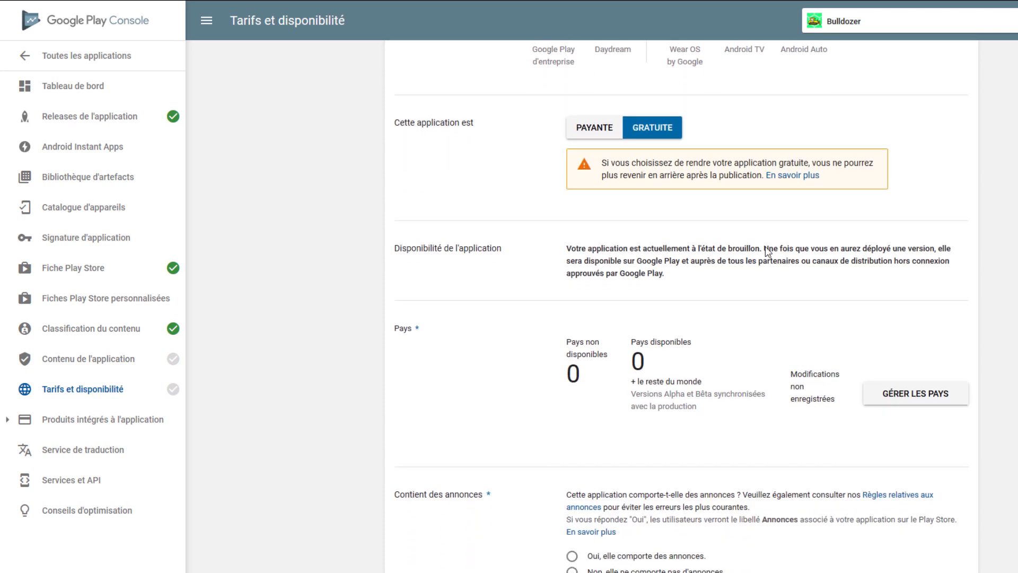
{"action": "left_click", "coordinate": [913, 395]}
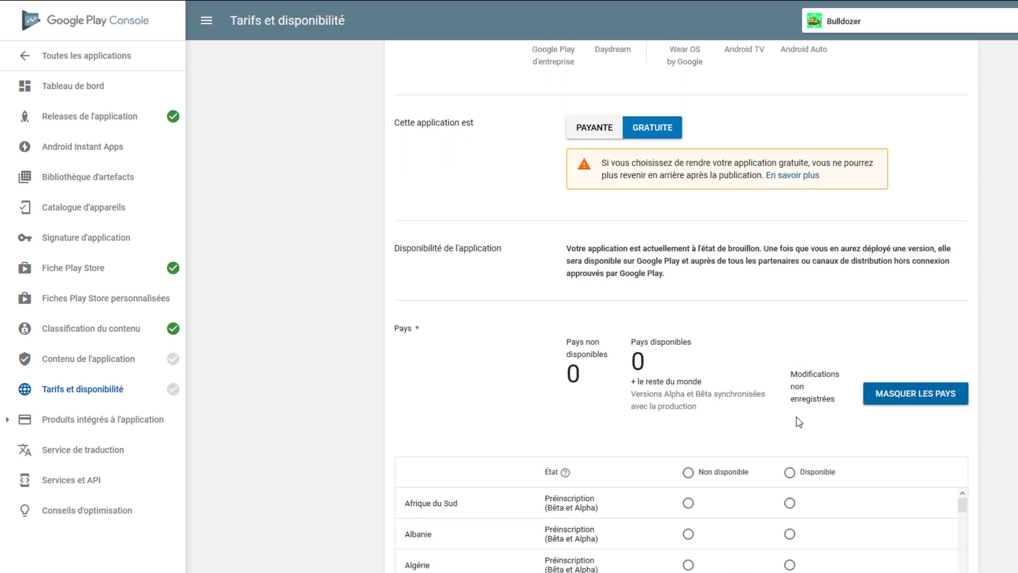
{"action": "left_click", "coordinate": [790, 472]}
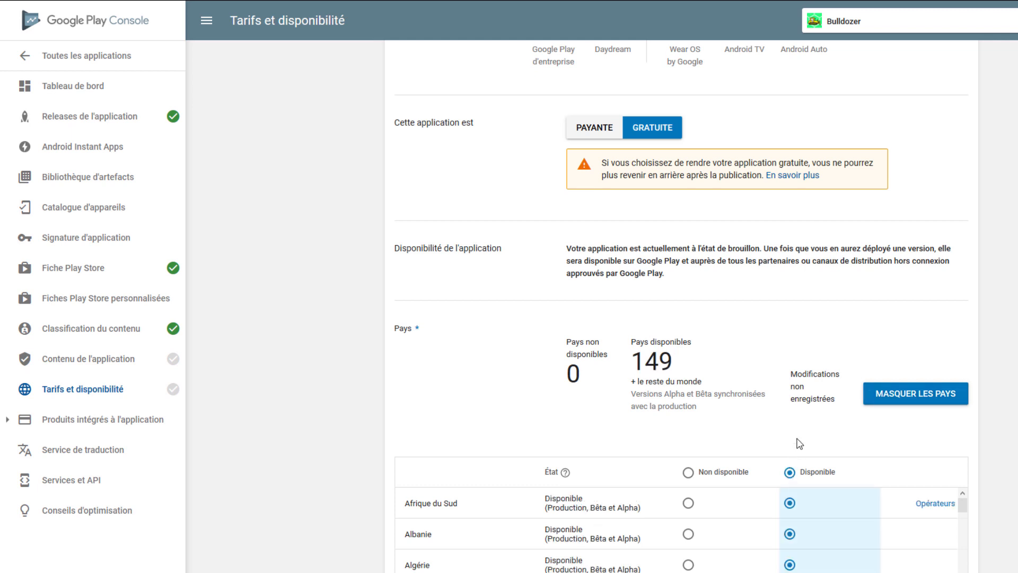
Declare that the application contains ads in the Contient des annonces section
{"action": "scroll", "coordinate": [795, 421], "scroll_direction": "down", "scroll_amount": 1}
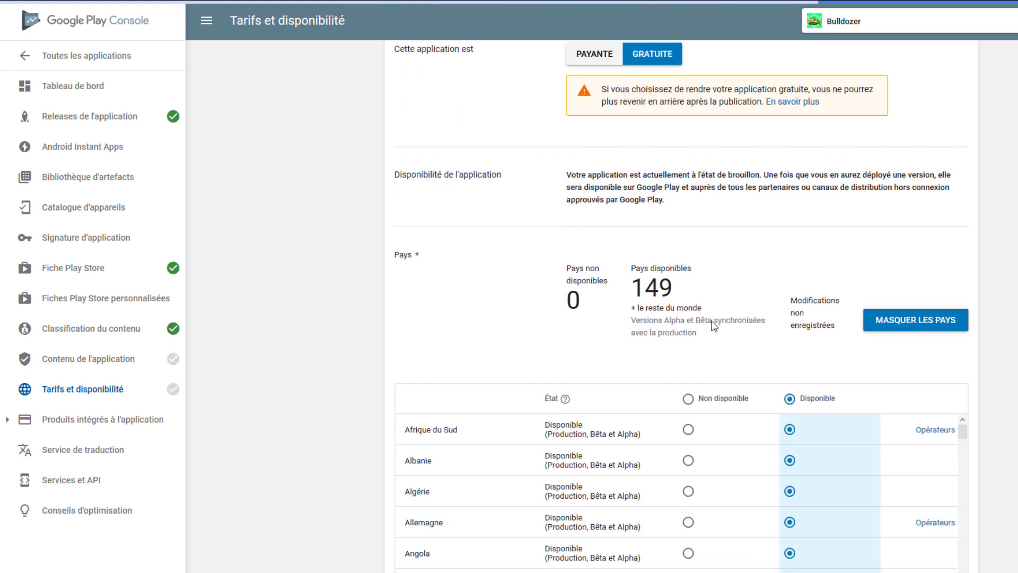
{"action": "scroll", "coordinate": [830, 325], "scroll_direction": "down", "scroll_amount": 6}
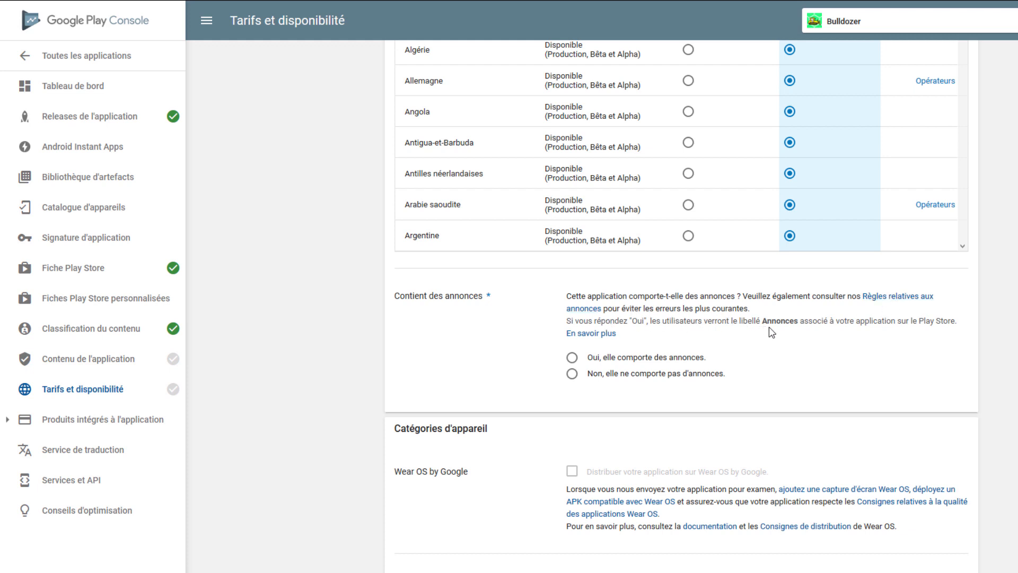
{"action": "left_click", "coordinate": [575, 361]}
Accept the Android content guidelines and the US export laws declaration, leaving the optional programmes unselected
{"action": "scroll", "coordinate": [528, 389], "scroll_direction": "down", "scroll_amount": 2}
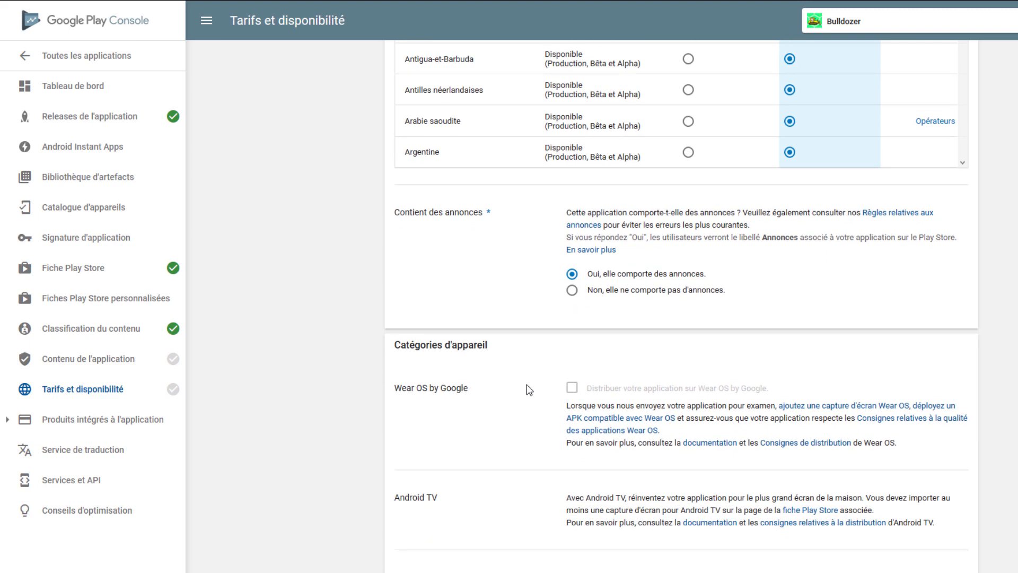
{"action": "scroll", "coordinate": [529, 390], "scroll_direction": "down", "scroll_amount": 1}
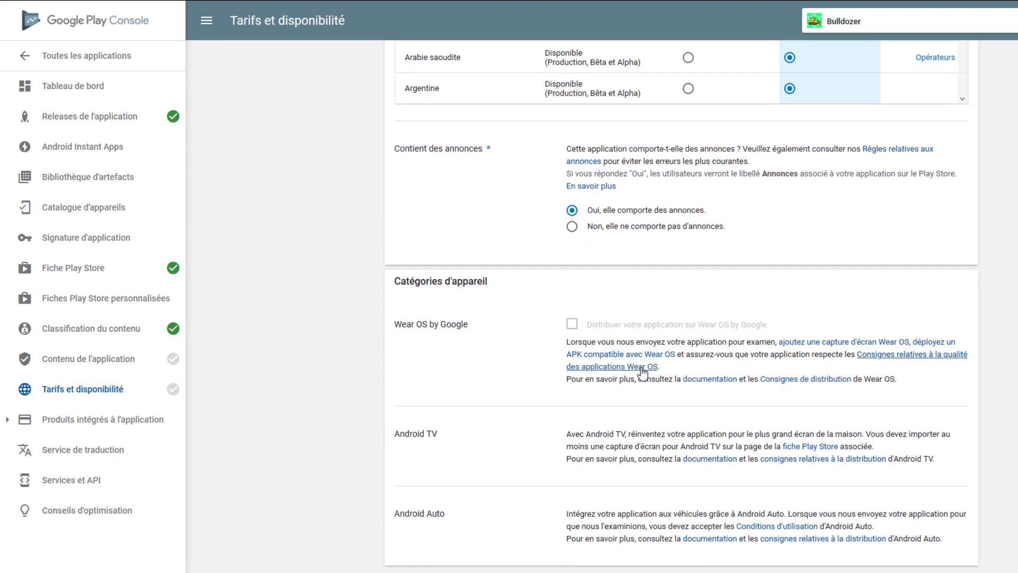
{"action": "scroll", "coordinate": [643, 373], "scroll_direction": "down", "scroll_amount": 1}
{"action": "scroll", "coordinate": [640, 374], "scroll_direction": "down", "scroll_amount": 1}
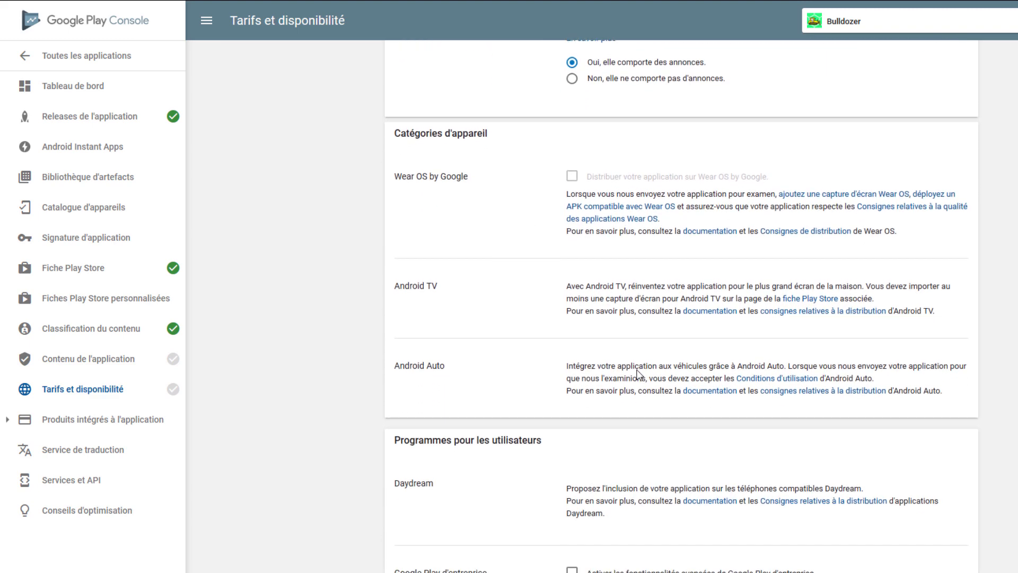
{"action": "scroll", "coordinate": [638, 374], "scroll_direction": "down", "scroll_amount": 2}
{"action": "scroll", "coordinate": [606, 382], "scroll_direction": "down", "scroll_amount": 1}
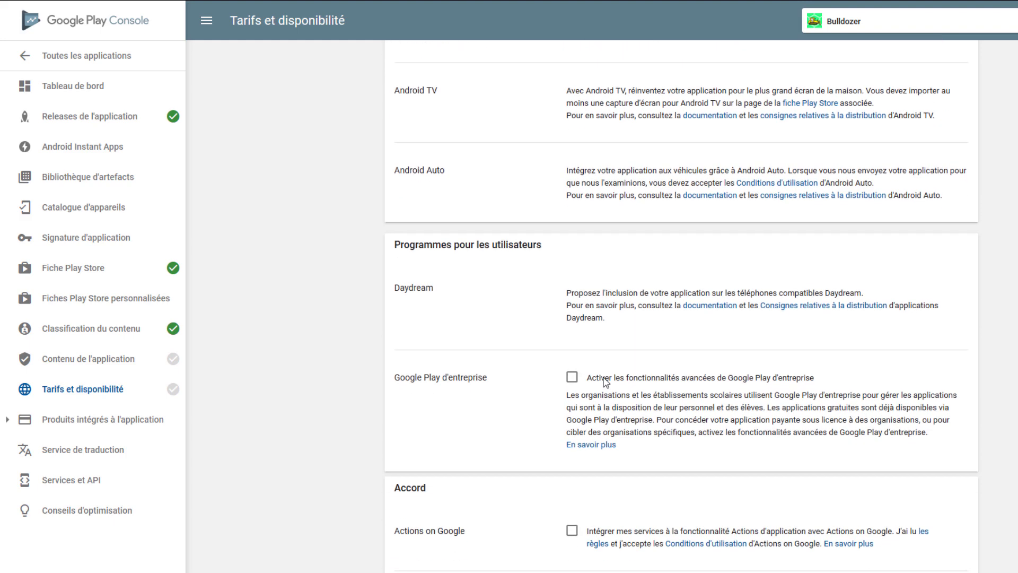
{"action": "scroll", "coordinate": [605, 380], "scroll_direction": "down", "scroll_amount": 2}
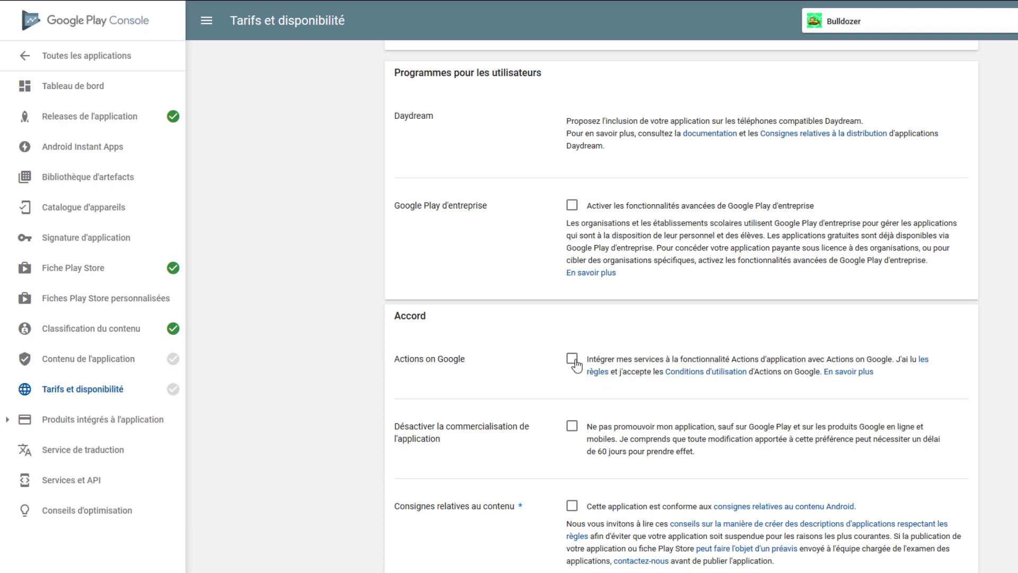
{"action": "scroll", "coordinate": [573, 368], "scroll_direction": "down", "scroll_amount": 1}
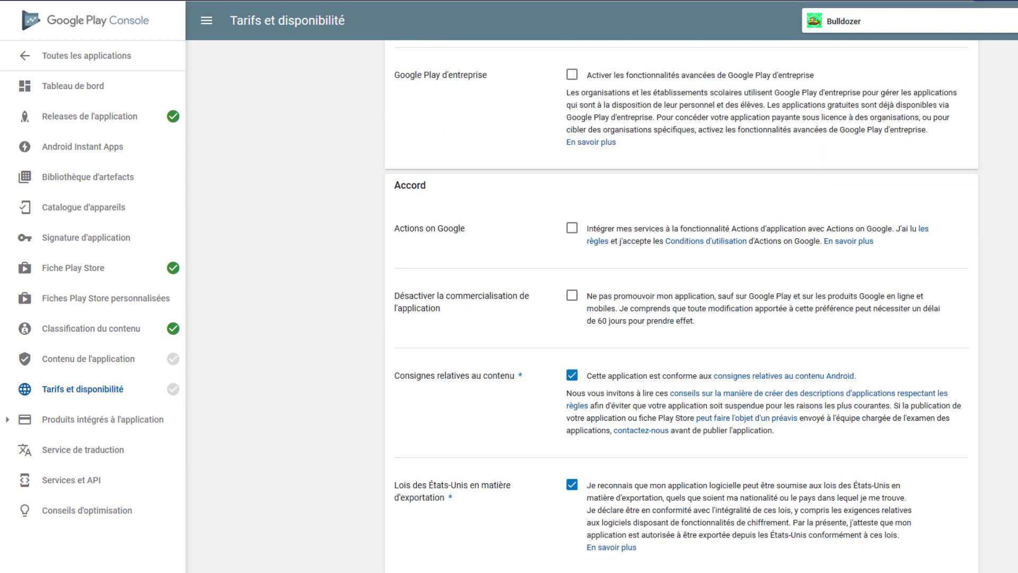
Start the Cible et contenu questionnaire, target all six age groups from 5 ans et moins to 18 ans et plus, and confirm targeting children under 13
{"action": "left_click", "coordinate": [109, 371]}
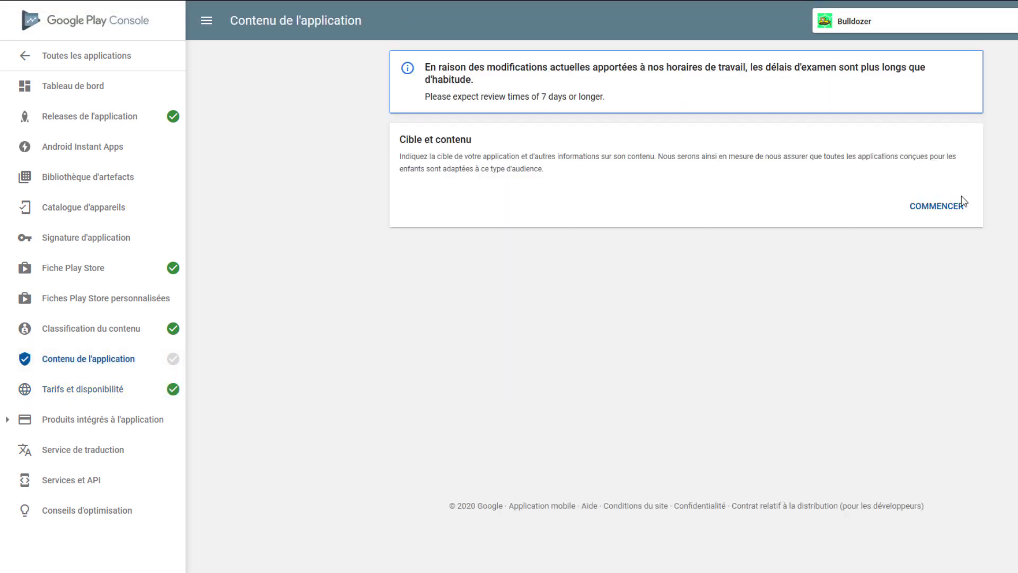
{"action": "left_click", "coordinate": [936, 212]}
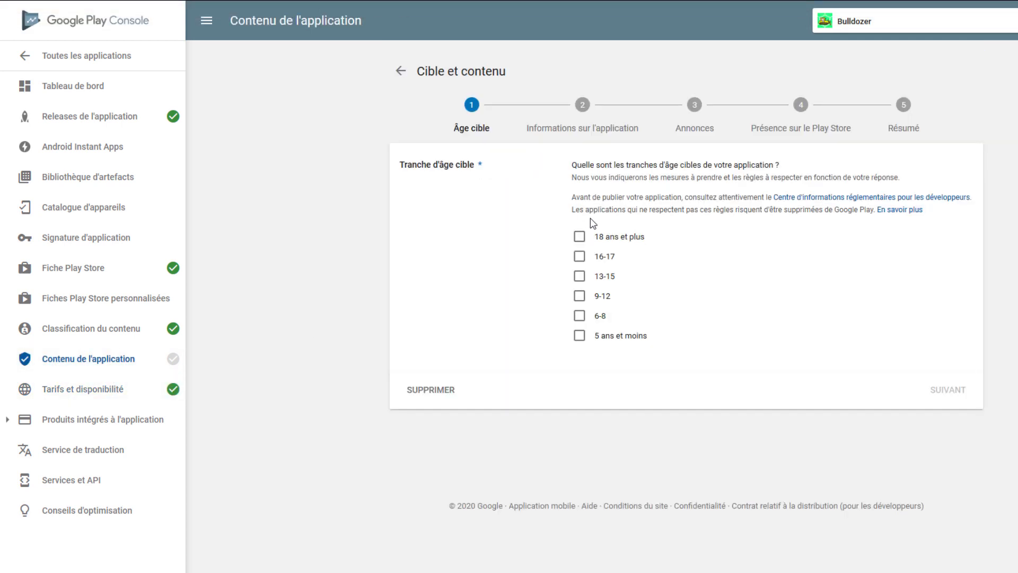
{"action": "left_click", "coordinate": [579, 317]}
{"action": "left_click", "coordinate": [579, 296]}
{"action": "left_click", "coordinate": [578, 276]}
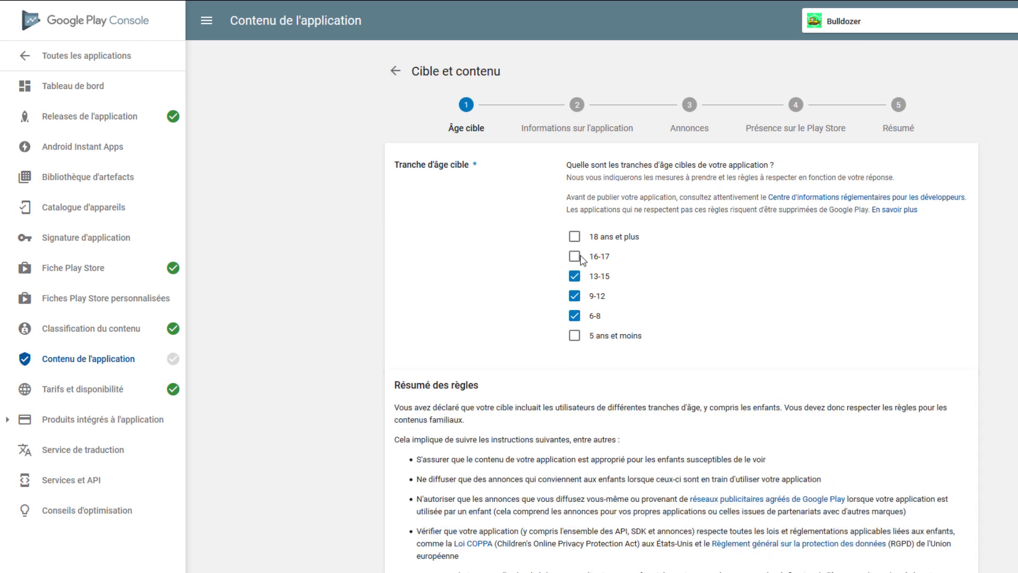
{"action": "left_click", "coordinate": [577, 256]}
{"action": "left_click", "coordinate": [576, 236]}
{"action": "left_click", "coordinate": [575, 336]}
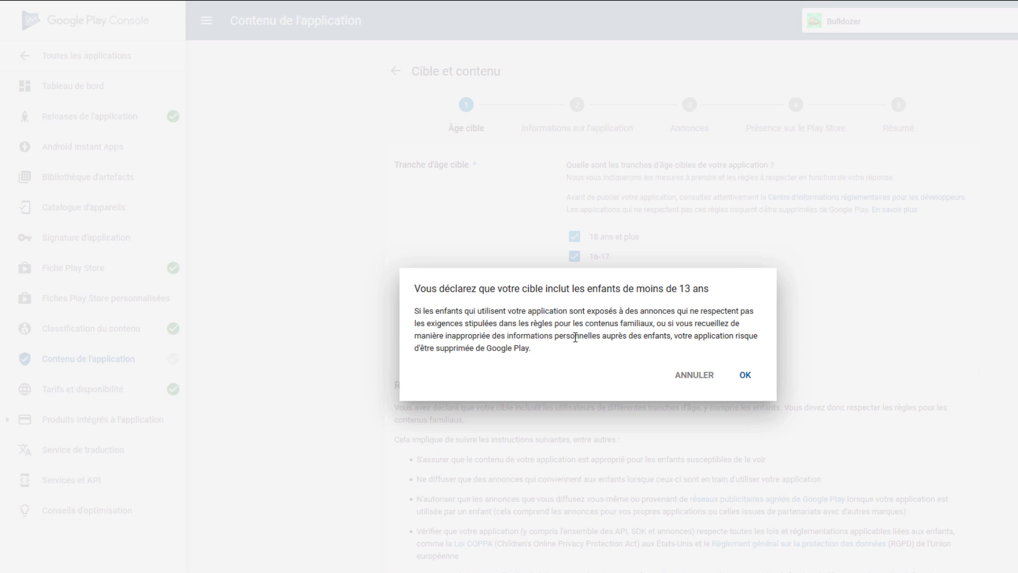
{"action": "left_click", "coordinate": [733, 375]}
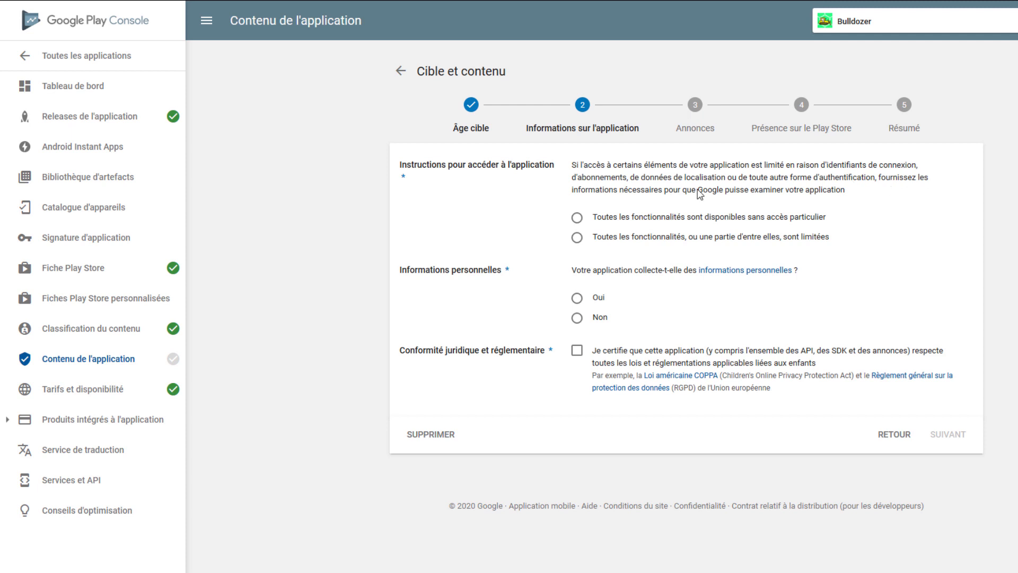
Declare that all features need no special access and no personal information is collected, and certify compliance with child-related laws
{"action": "left_click", "coordinate": [598, 220]}
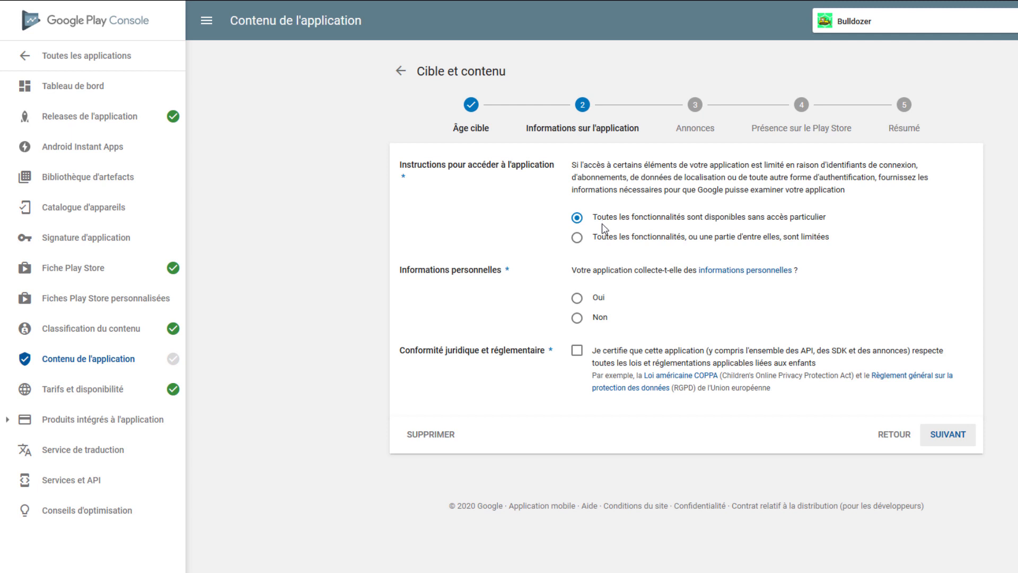
{"action": "left_click", "coordinate": [577, 318]}
{"action": "left_click", "coordinate": [577, 351]}
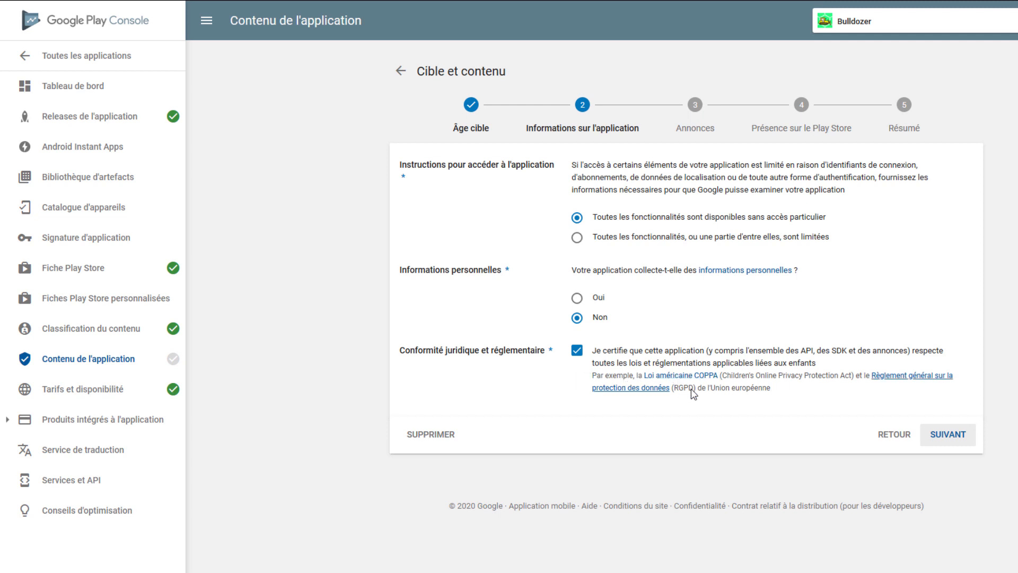
{"action": "left_click", "coordinate": [944, 441]}
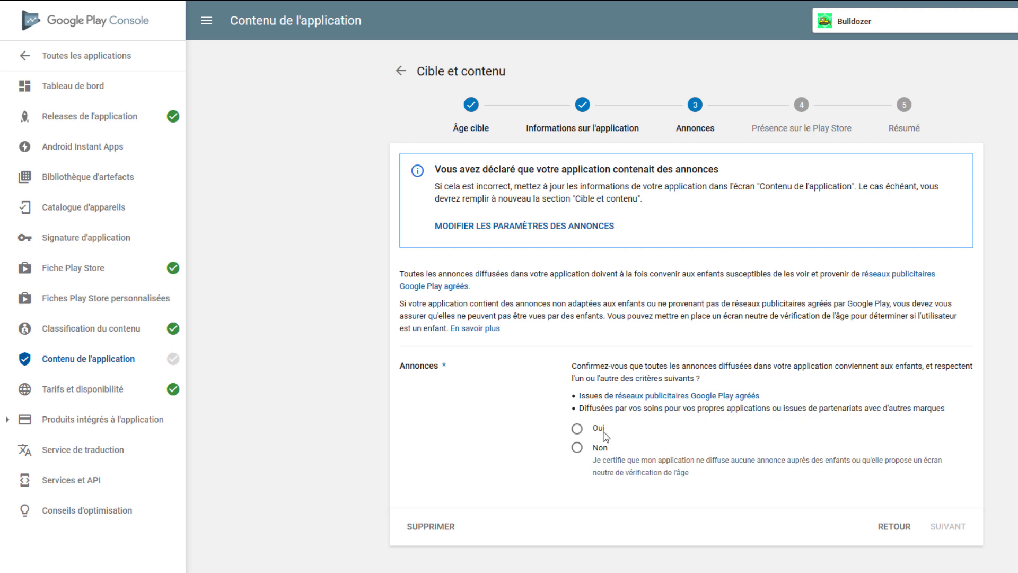
Confirm that the ads suit children, join the Pour la famille programme under Jeux de réflexion, and submit the questionnaire
{"action": "left_click", "coordinate": [578, 429]}
{"action": "left_click", "coordinate": [944, 527]}
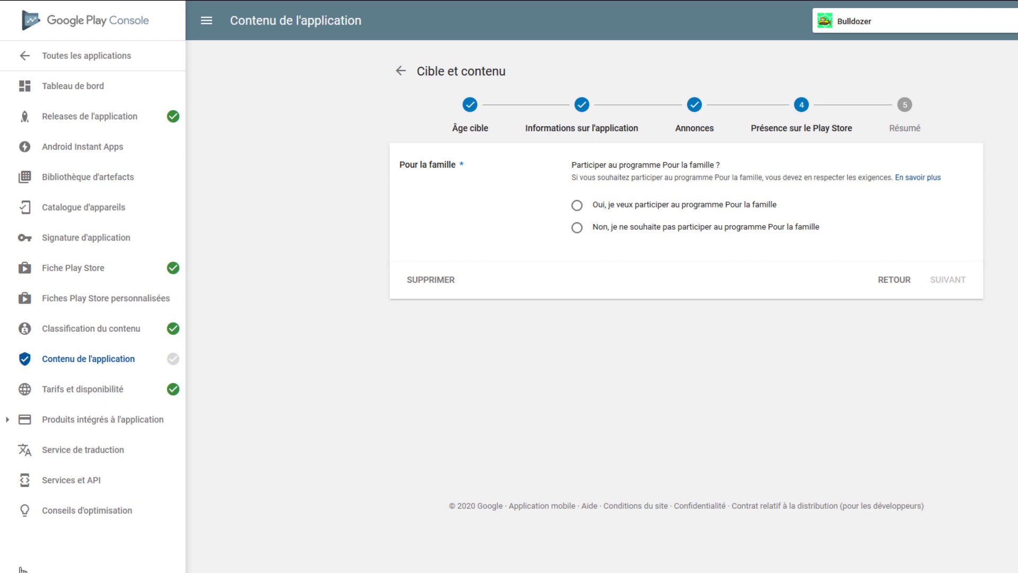
{"action": "left_click", "coordinate": [577, 207]}
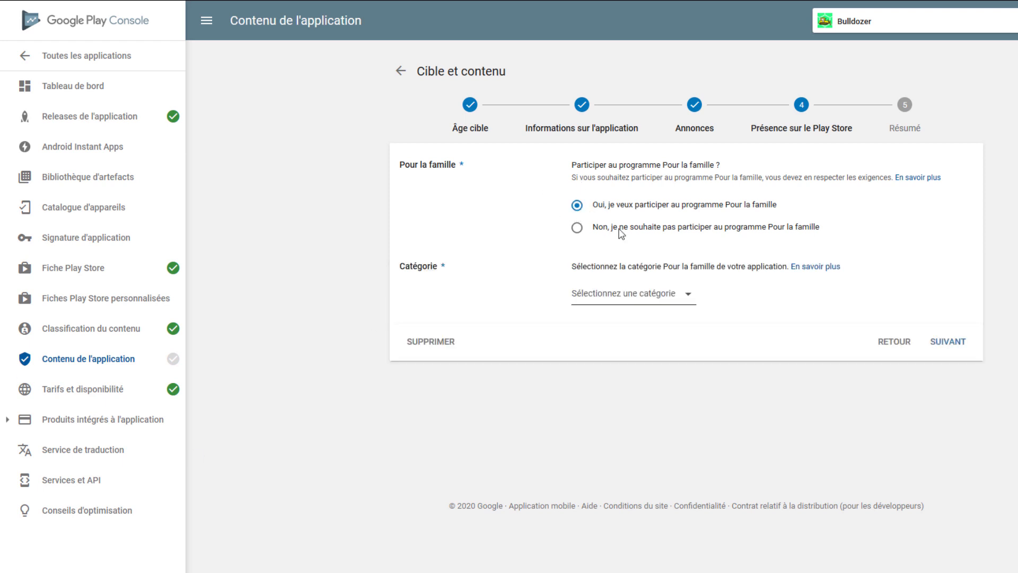
{"action": "left_click", "coordinate": [645, 297]}
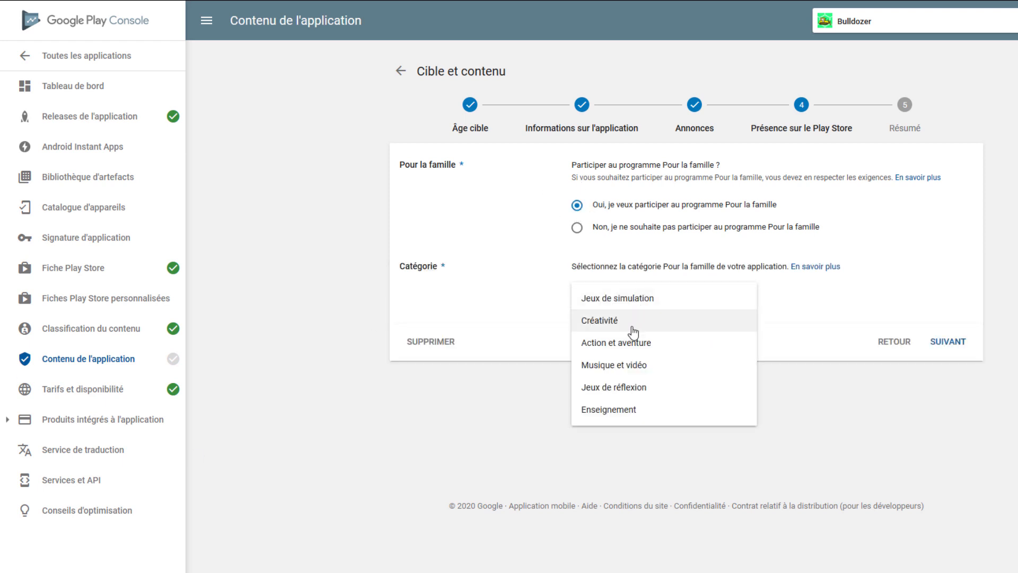
{"action": "left_click", "coordinate": [635, 393]}
{"action": "left_click", "coordinate": [945, 344]}
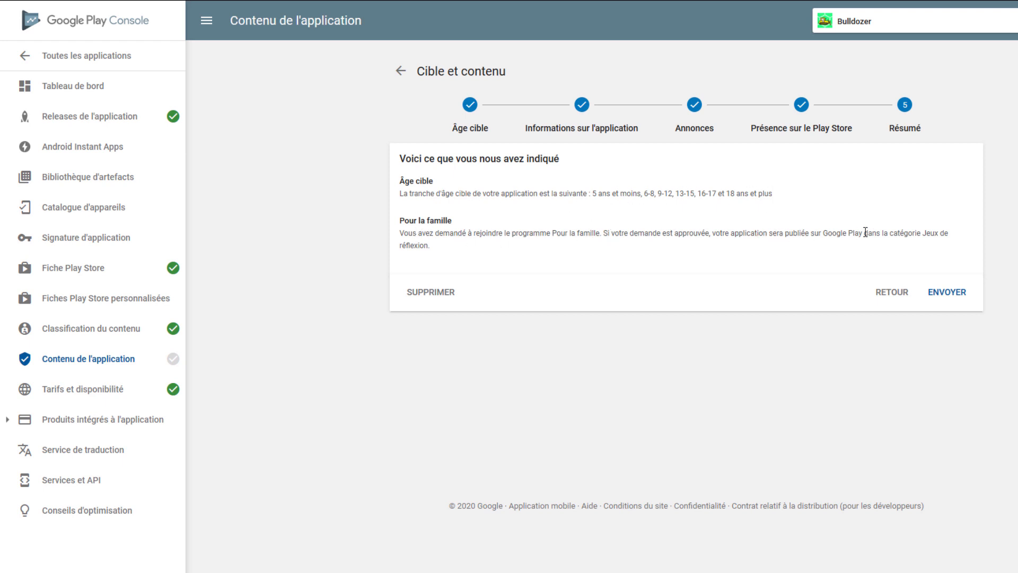
{"action": "left_click", "coordinate": [934, 296]}
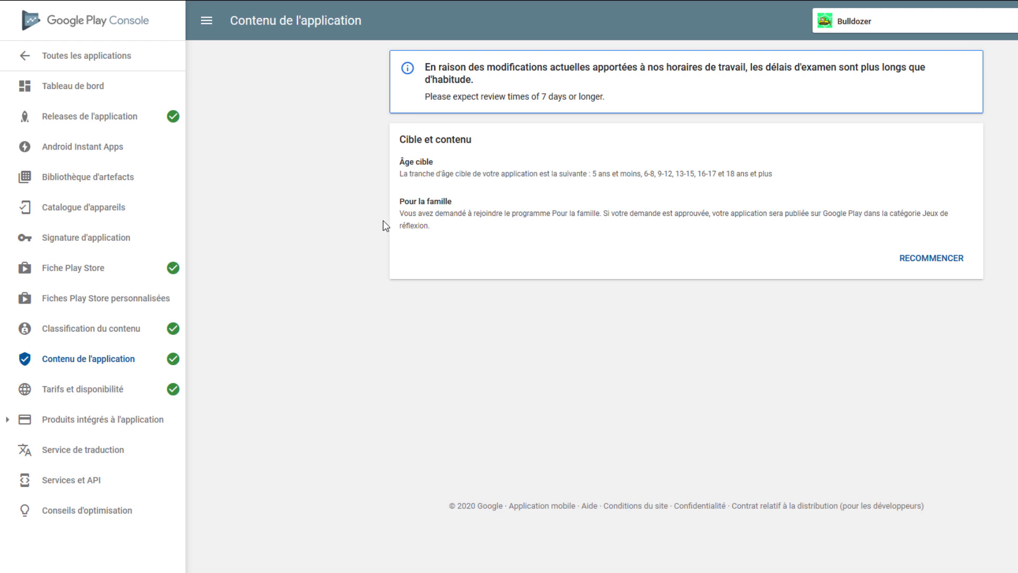
Go from the store listing's ready-to-publish notice to release management and open the Alpha track
{"action": "left_click", "coordinate": [76, 118]}
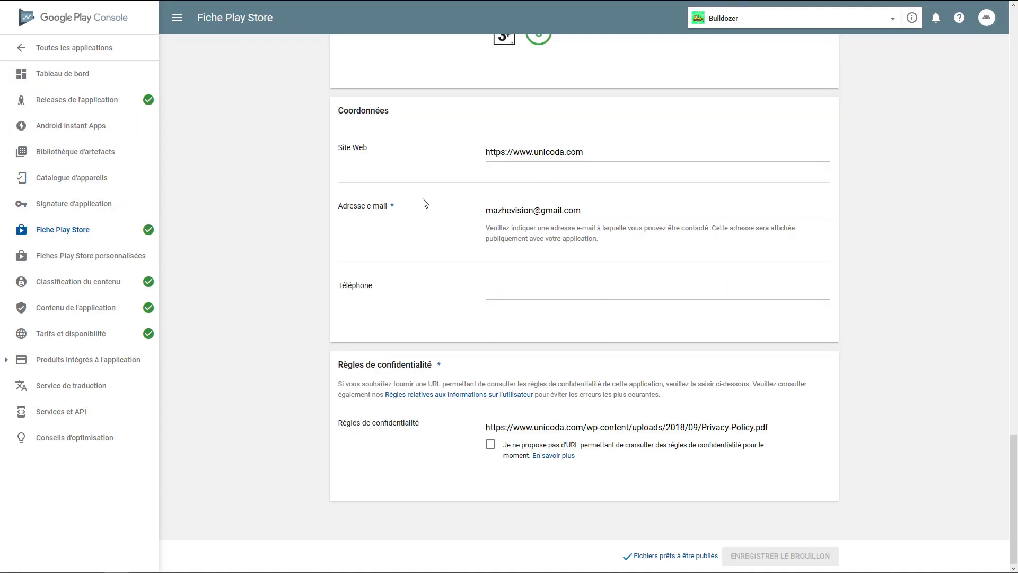
{"action": "left_click", "coordinate": [646, 556]}
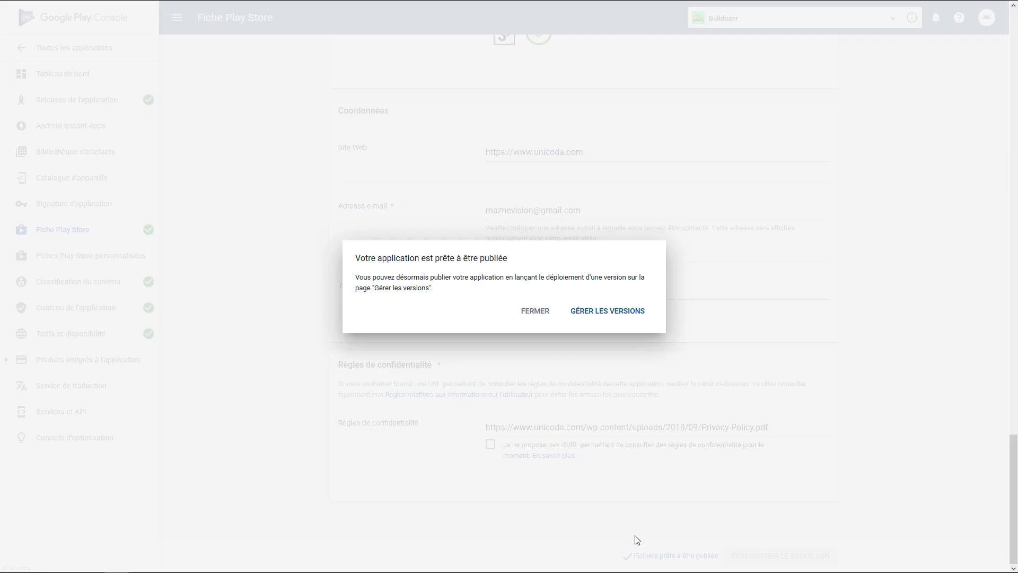
{"action": "left_click", "coordinate": [601, 313]}
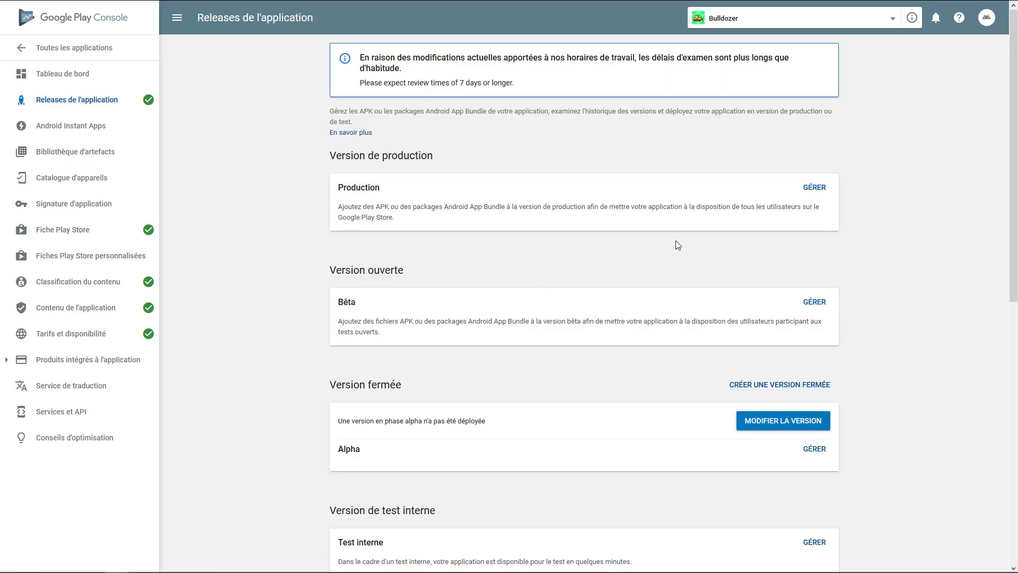
{"action": "left_click", "coordinate": [826, 453]}
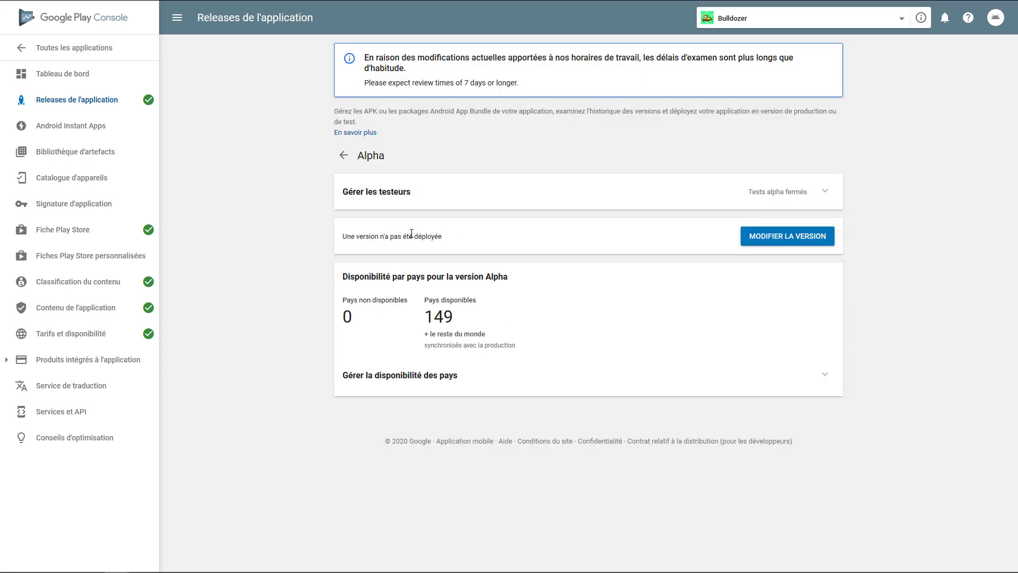
Check the alpha track's tester settings and open its undeployed release for editing
{"action": "left_click", "coordinate": [825, 192]}
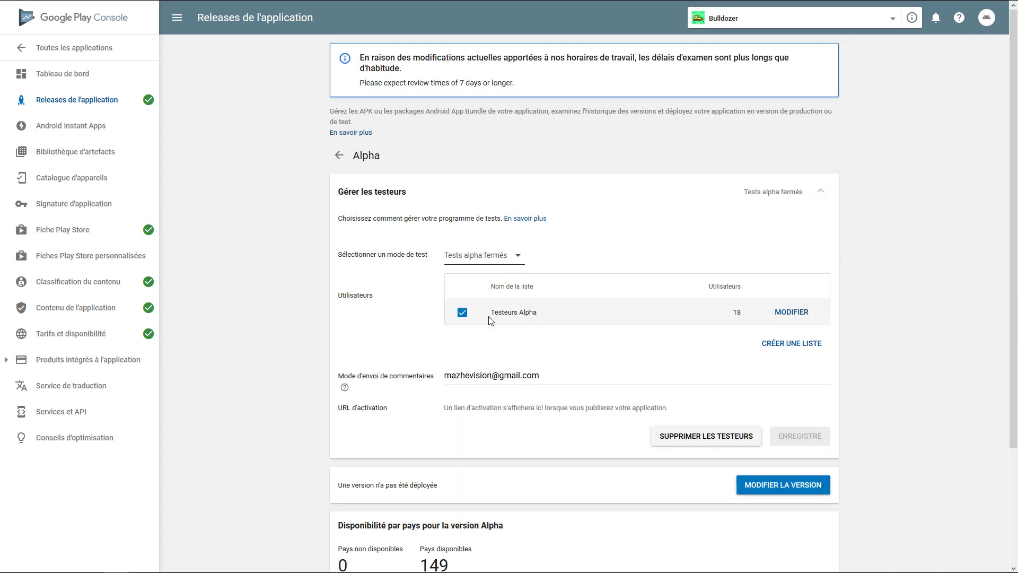
{"action": "scroll", "coordinate": [560, 335], "scroll_direction": "down", "scroll_amount": 3}
{"action": "scroll", "coordinate": [560, 335], "scroll_direction": "up", "scroll_amount": 3}
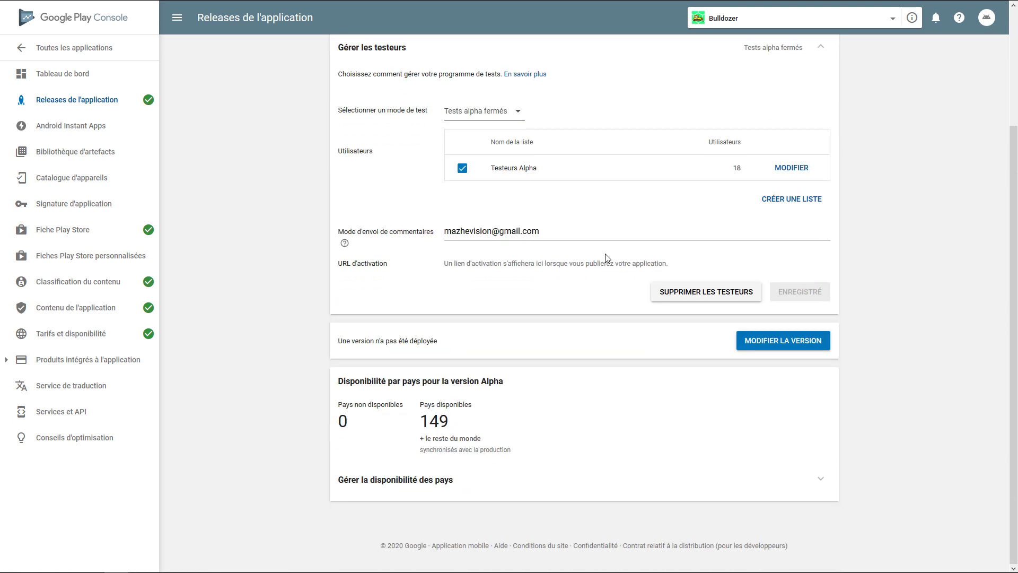
{"action": "left_click", "coordinate": [797, 345]}
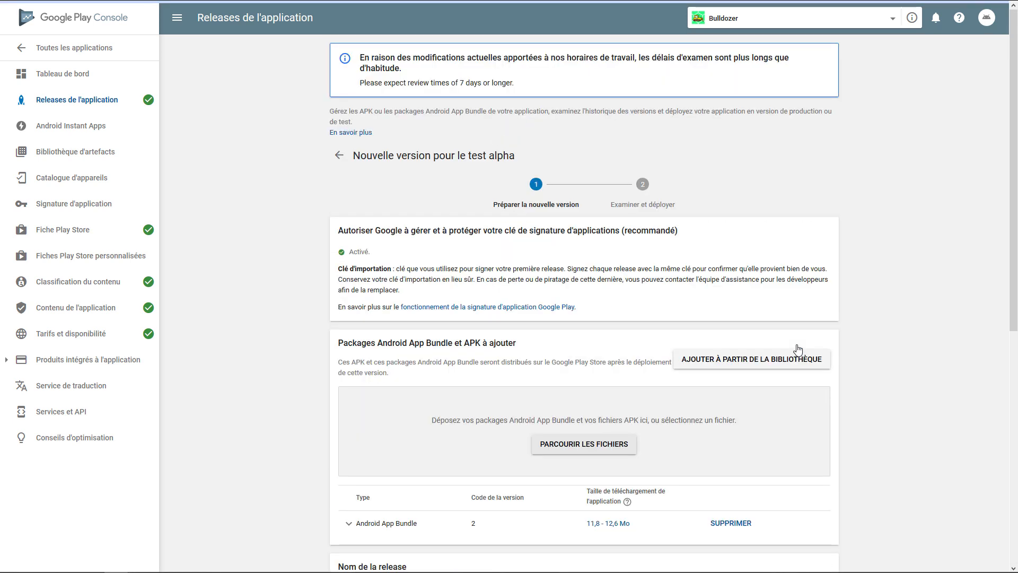
Examine the Android App Bundle details in the alpha release, then collapse them
{"action": "scroll", "coordinate": [709, 268], "scroll_direction": "down", "scroll_amount": 1}
{"action": "scroll", "coordinate": [710, 269], "scroll_direction": "down", "scroll_amount": 2}
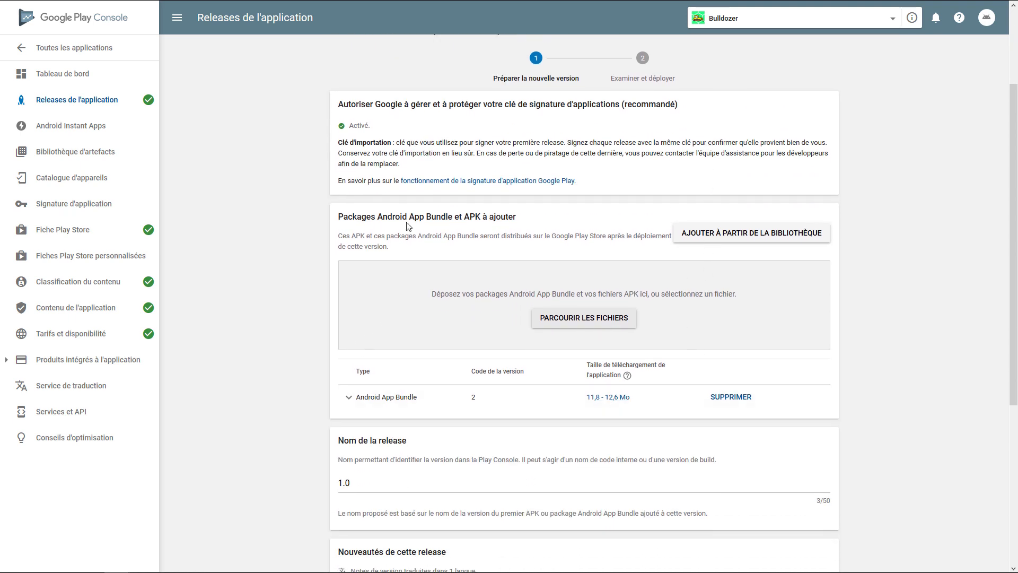
{"action": "left_click", "coordinate": [350, 401]}
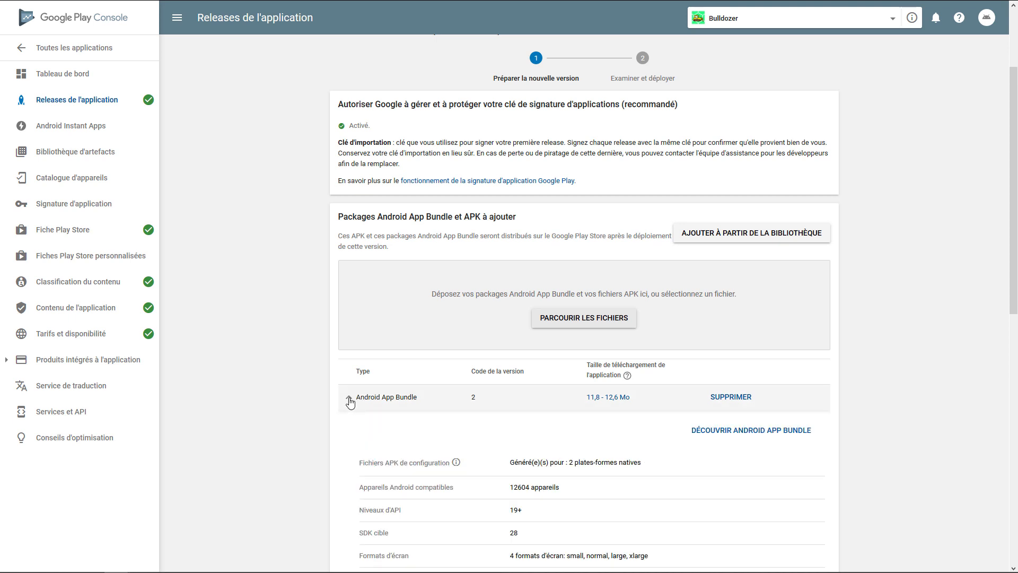
{"action": "scroll", "coordinate": [350, 401], "scroll_direction": "down", "scroll_amount": 5}
{"action": "left_click", "coordinate": [349, 145]}
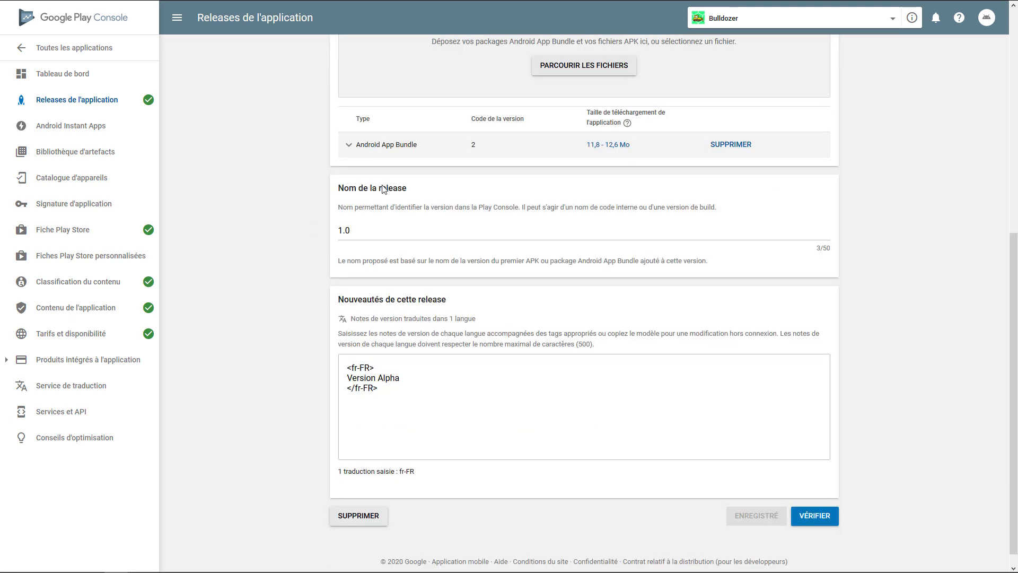
Verify release 1.0, launch its alpha deployment, and confirm availability to alpha testers only
{"action": "scroll", "coordinate": [530, 318], "scroll_direction": "down", "scroll_amount": 1}
{"action": "left_click", "coordinate": [825, 499]}
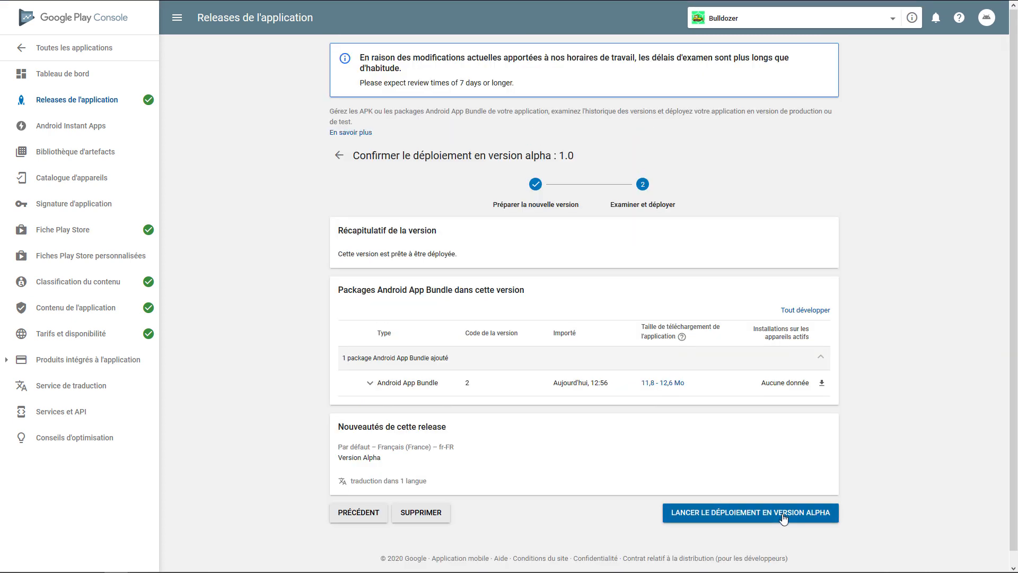
{"action": "left_click", "coordinate": [784, 515]}
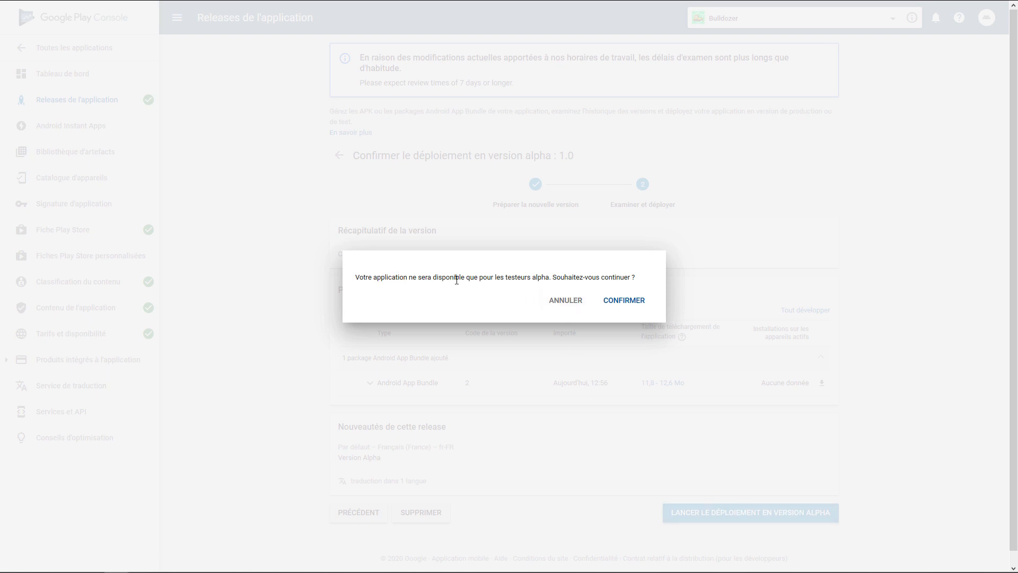
{"action": "left_click", "coordinate": [628, 304]}
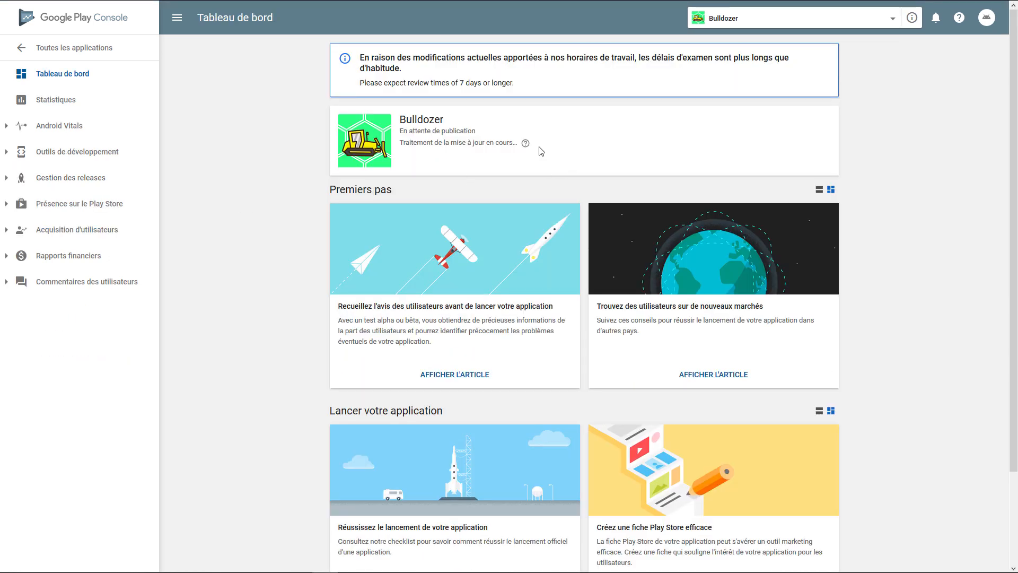
Check Bulldozer's publication status on its dashboard and in the list of all applications, then reopen the game
{"action": "mouse_move", "coordinate": [526, 144]}
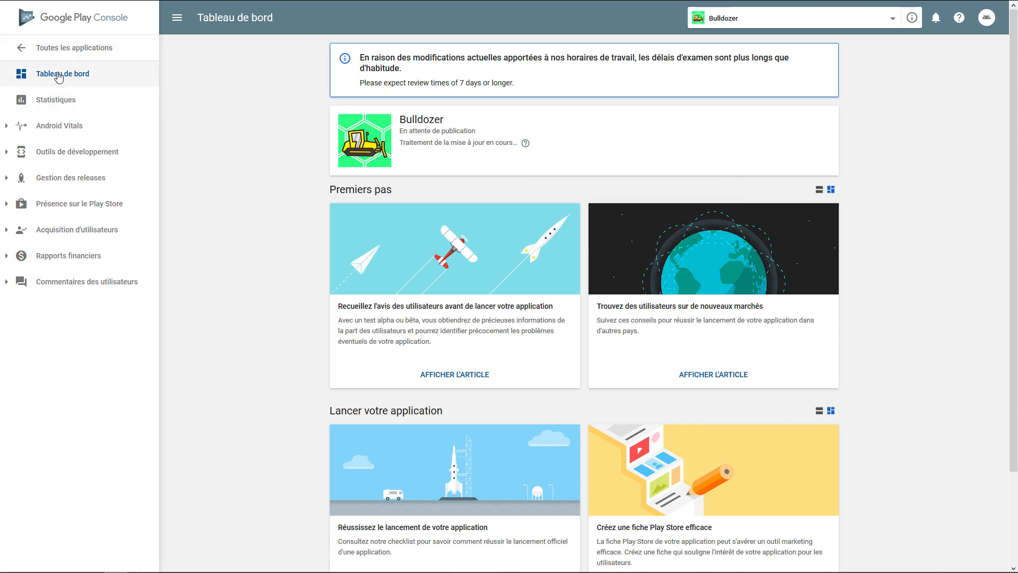
{"action": "left_click", "coordinate": [58, 55]}
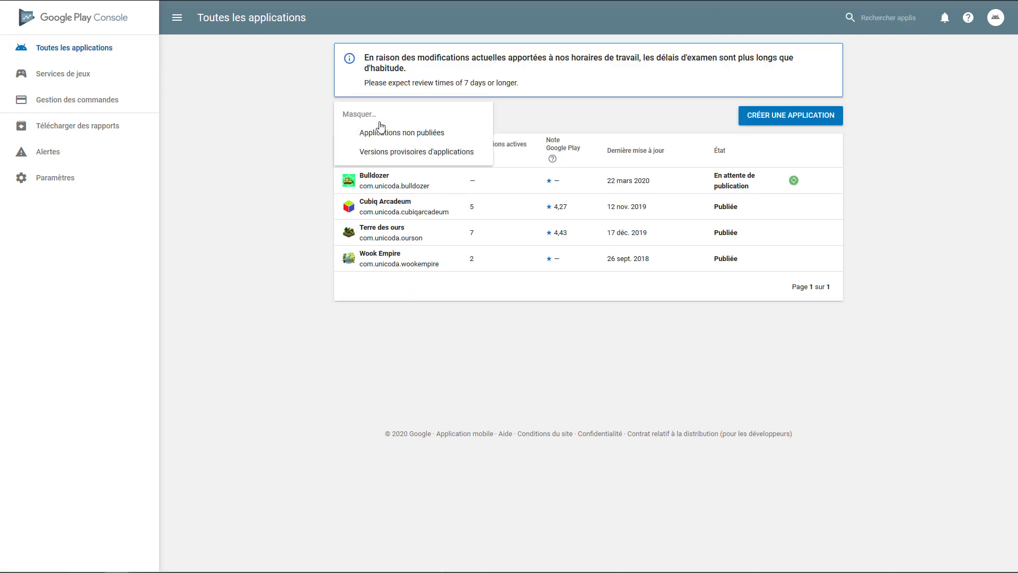
{"action": "left_click", "coordinate": [396, 177]}
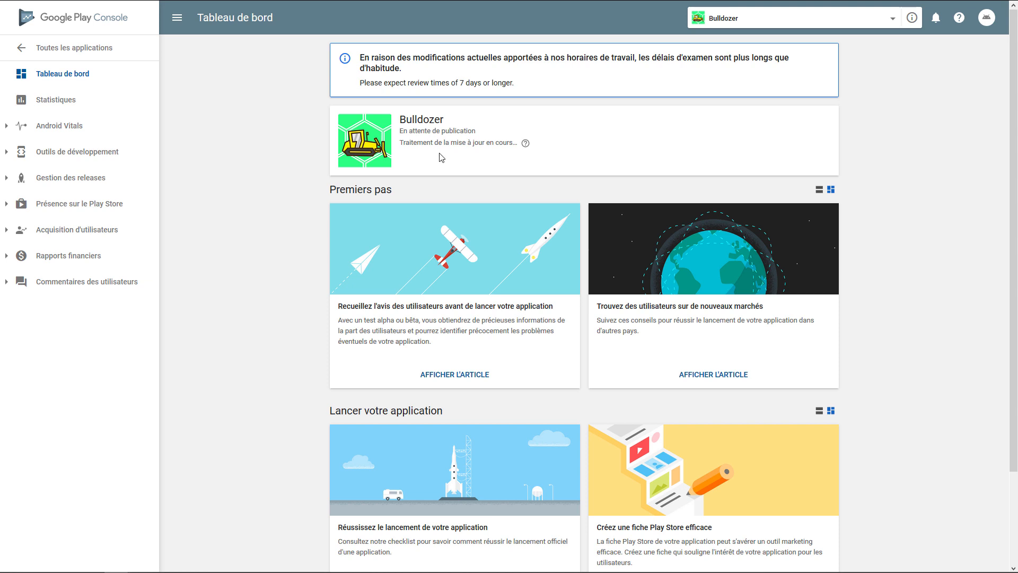
Open the help article about publishing an application and read its notice on review times
{"action": "left_click", "coordinate": [553, 184]}
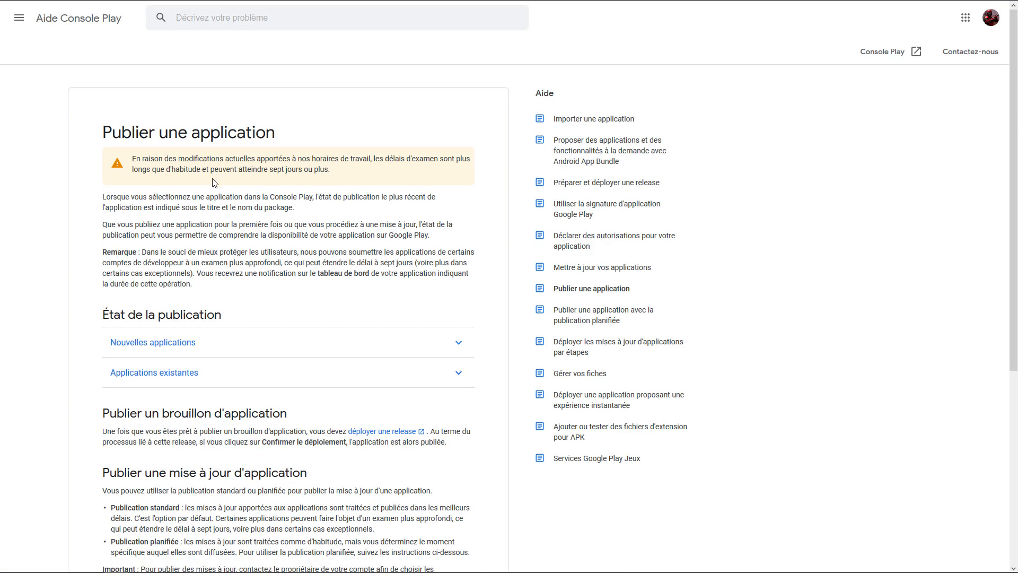
{"action": "left_click_drag", "start_coordinate": [325, 170], "coordinate": [130, 170]}
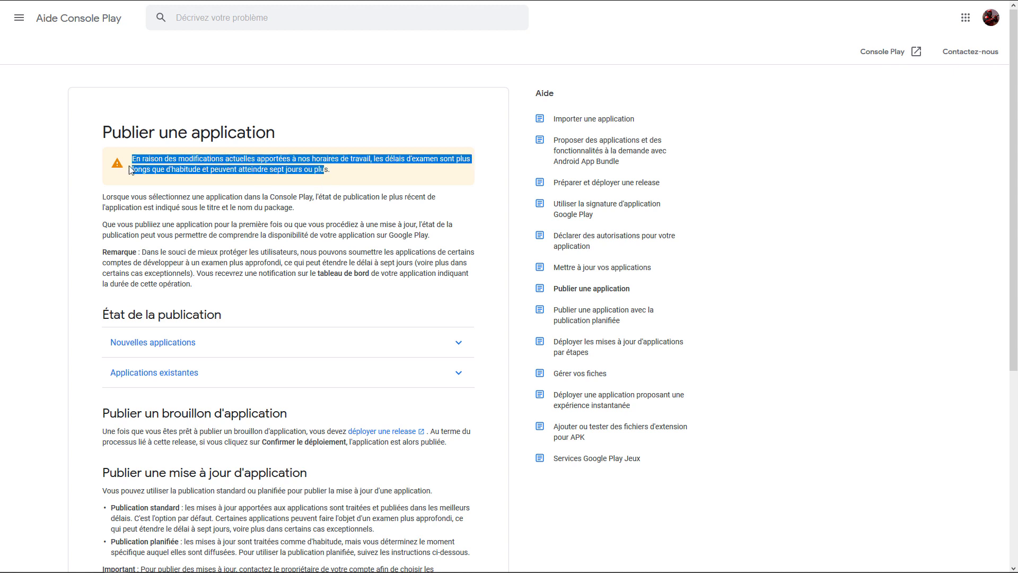
{"action": "left_click", "coordinate": [334, 174]}
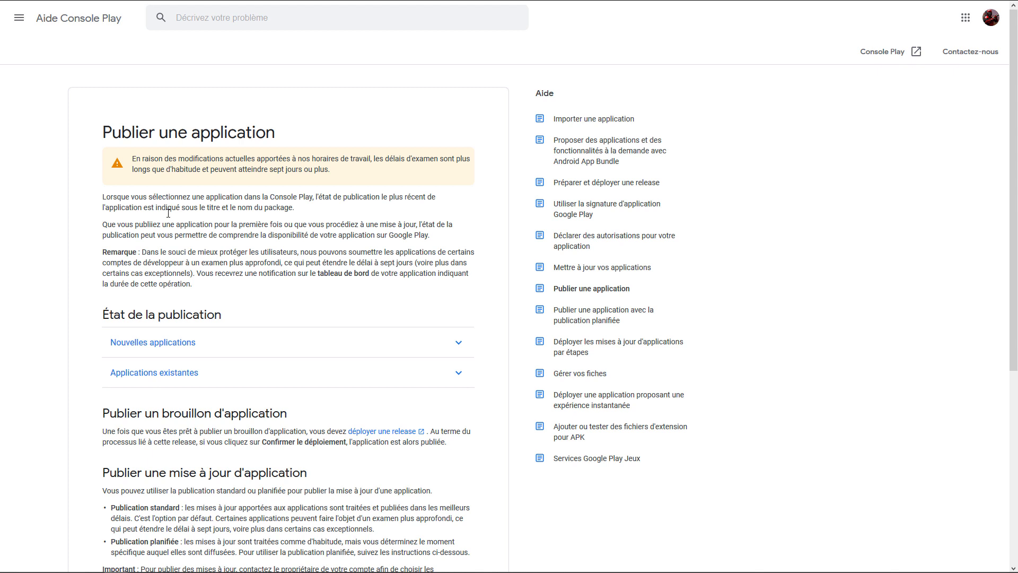
Expand the publication statuses for new applications in the help article and read the En attente de publication explanation
{"action": "scroll", "coordinate": [169, 217], "scroll_direction": "down", "scroll_amount": 1}
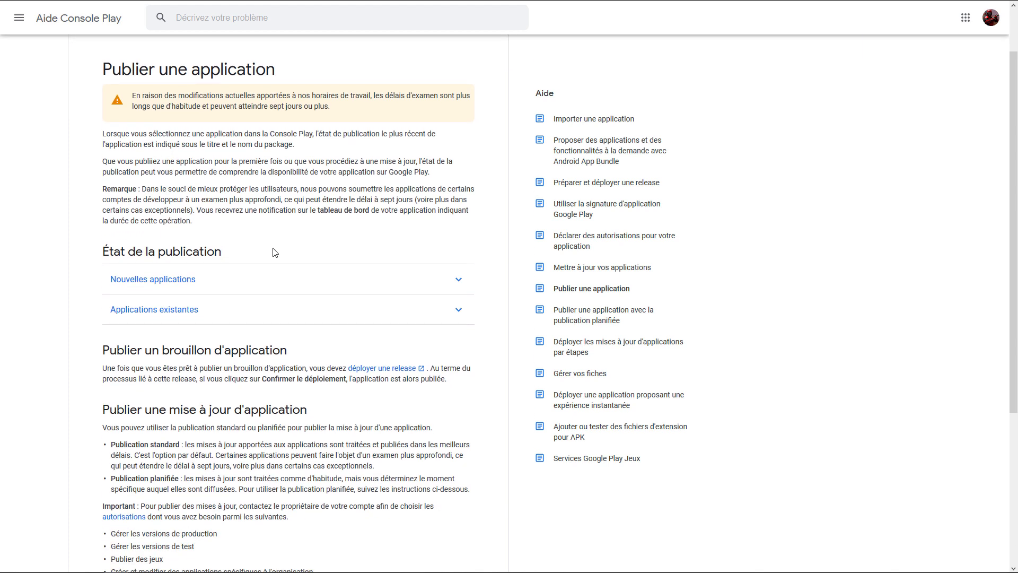
{"action": "left_click", "coordinate": [448, 280]}
{"action": "scroll", "coordinate": [257, 260], "scroll_direction": "down", "scroll_amount": 1}
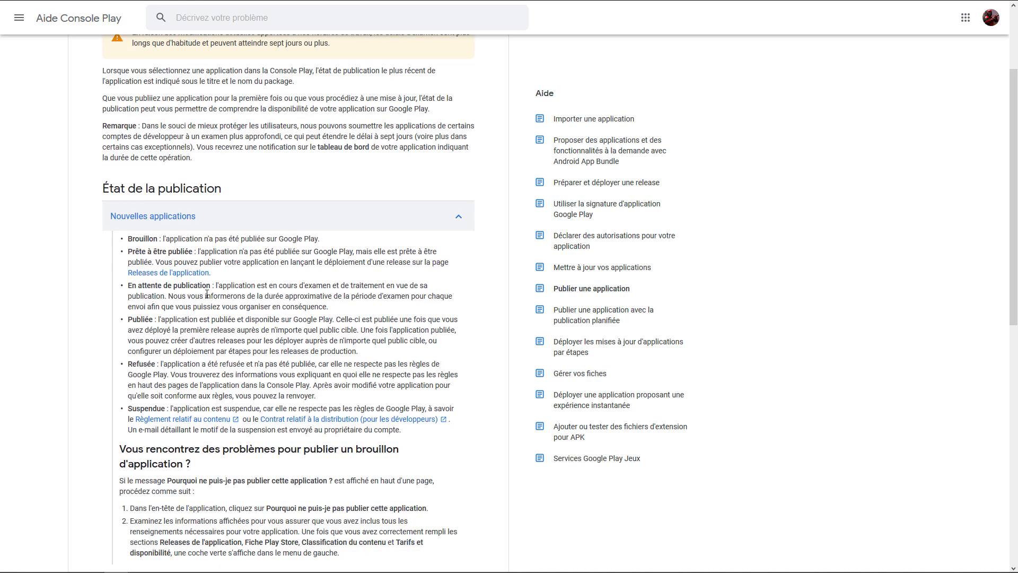
{"action": "left_click_drag", "start_coordinate": [218, 287], "coordinate": [341, 312]}
{"action": "scroll", "coordinate": [336, 307], "scroll_direction": "down", "scroll_amount": 2}
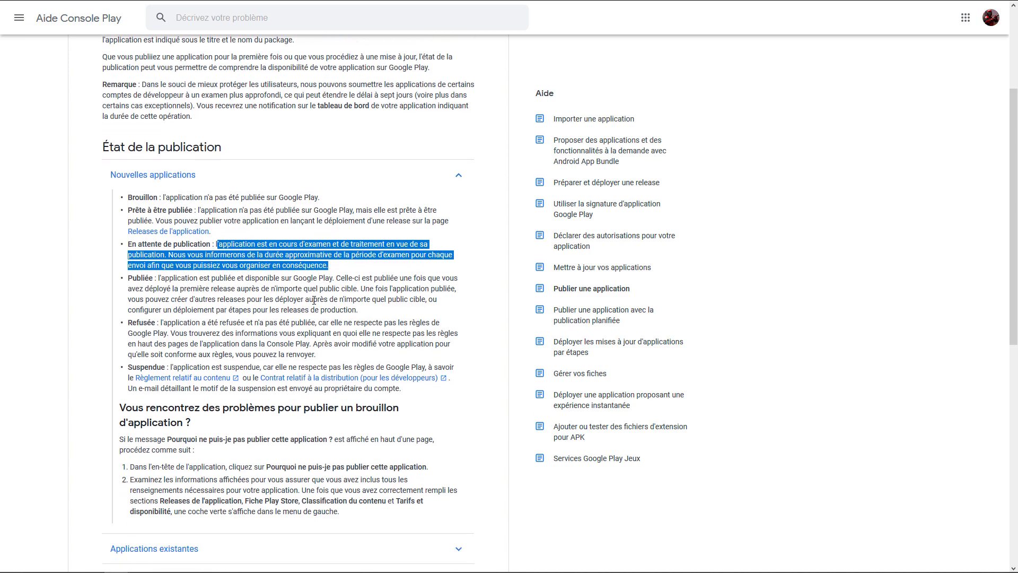